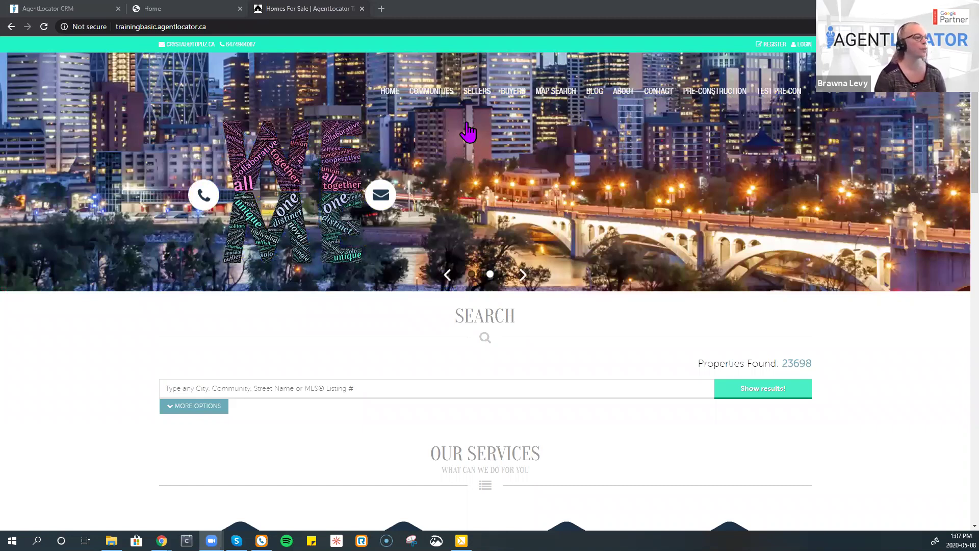
- Reveal the Sellers menu listing Sold Listings, Street Match and Home Worth on the homepage
mouse_move(432, 91)
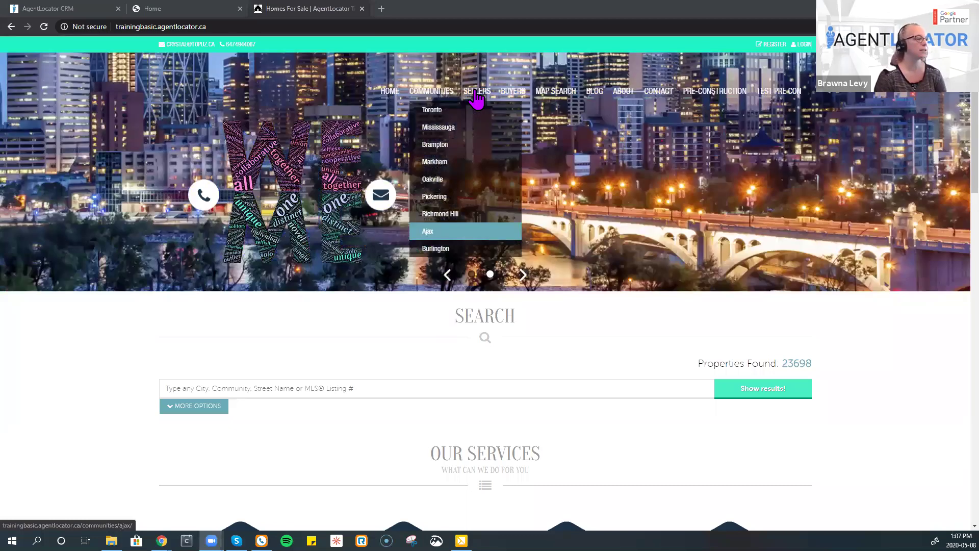
mouse_move(476, 98)
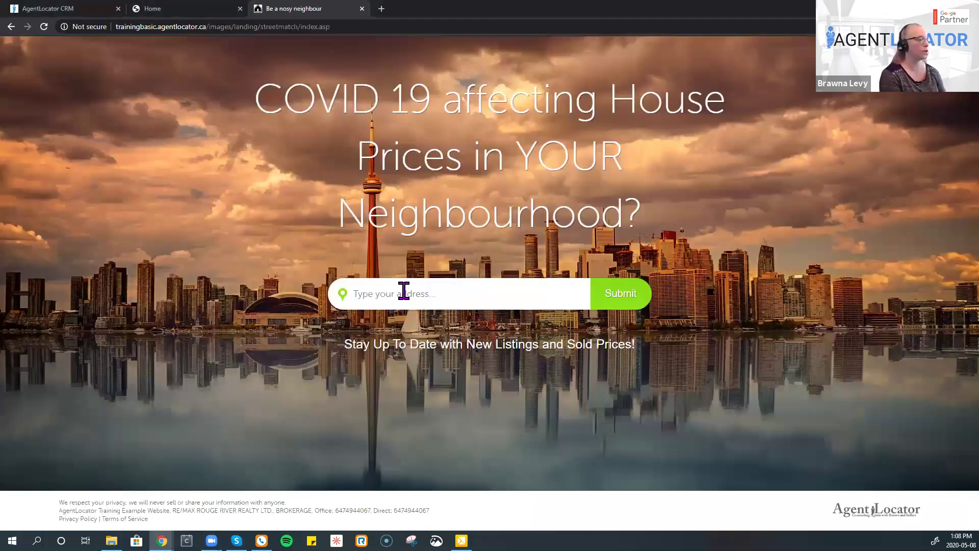
left_click(403, 290)
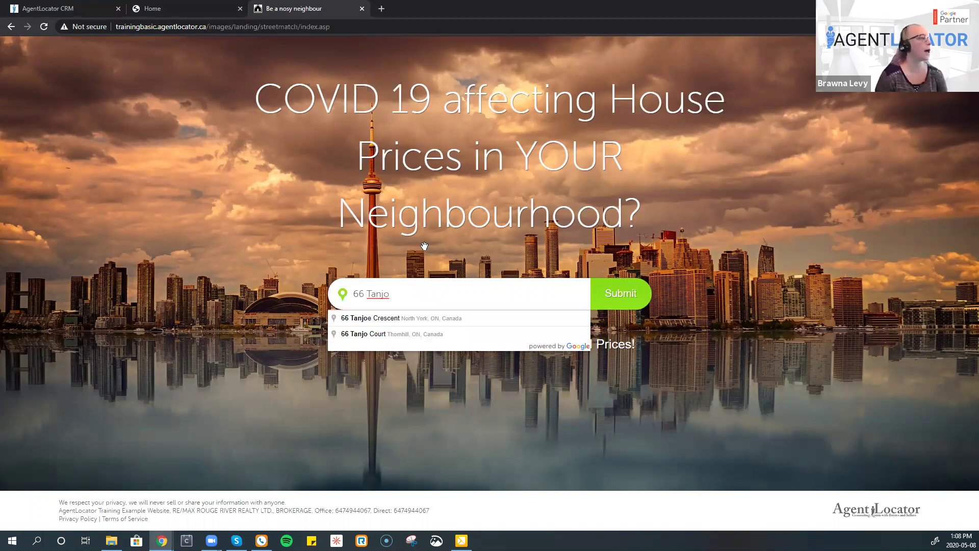
key("Down")
key("Down")
key("Return")
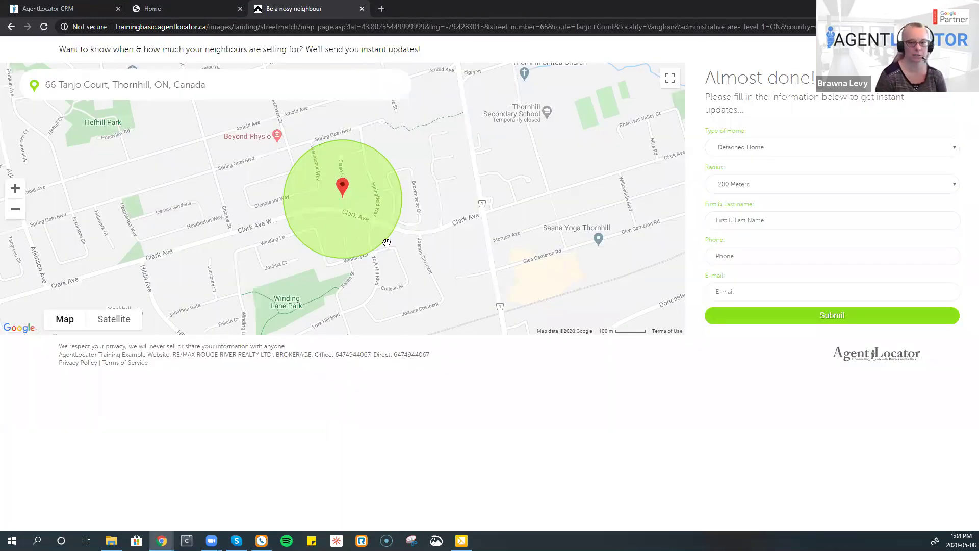
- Change the Street Match alert radius to 600 Meters, passing briefly through 5 KM
left_click(948, 185)
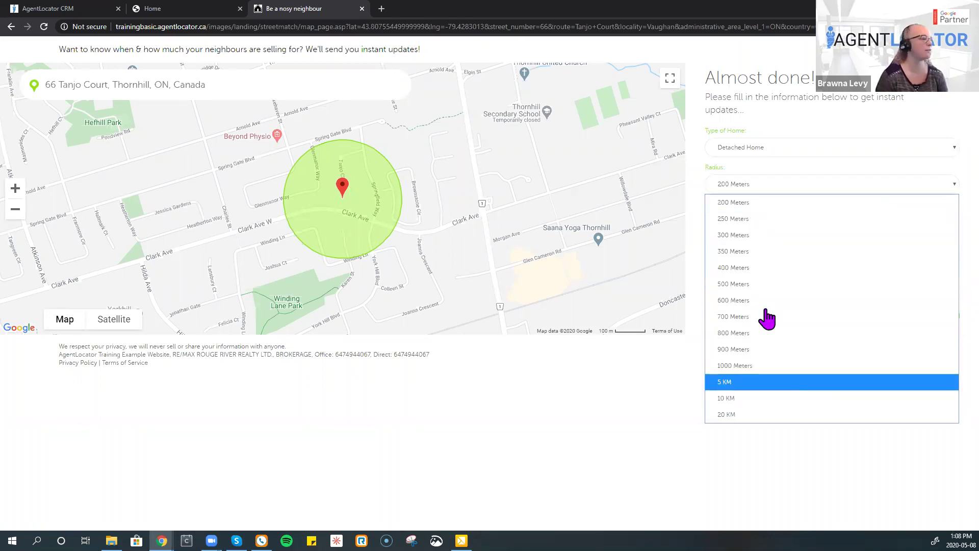
key("Return")
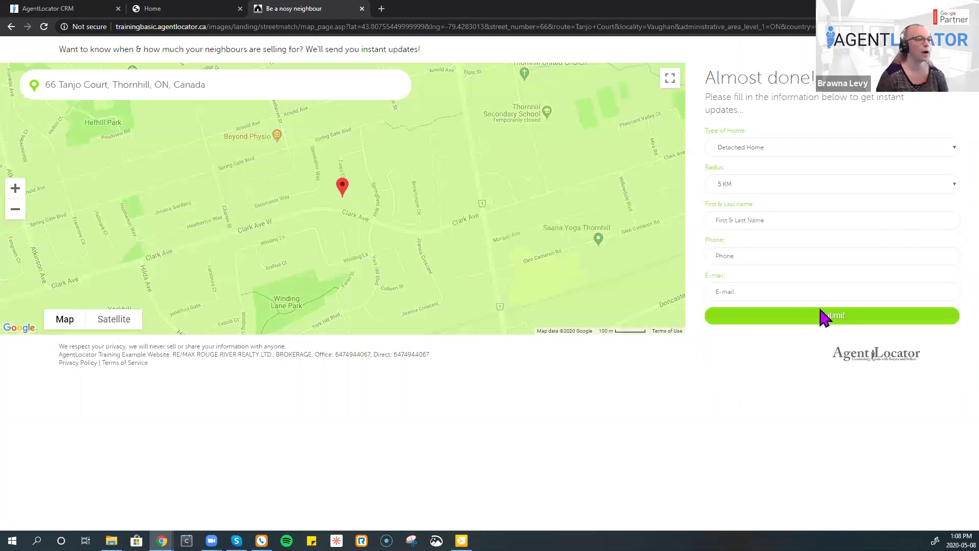
key("Return")
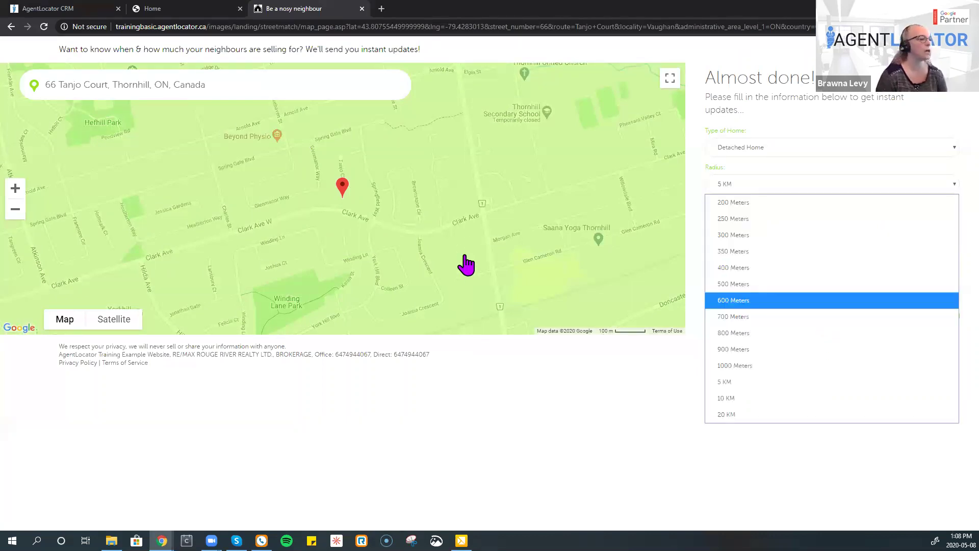
key("Return")
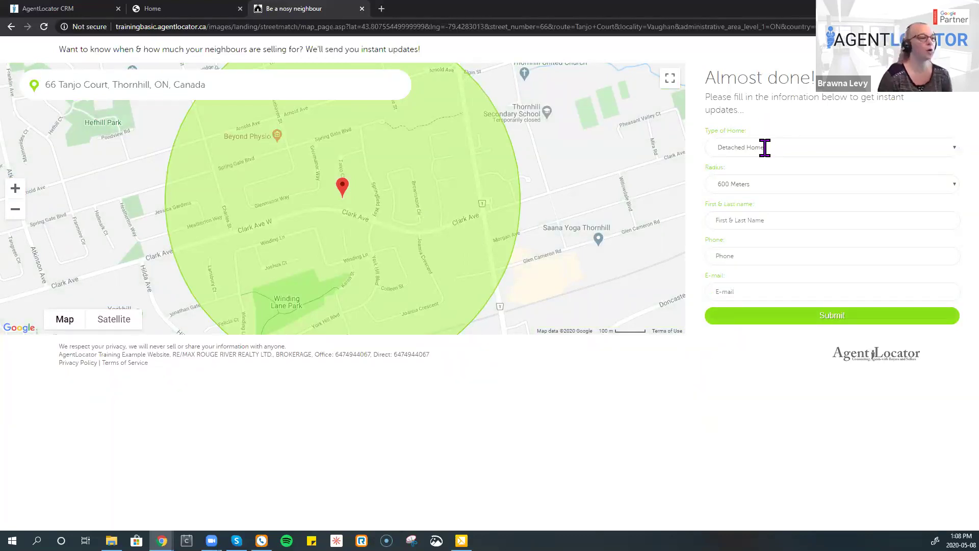
- Keep Detached Home as the home type, autofill the contact name and edit the last name
left_click(784, 148)
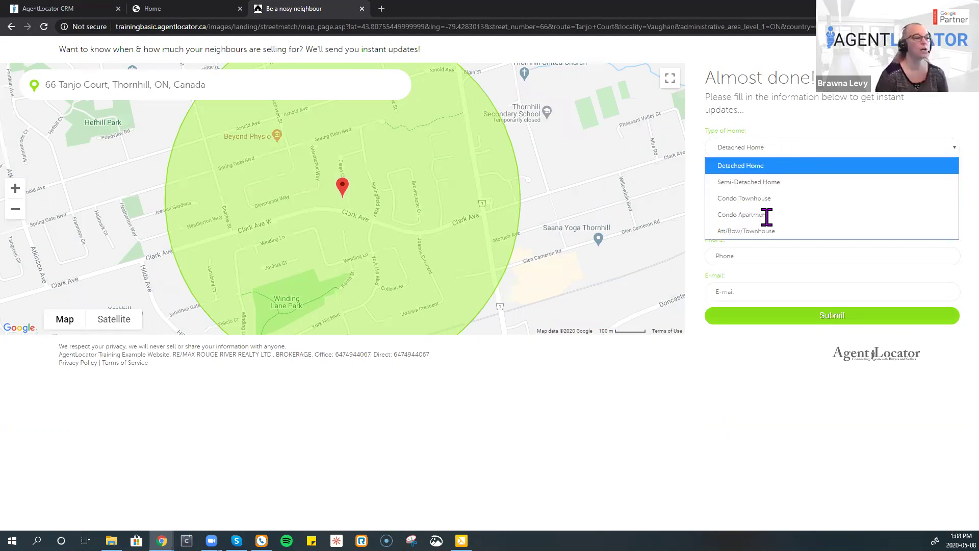
left_click(757, 245)
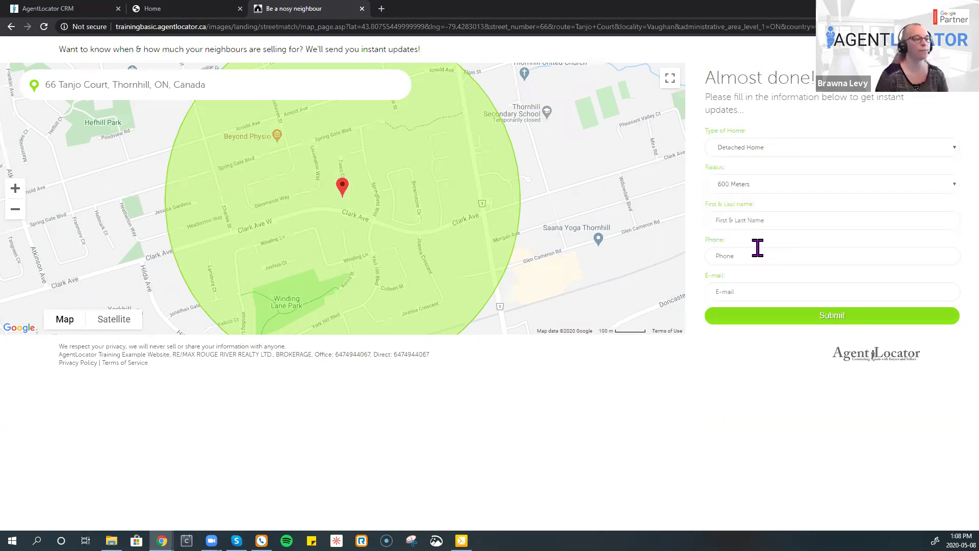
left_click(781, 220)
key("Down")
key("Return")
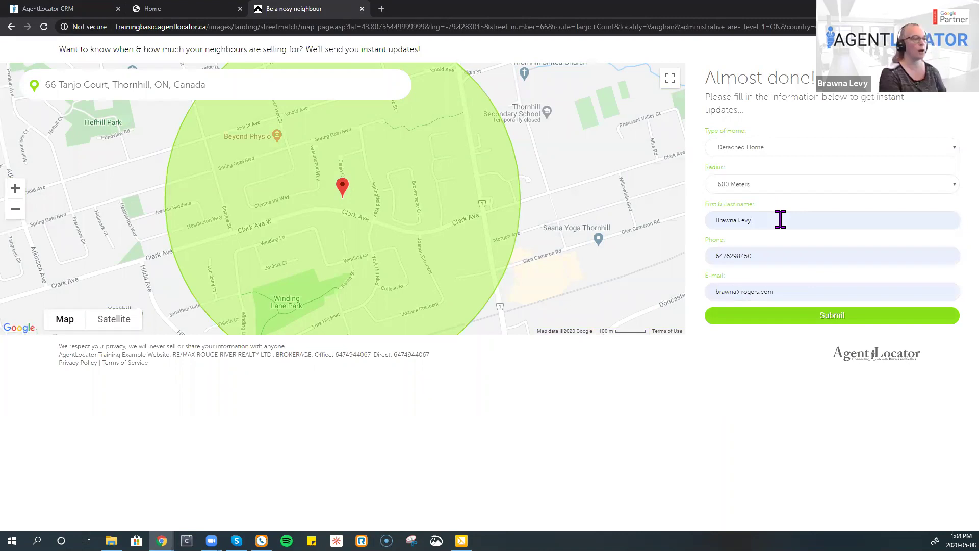
key("BackSpace")
key("BackSpace")
key("BackSpace")
type("Training")
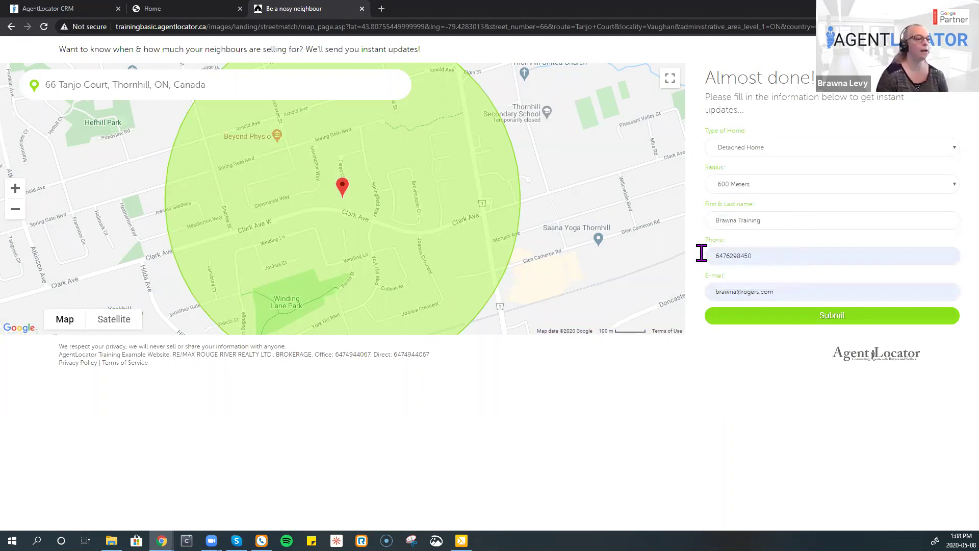
- Replace the phone number with a new one and change the e-mail address's domain
left_click(706, 260)
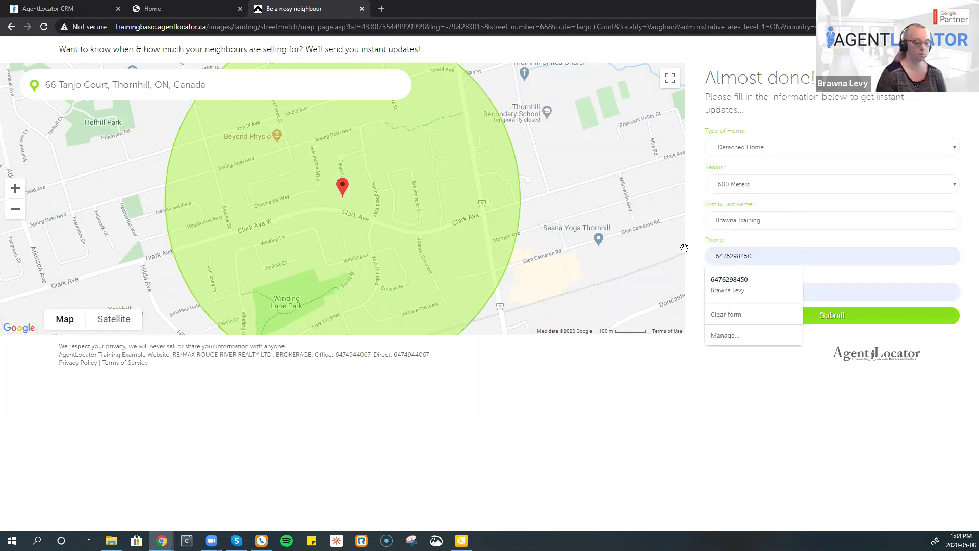
key("ctrl+a")
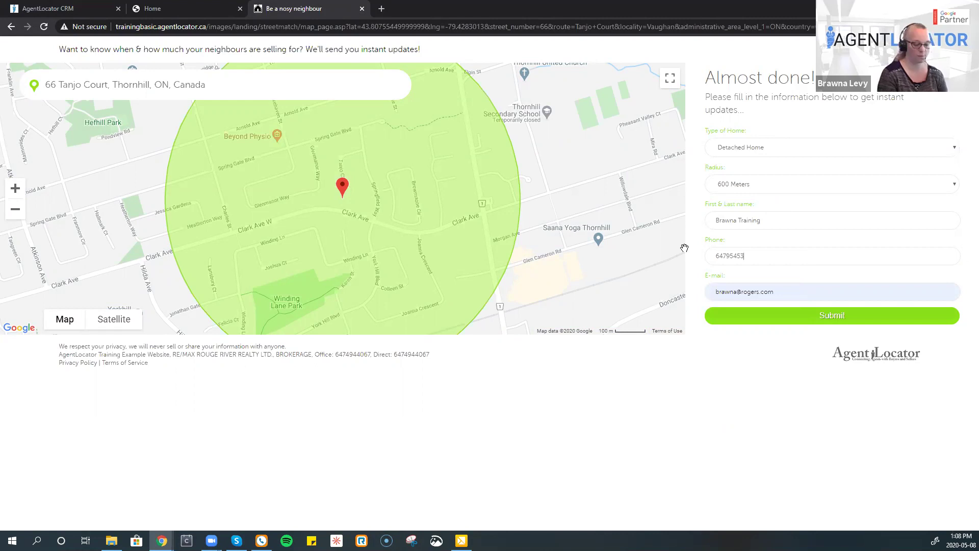
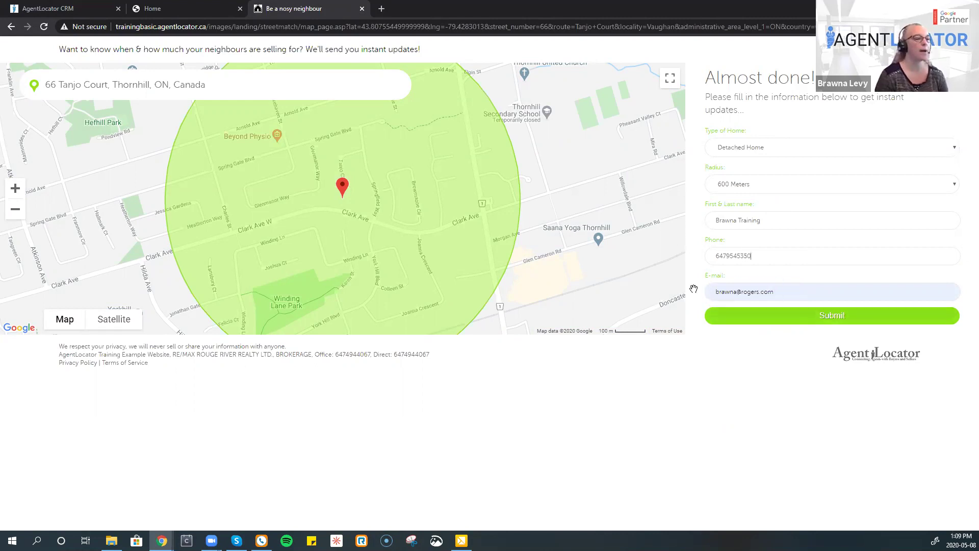
key("Tab")
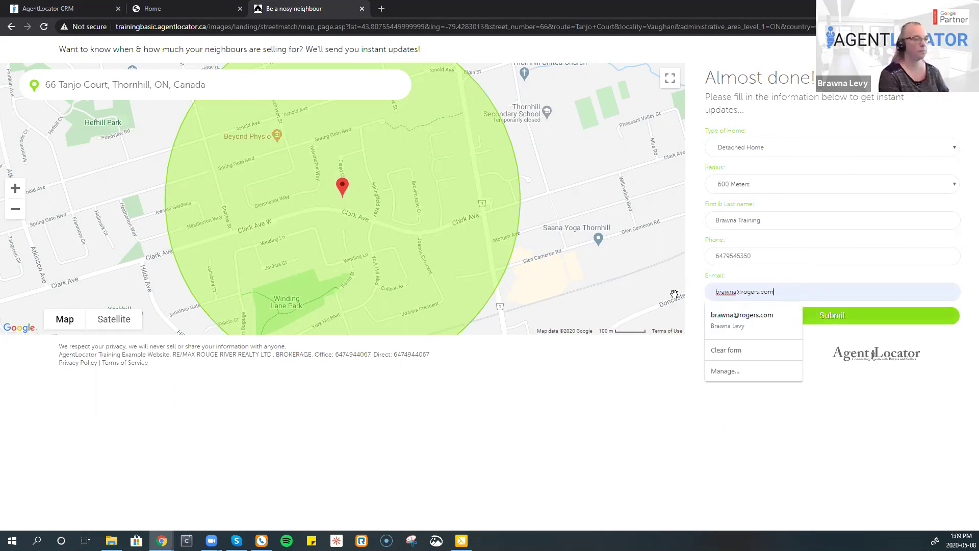
key("shift+Left")
key("shift+Left")
key("shift+Left")
key("shift+Left")
key("shift+Left")
key("shift+Left")
key("shift+Left")
key("shift+Left")
key("shift+Left")
key("shift+Left")
key("shift+Left")
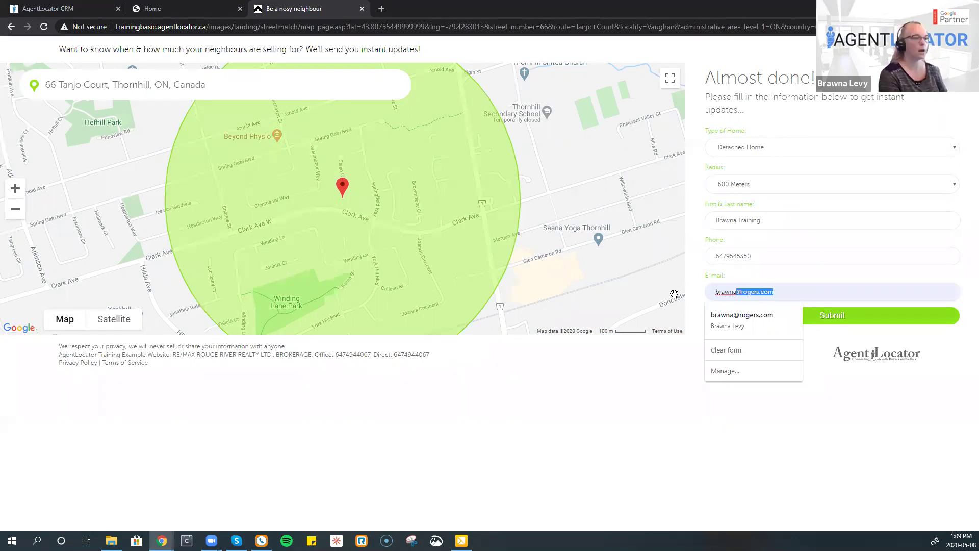
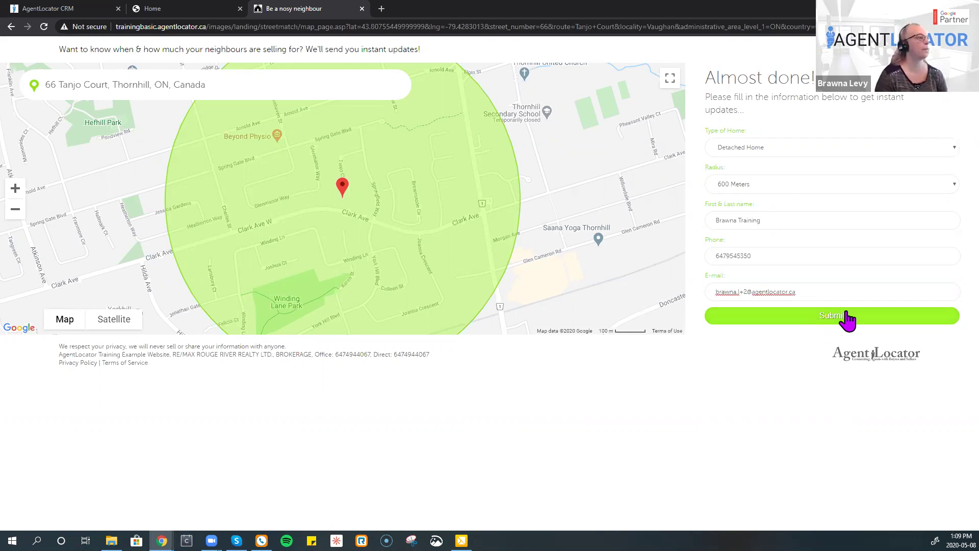
- Submit the form, dismiss the invalid-email warning, and shorten the e-mail before the @ sign
left_click(829, 320)
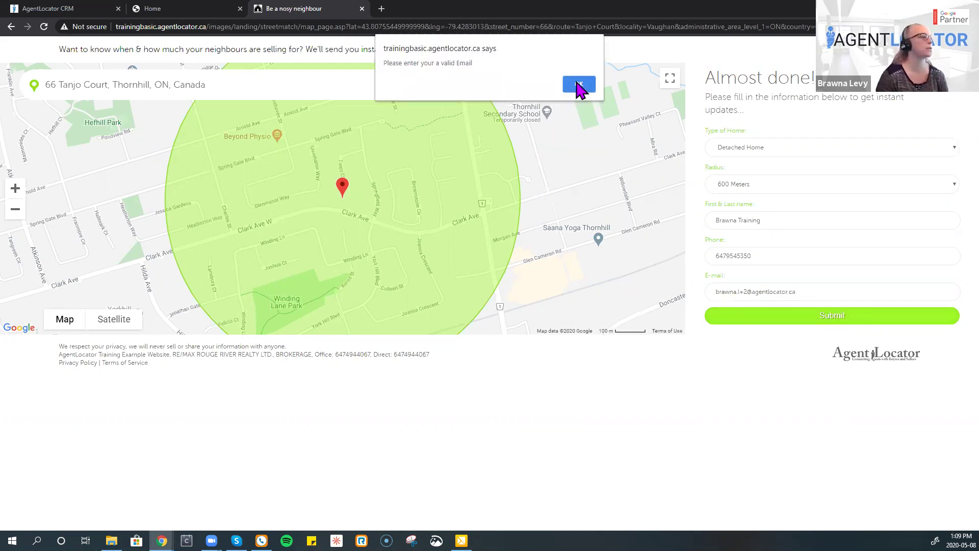
left_click(577, 84)
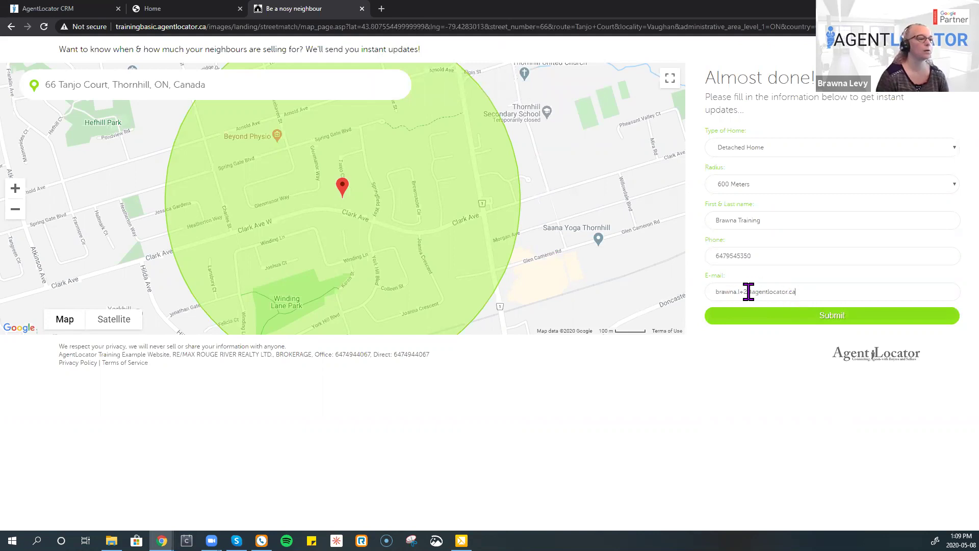
left_click(748, 291)
key("BackSpace")
key("BackSpace")
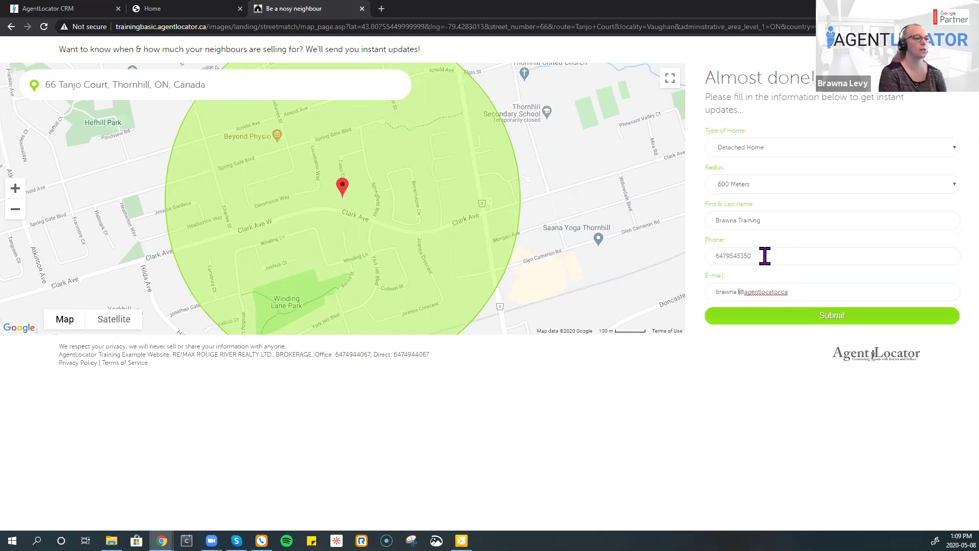
- Submit the corrected signup form to reach 'All Finished!', then return to the home page
left_click(750, 317)
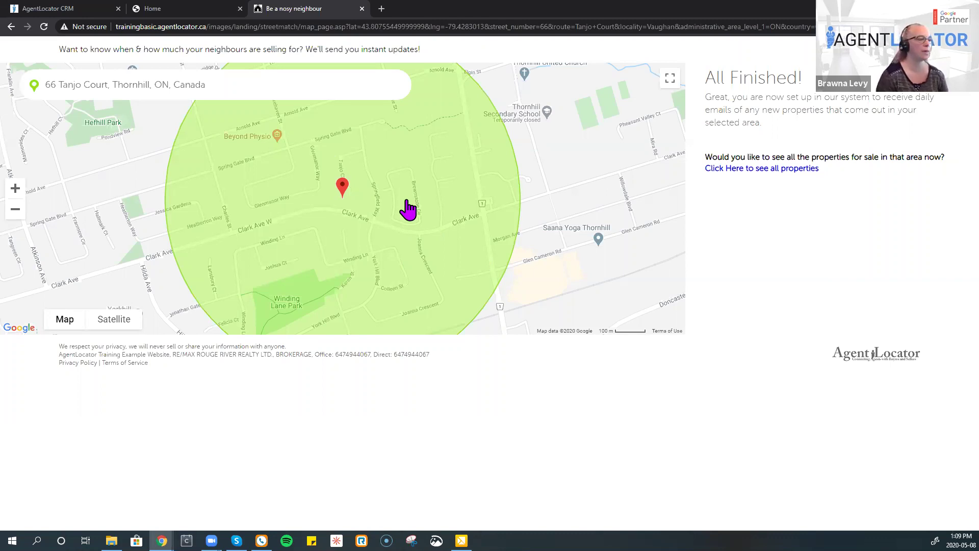
scroll(411, 207, "up", 3)
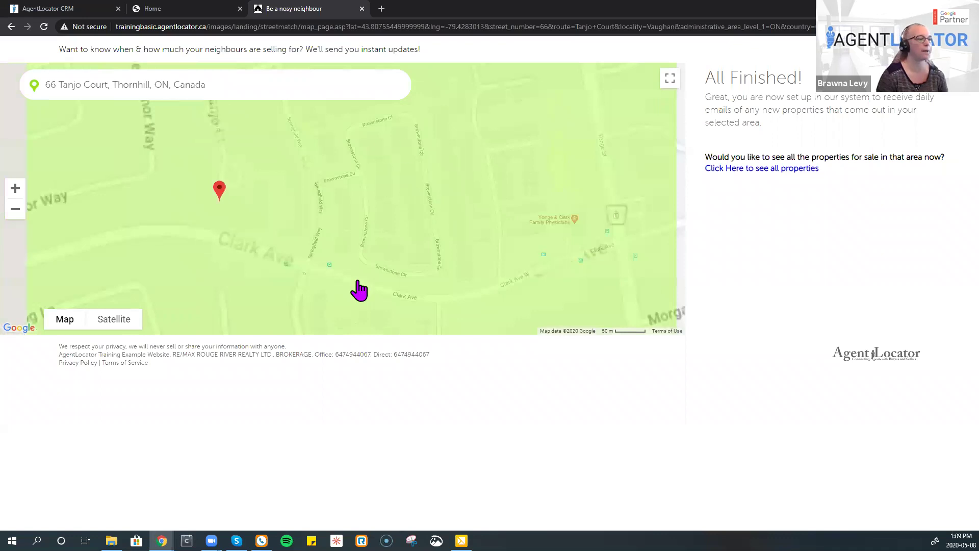
scroll(359, 289, "down", 2)
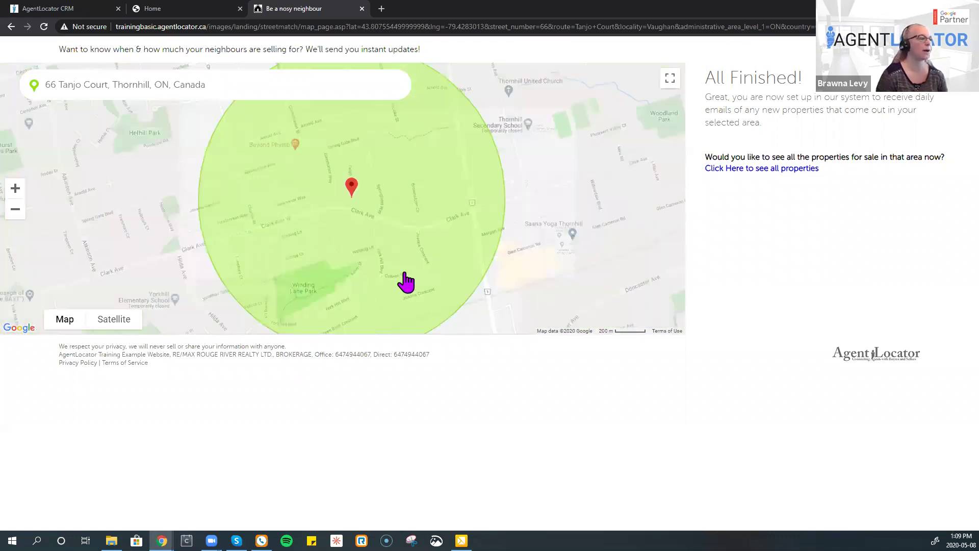
left_click(11, 27)
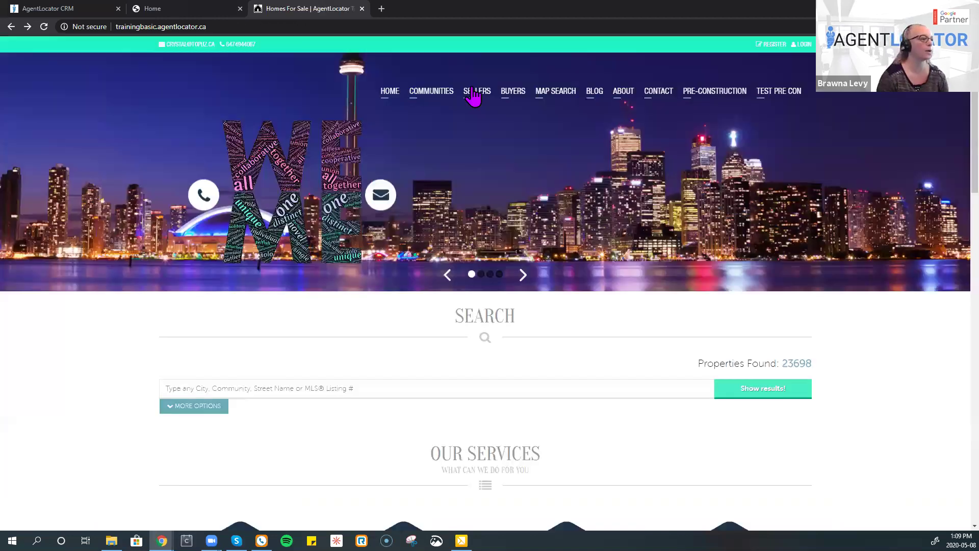
left_click(541, 146)
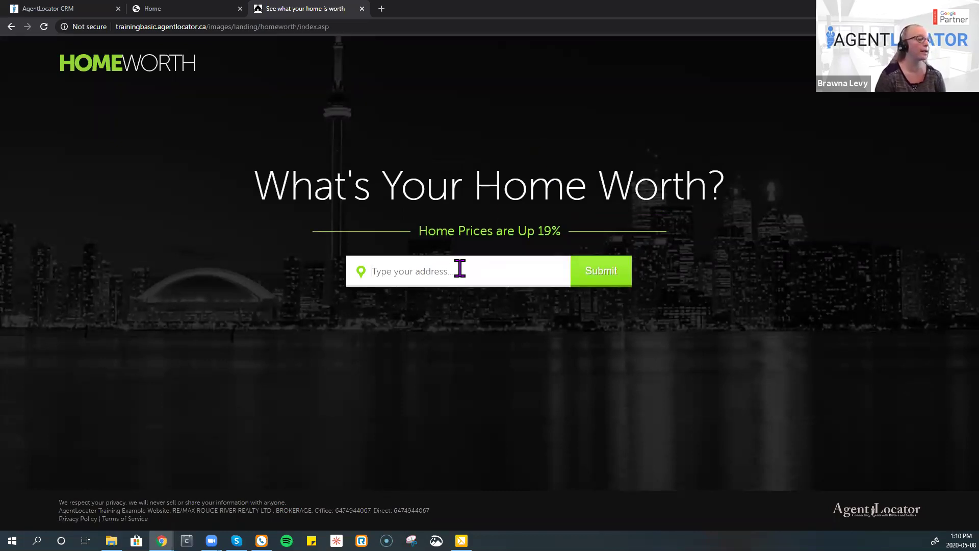
left_click(460, 268)
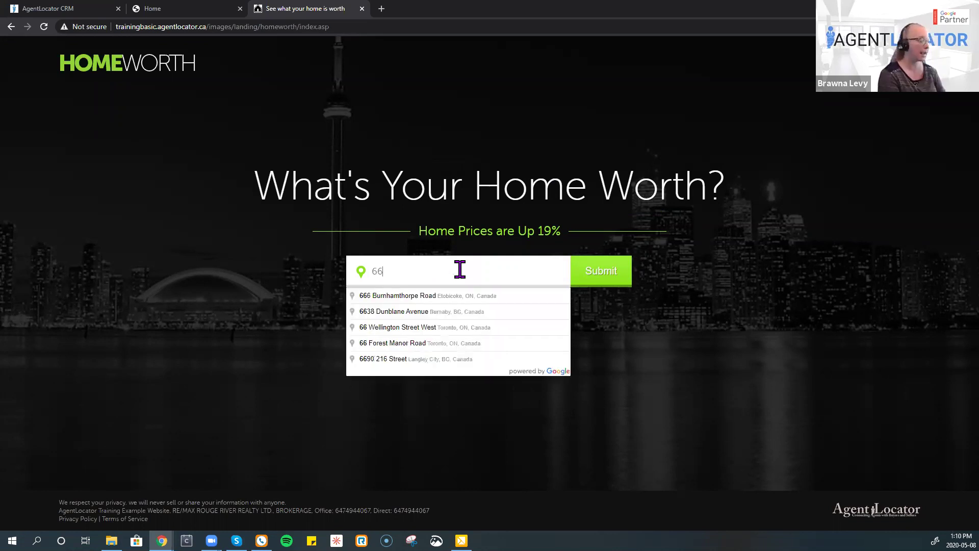
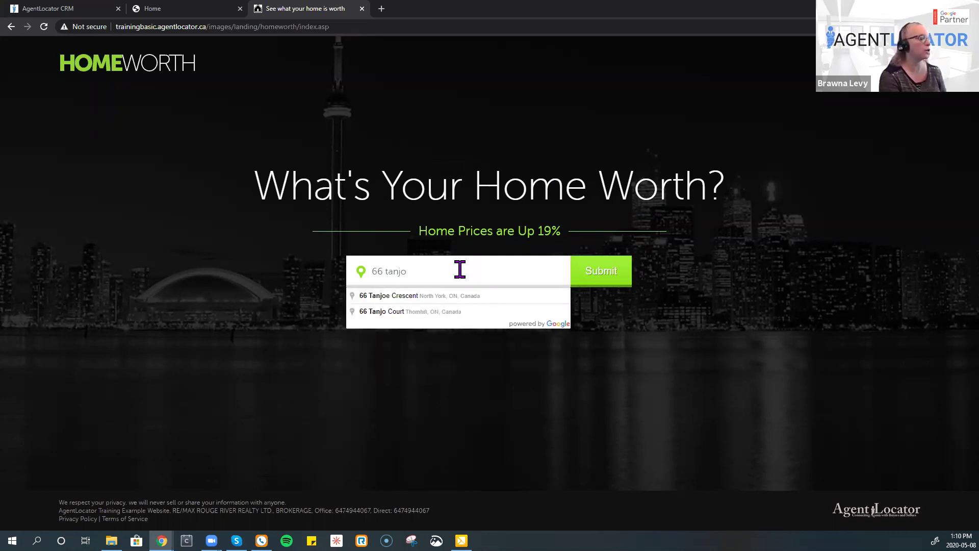
left_click(449, 312)
left_click(587, 278)
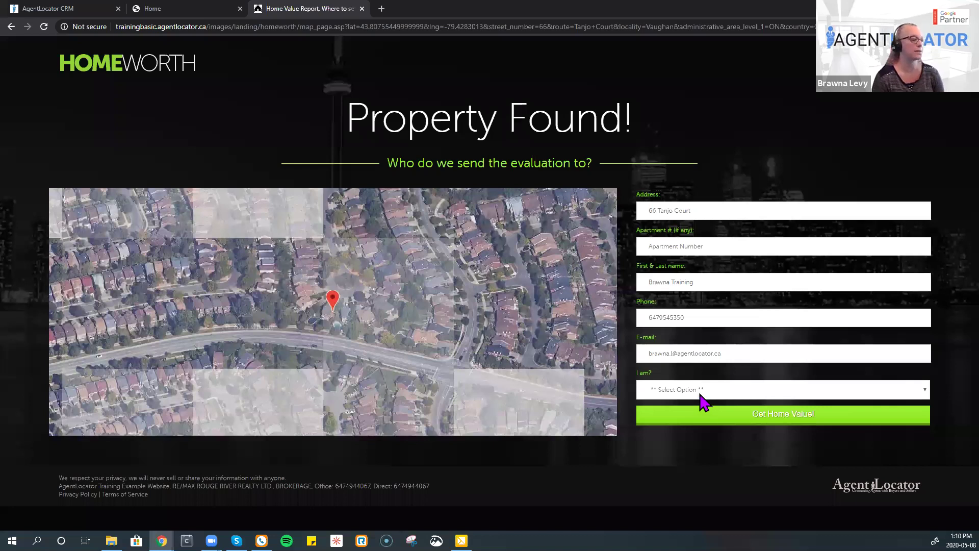
- Request the home value as 'Just curious', then view all nearby properties for sale
key("alt+Down")
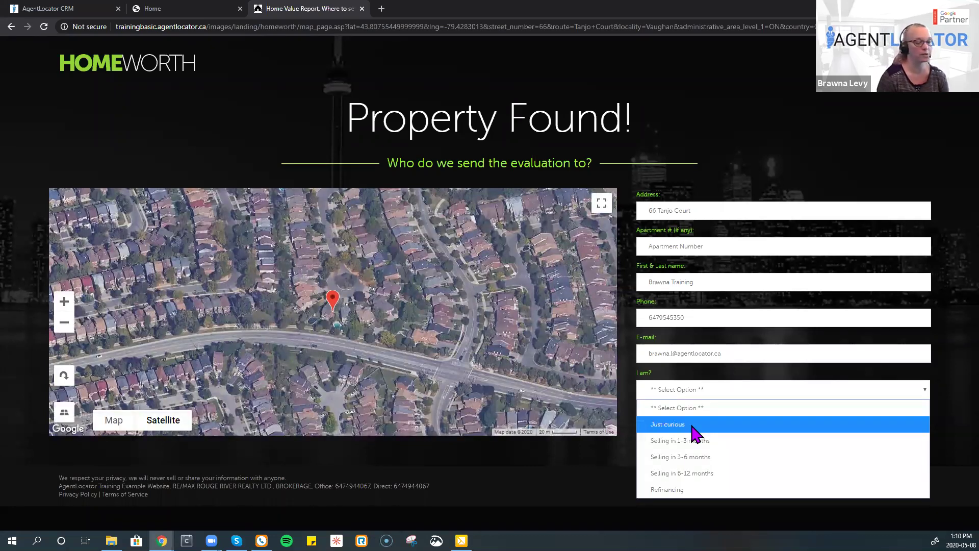
left_click(751, 428)
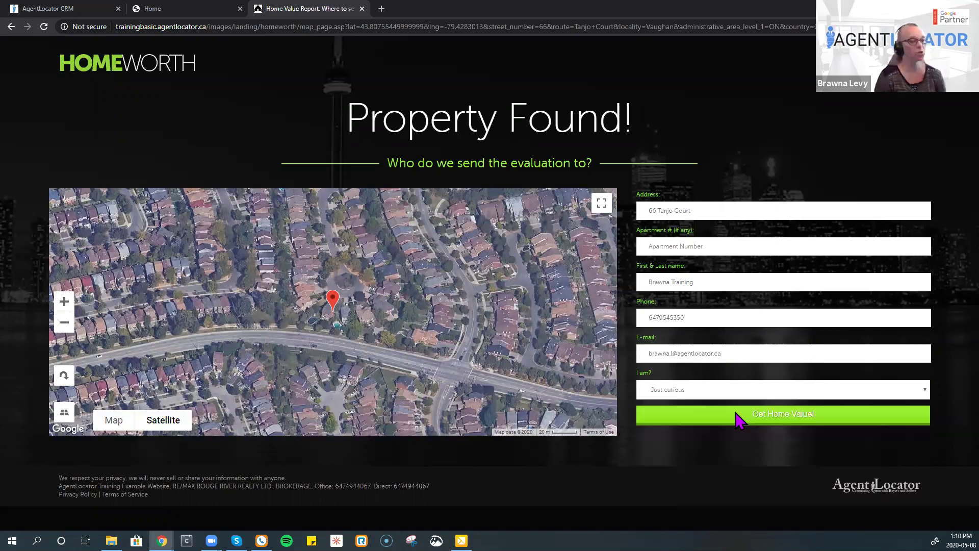
key("alt+Down")
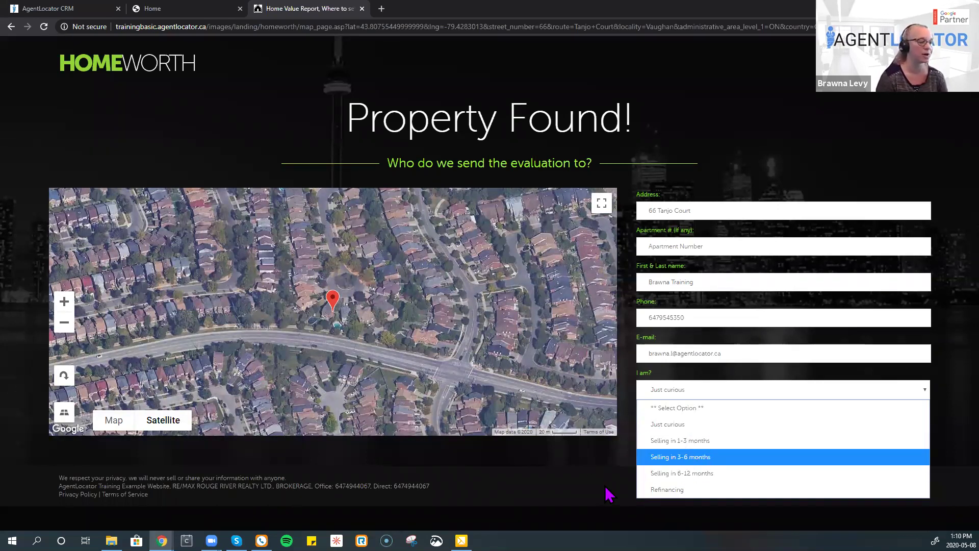
left_click(824, 424)
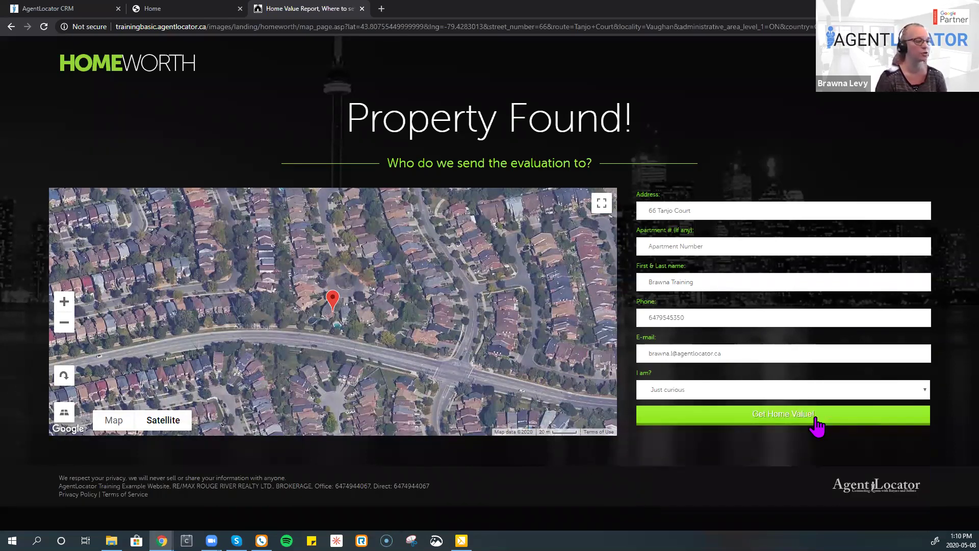
left_click(786, 426)
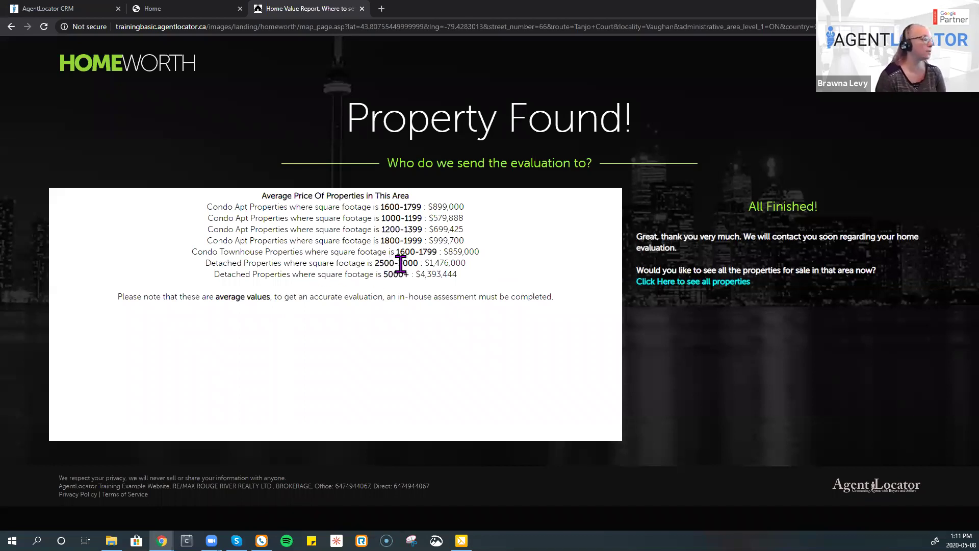
left_click(683, 292)
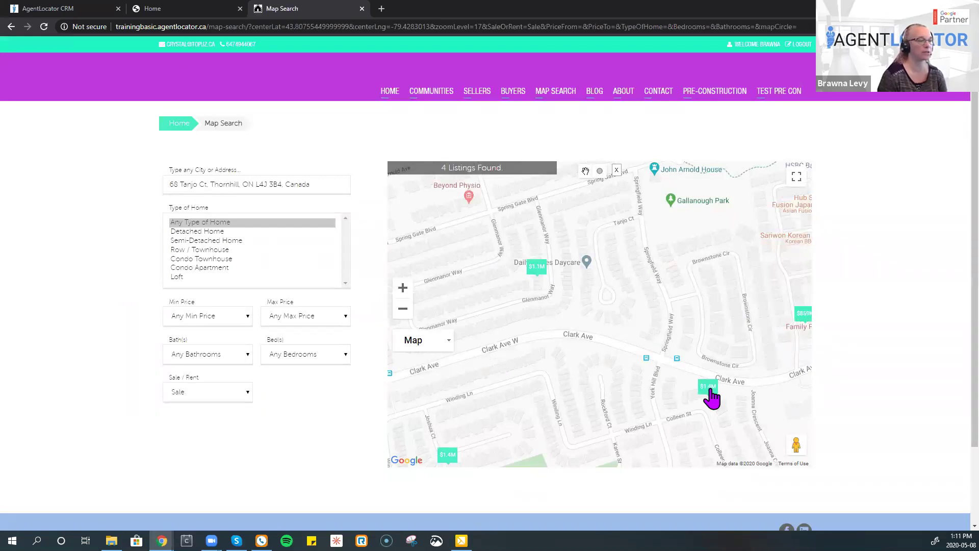
- Preview the four nearby listings on the Tanjo Court map search
mouse_move(712, 397)
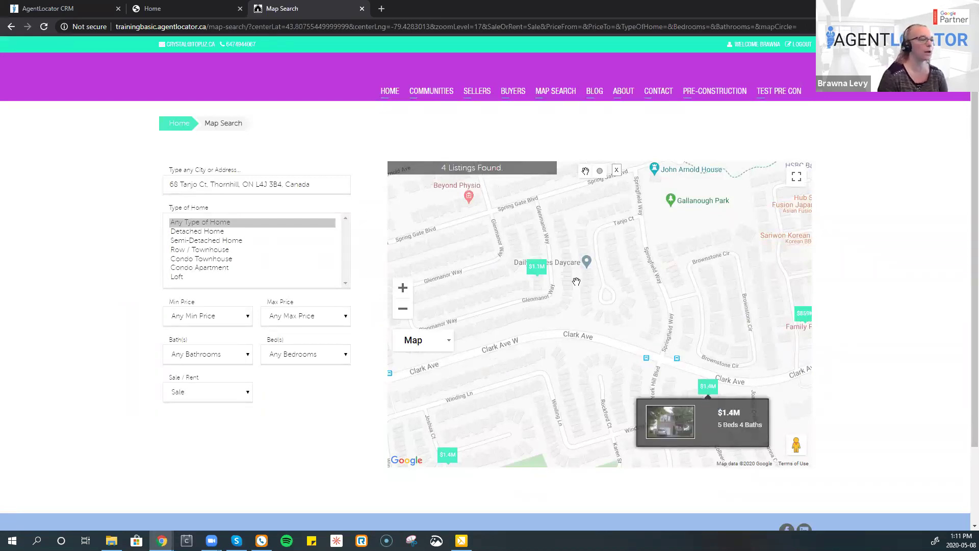
mouse_move(534, 276)
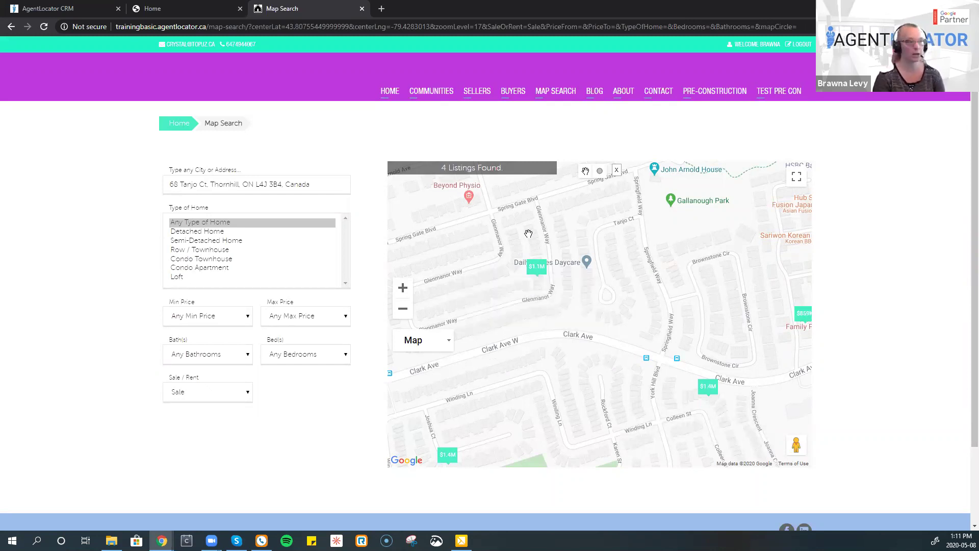
mouse_move(474, 100)
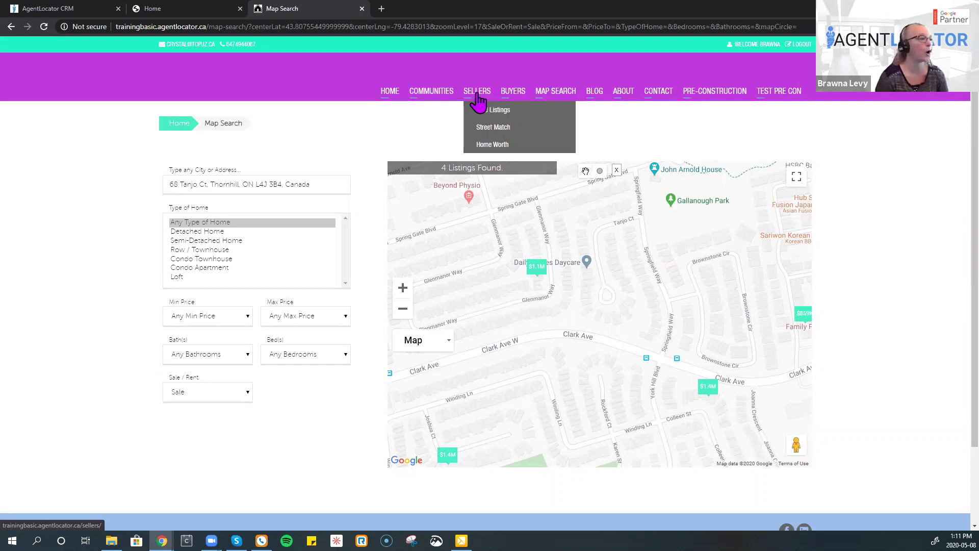
- Browse the homes-for-sale search, the Credit Score Affects You article and Map Search
mouse_move(515, 100)
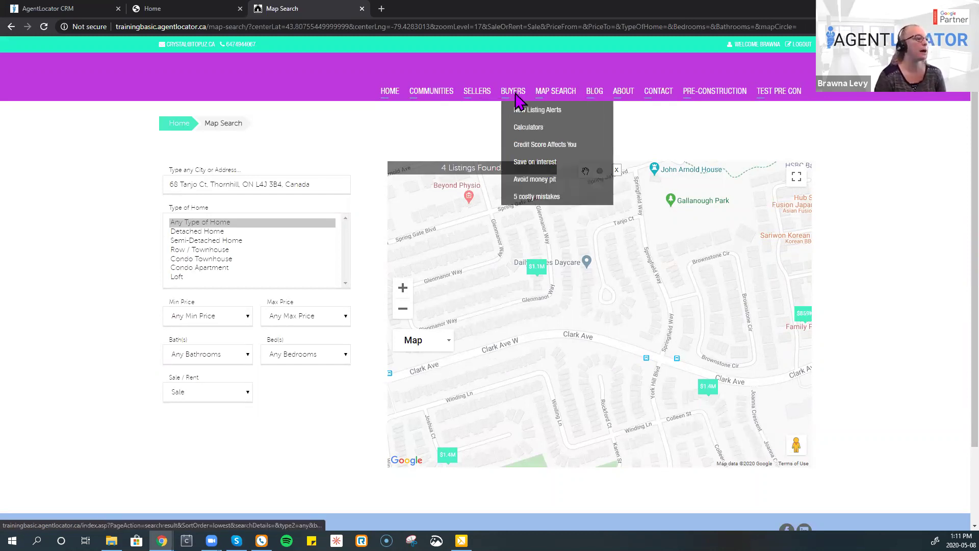
left_click(516, 99)
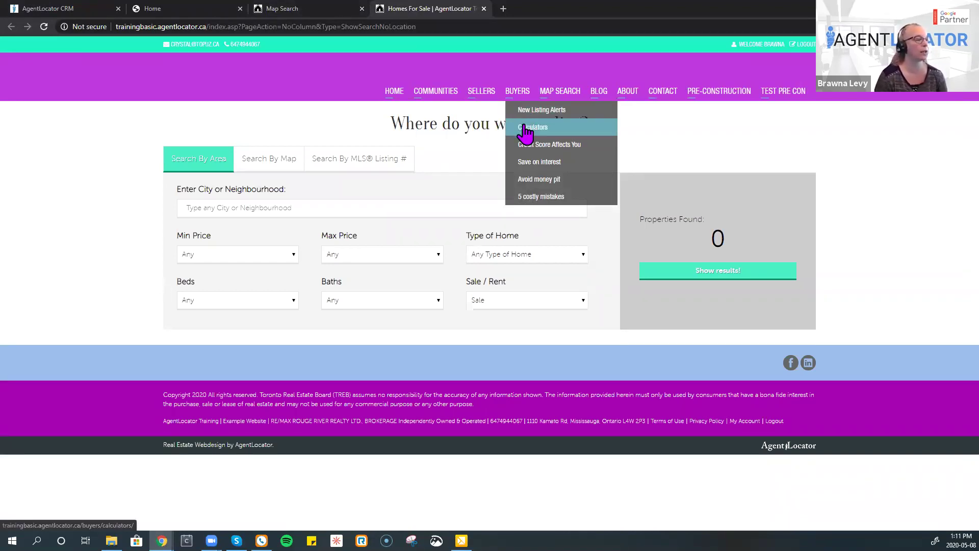
left_click(525, 150)
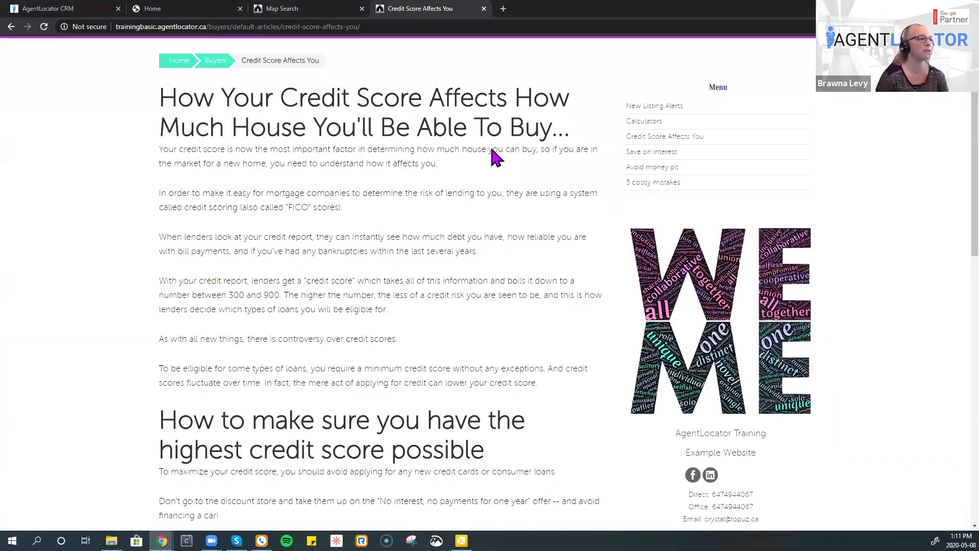
scroll(492, 153, "up", 2)
mouse_move(518, 102)
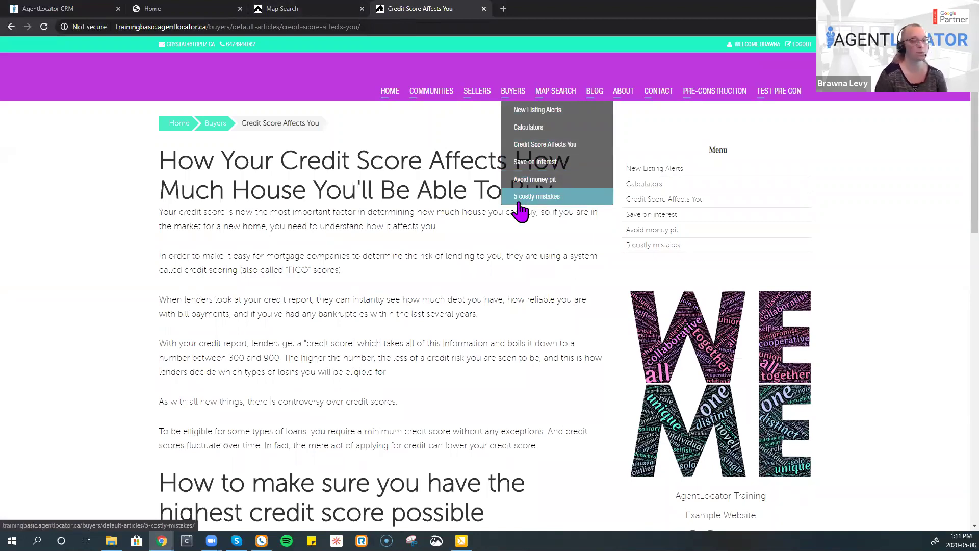
left_click(562, 95)
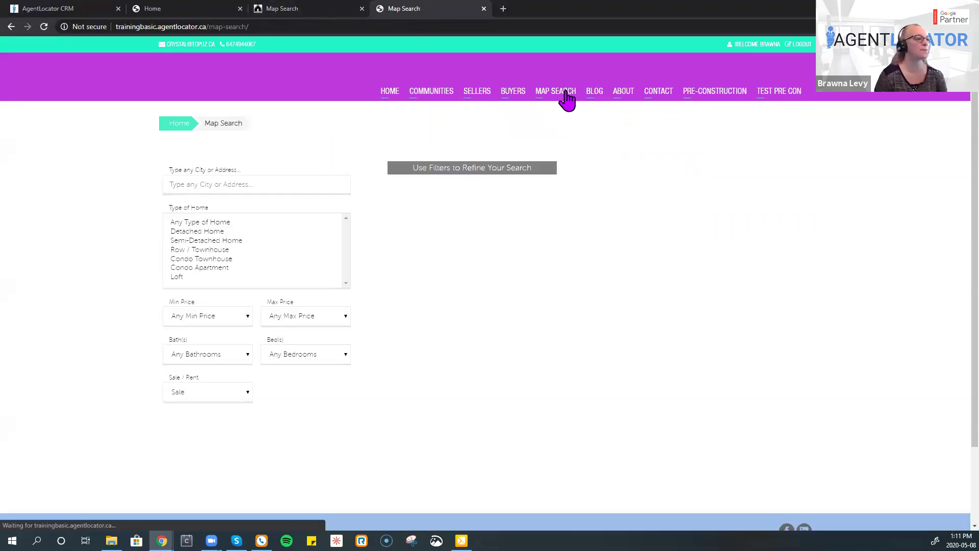
- Visit the Blog, About, Contact and Pre-Construction pages, then return to the LeadGen Home tab
mouse_move(589, 106)
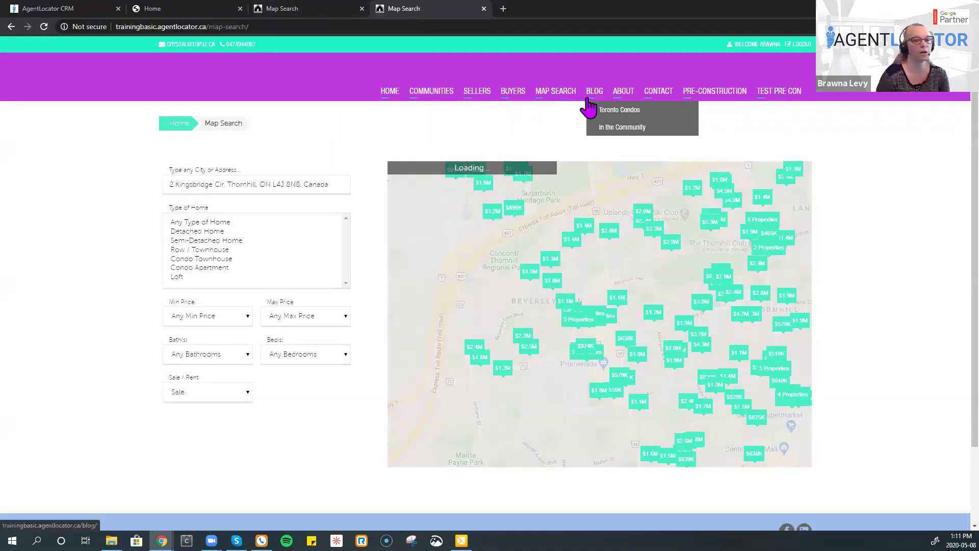
left_click(597, 99)
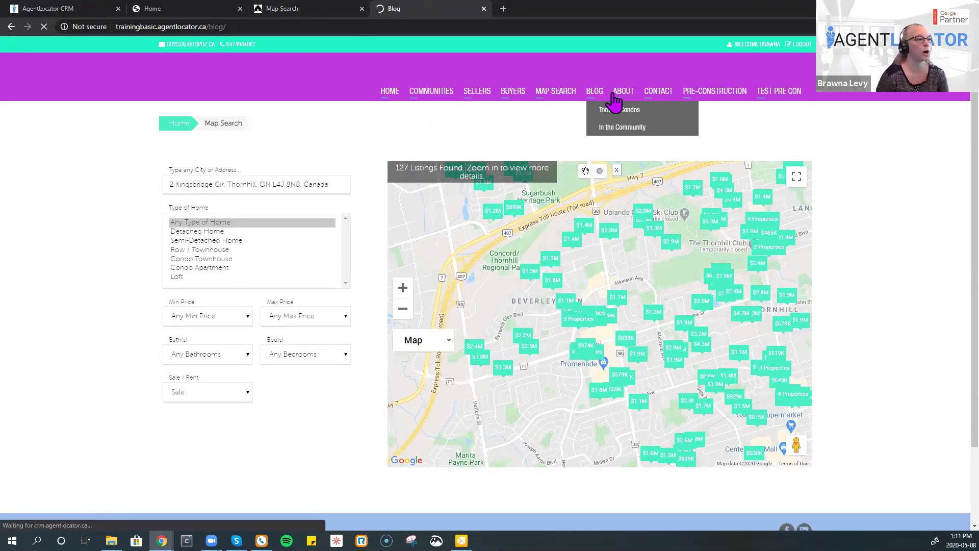
left_click(623, 98)
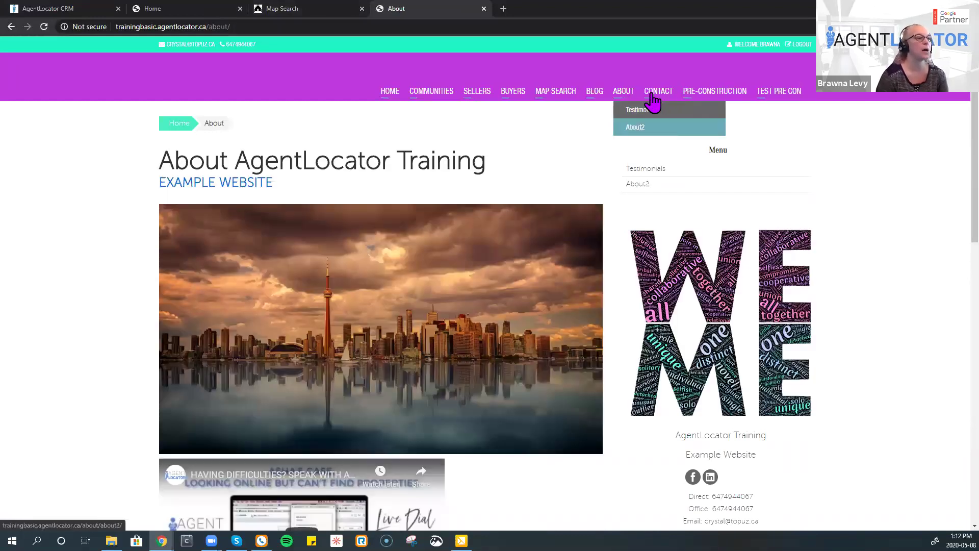
left_click(654, 98)
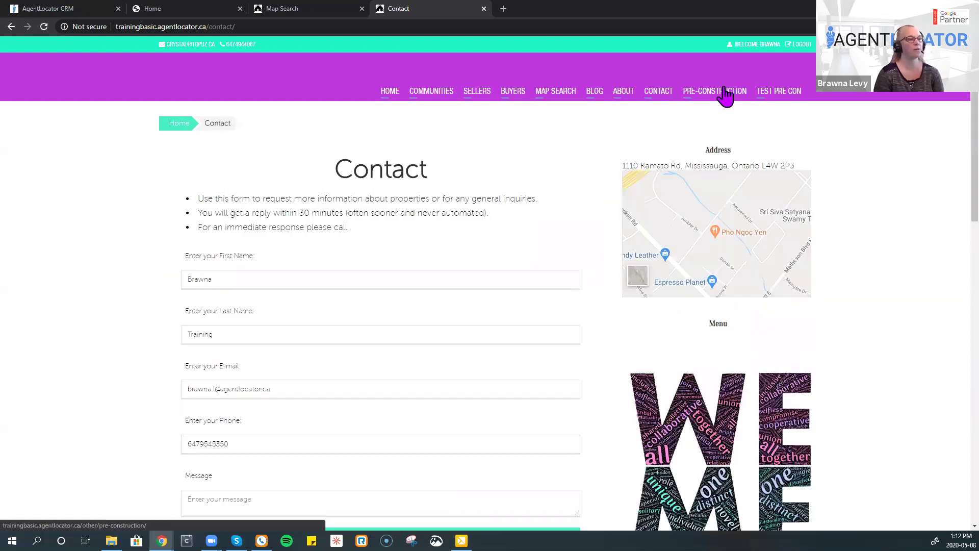
left_click(725, 96)
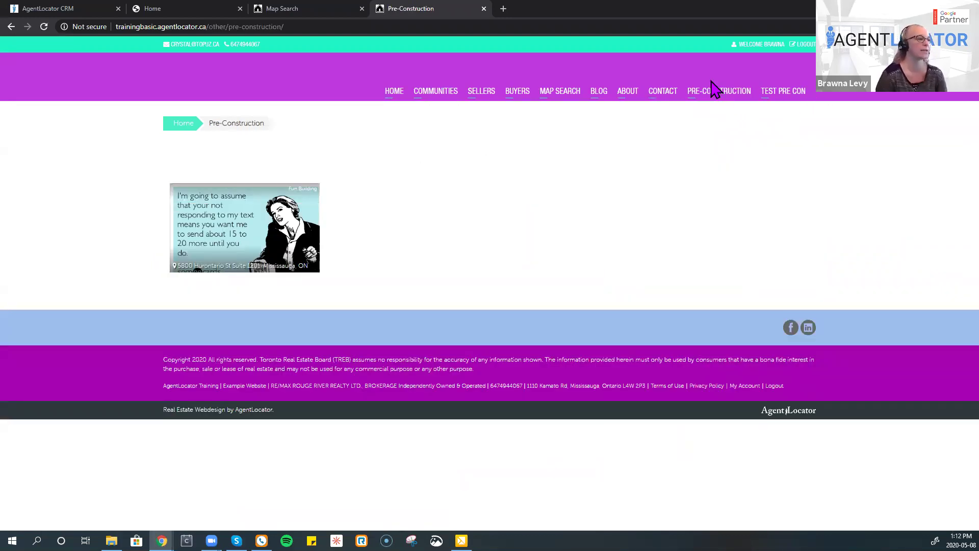
left_click(395, 102)
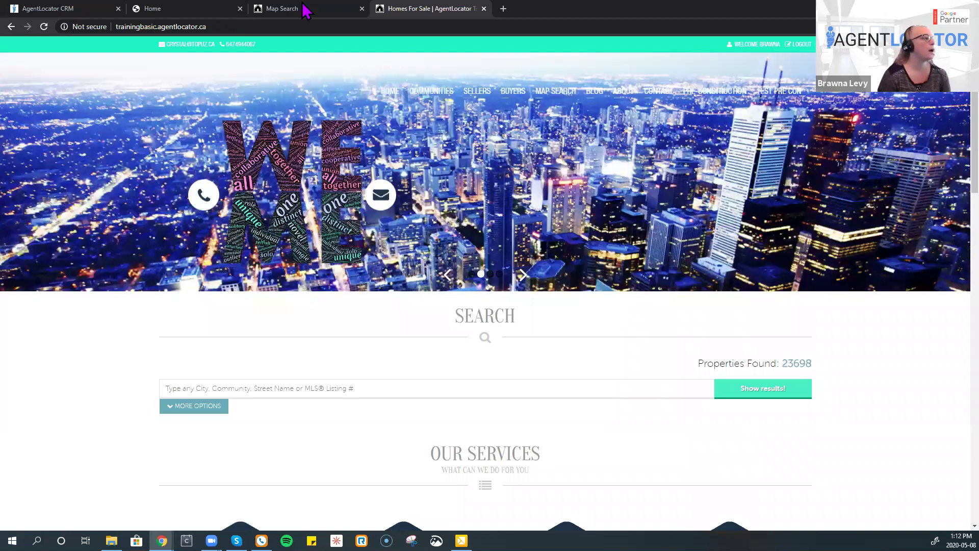
left_click(352, 11)
left_click(193, 9)
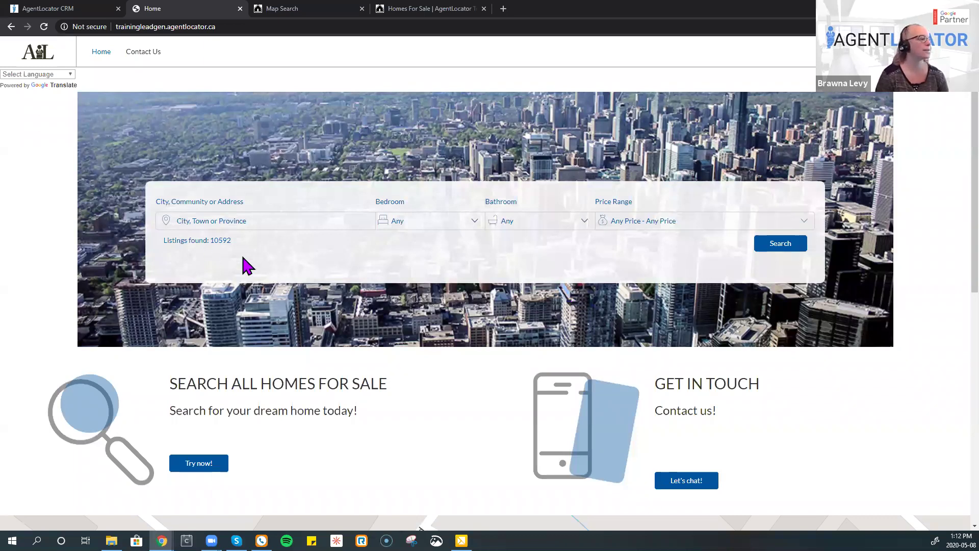
- Search the city vaughan and open the gallery of 630 homes for sale
left_click(257, 220)
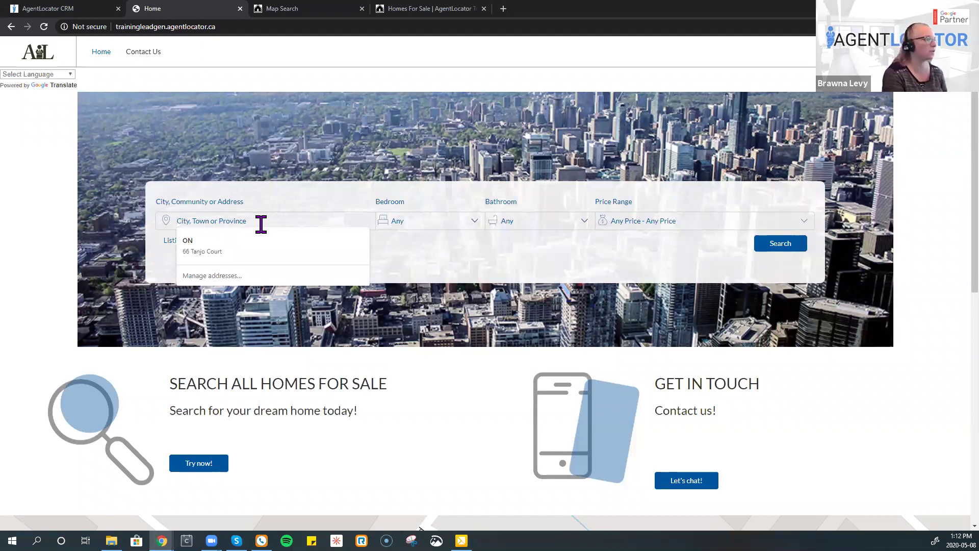
type("vaughan")
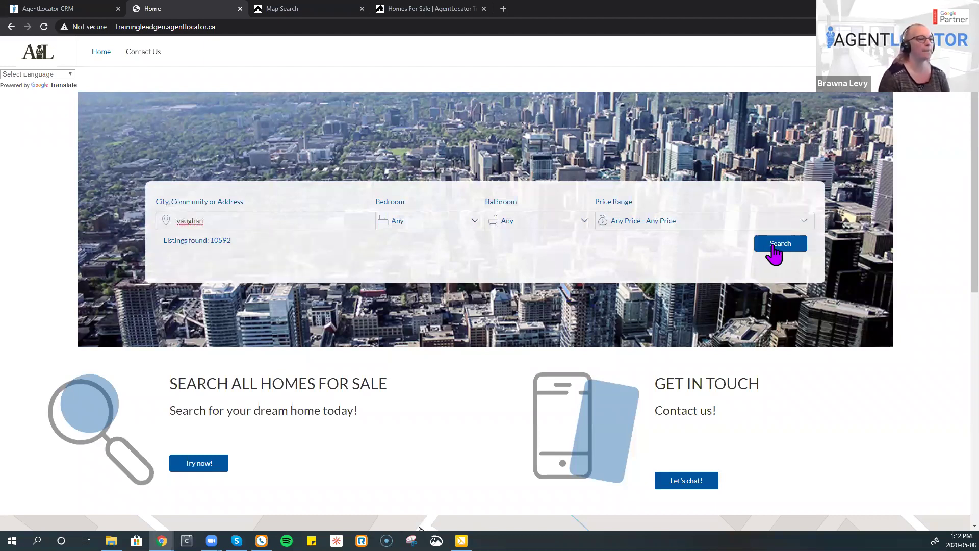
left_click(764, 244)
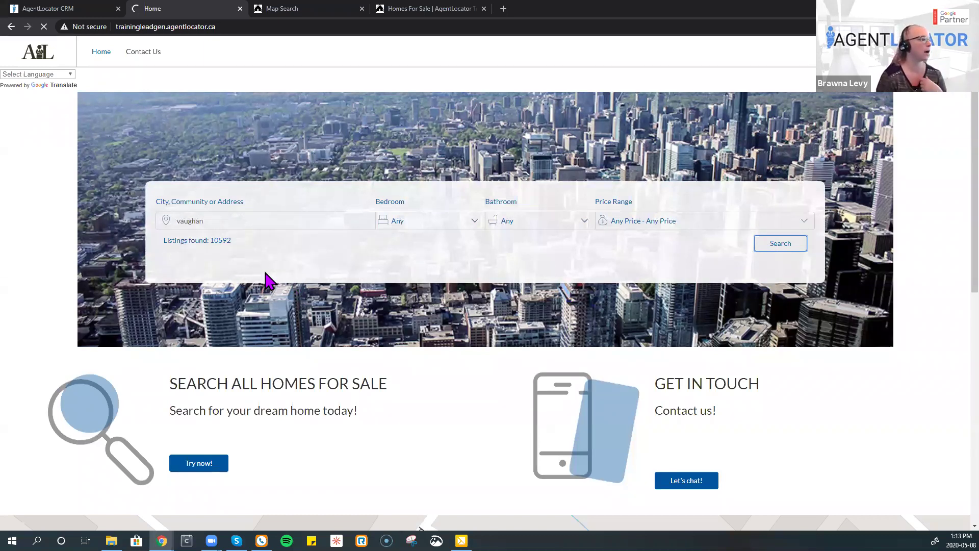
left_click(229, 241)
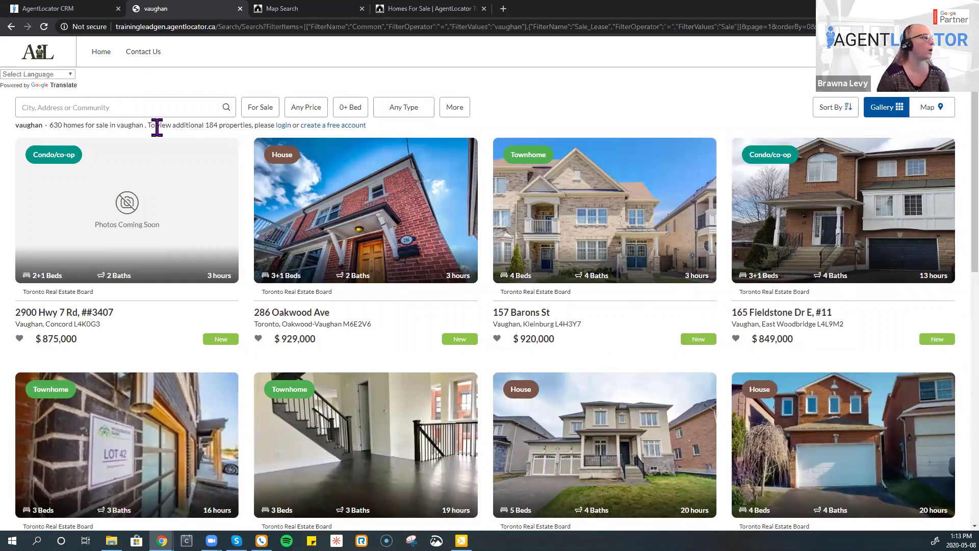
- Set Beds to 3+ and limit Type to House, keeping only Detached and Semi-Detached
left_click(141, 107)
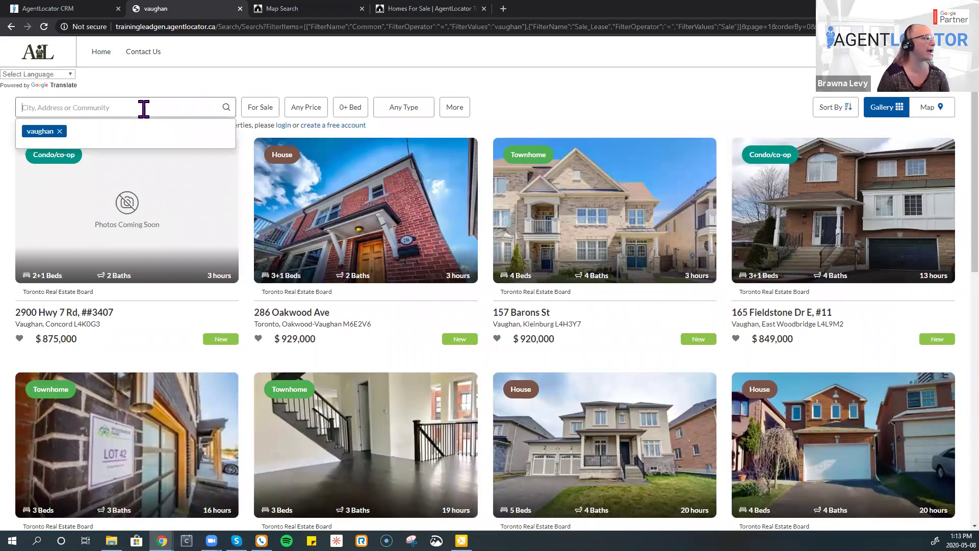
left_click(273, 111)
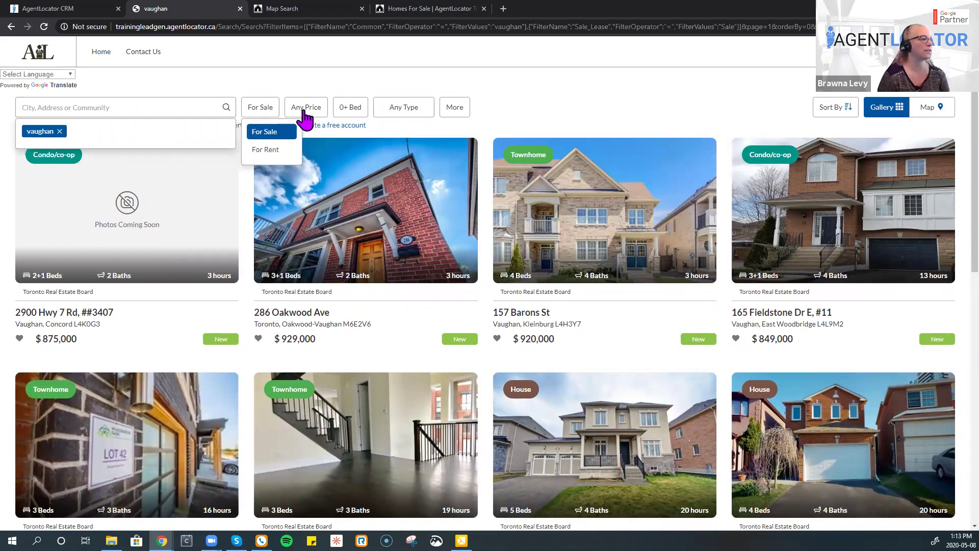
left_click(305, 108)
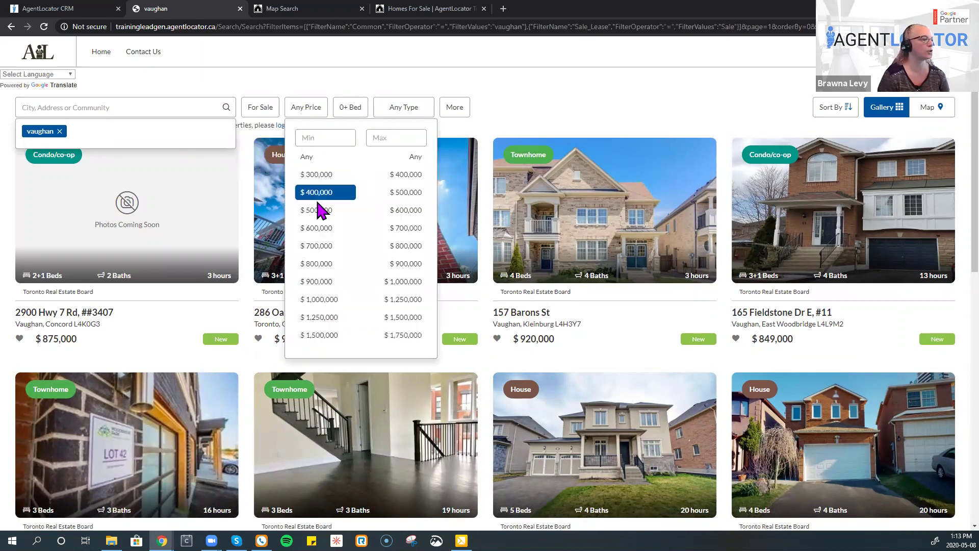
left_click(360, 107)
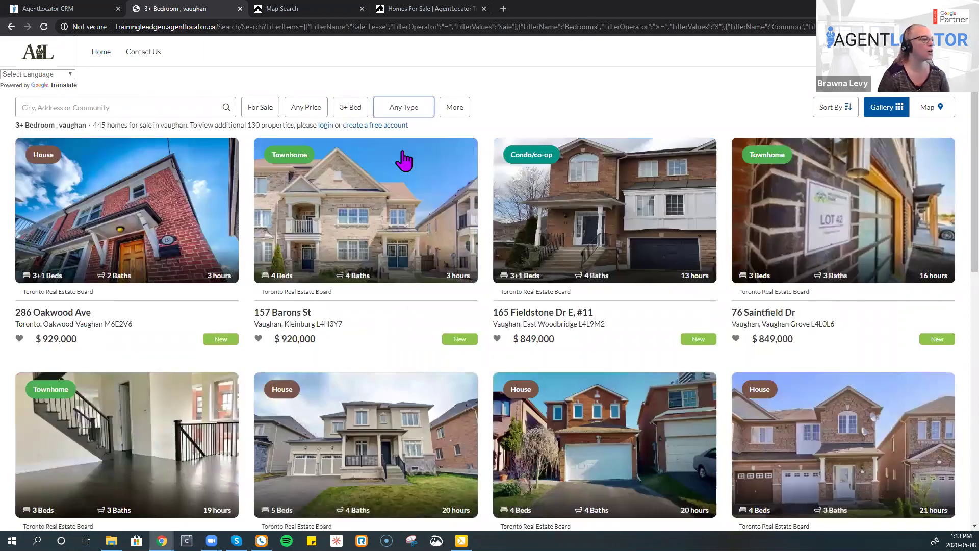
left_click(406, 213)
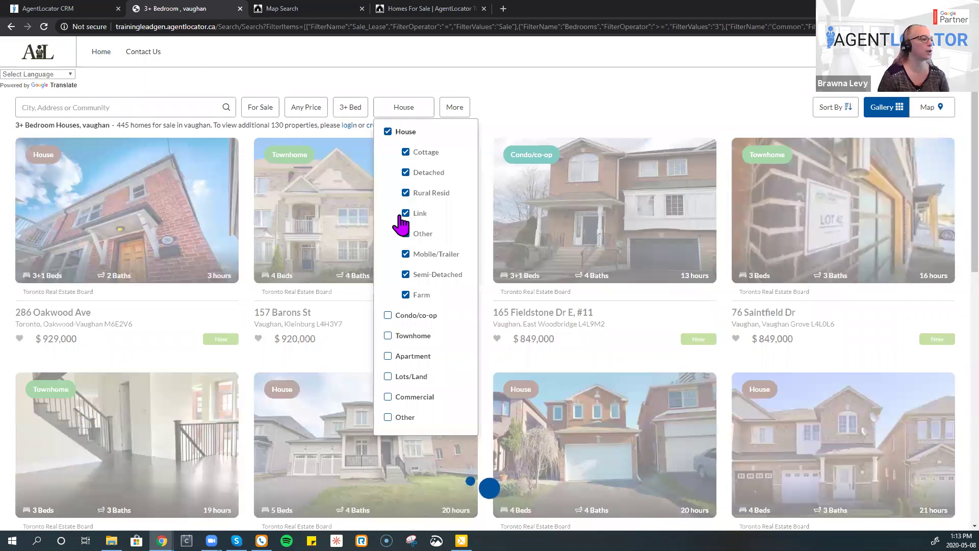
left_click(406, 213)
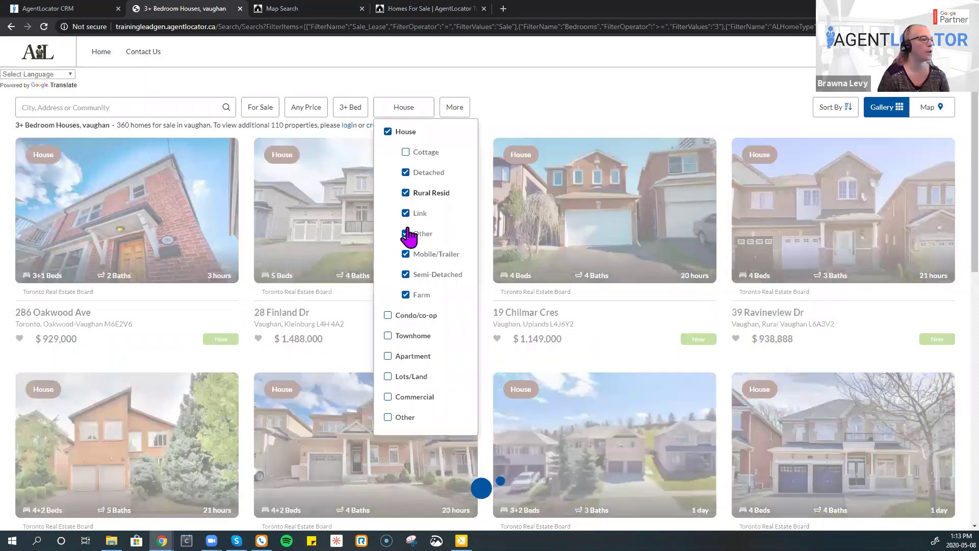
left_click(405, 234)
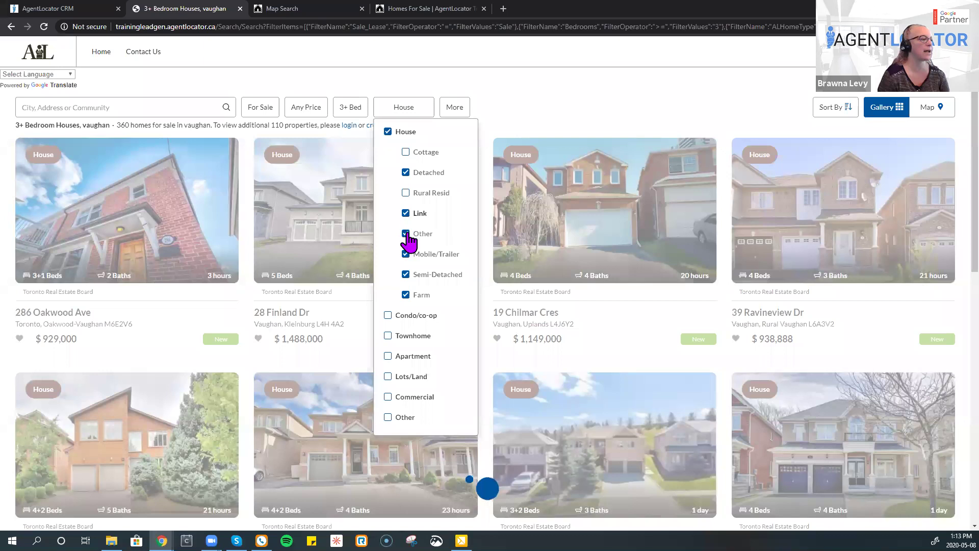
left_click(406, 254)
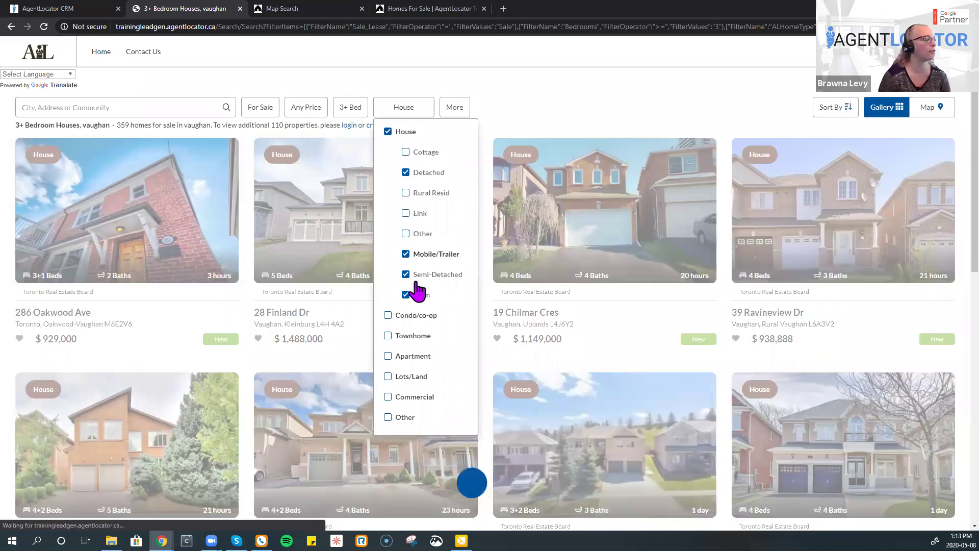
left_click(406, 295)
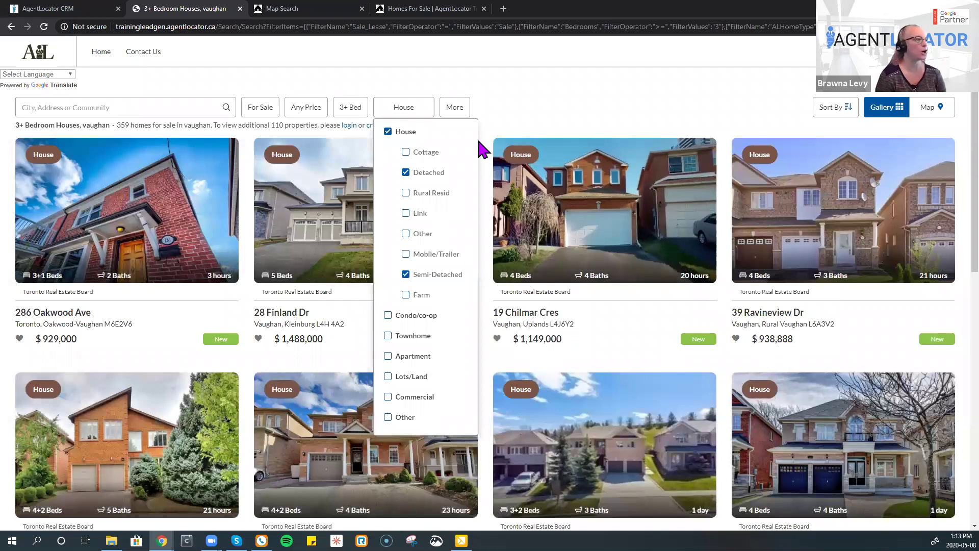
- Under More filters, require 3+ baths and leave Square Feet at Any
left_click(462, 115)
left_click(536, 145)
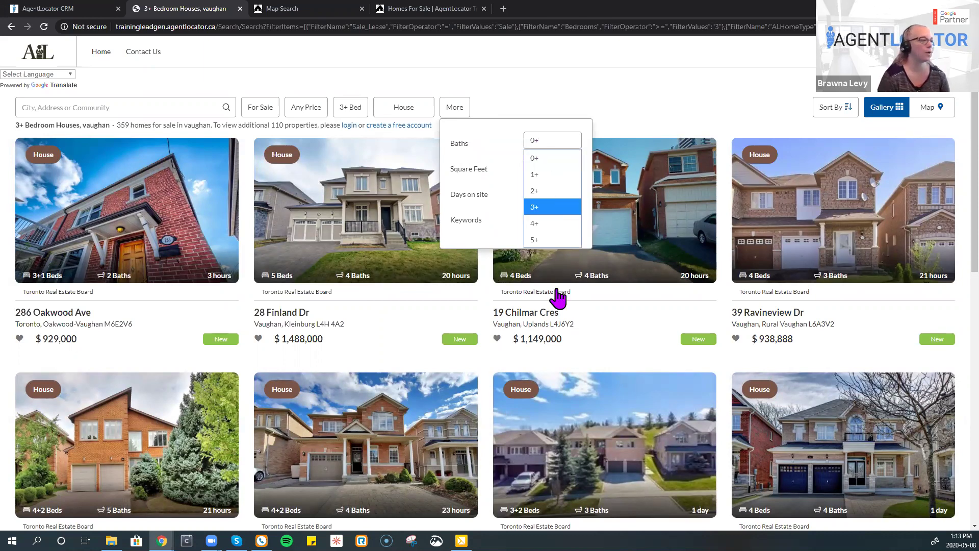
key("Return")
key("Tab")
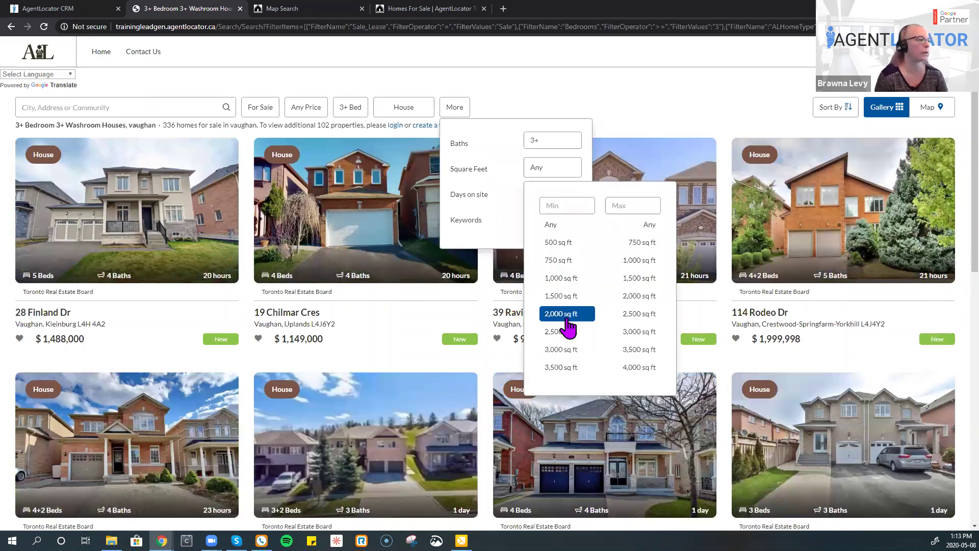
left_click(561, 316)
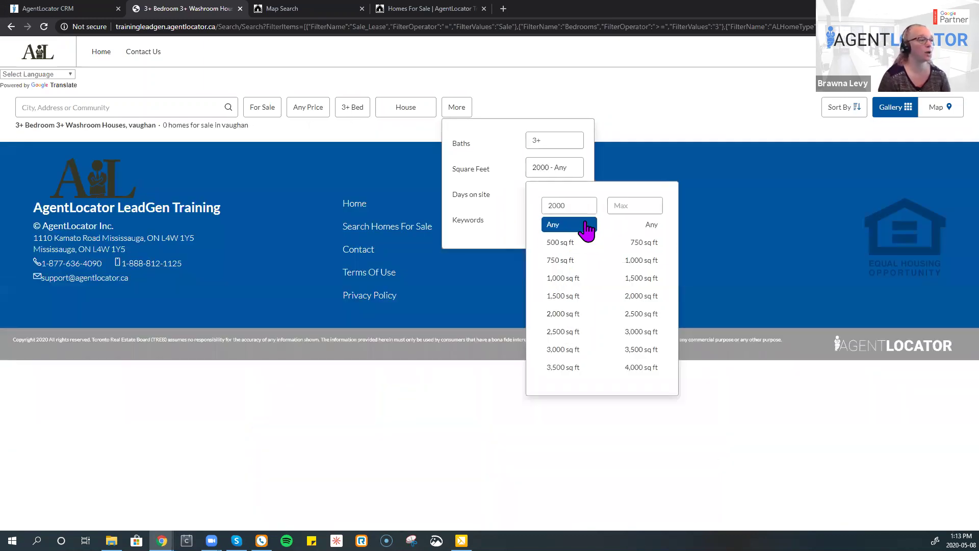
left_click(573, 173)
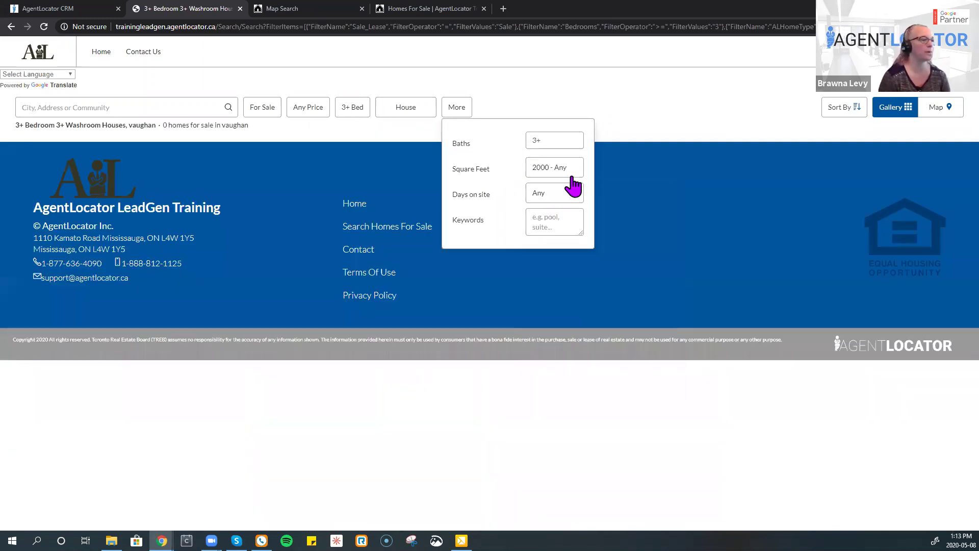
left_click(572, 169)
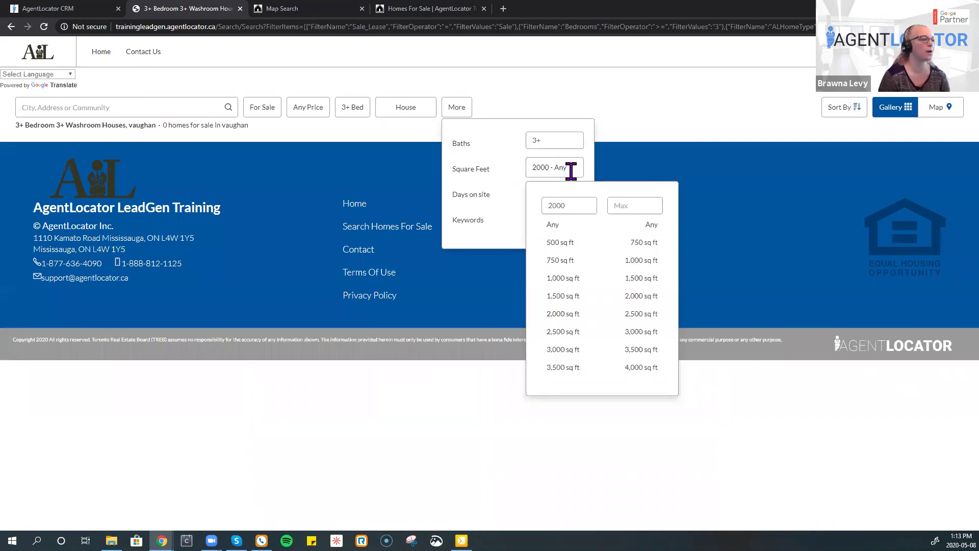
left_click(487, 227)
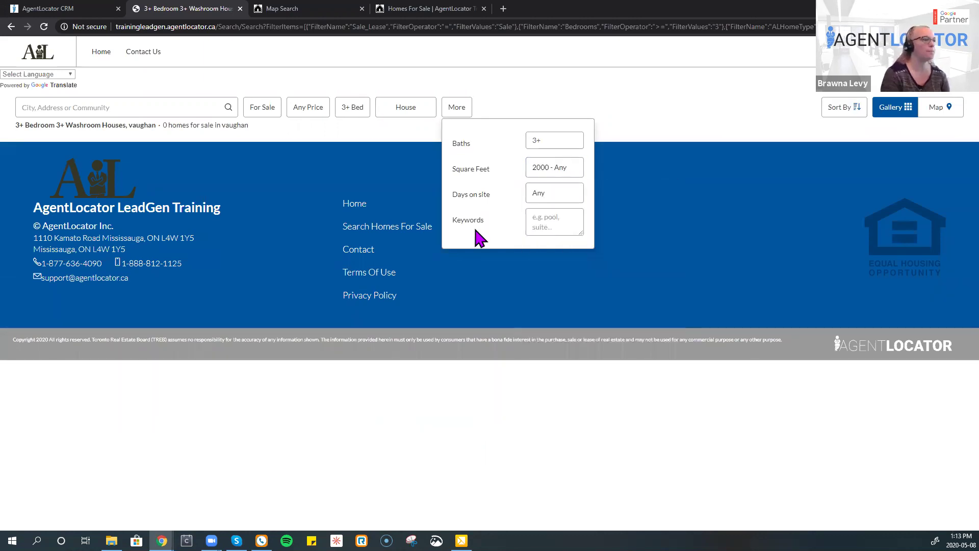
left_click(561, 232)
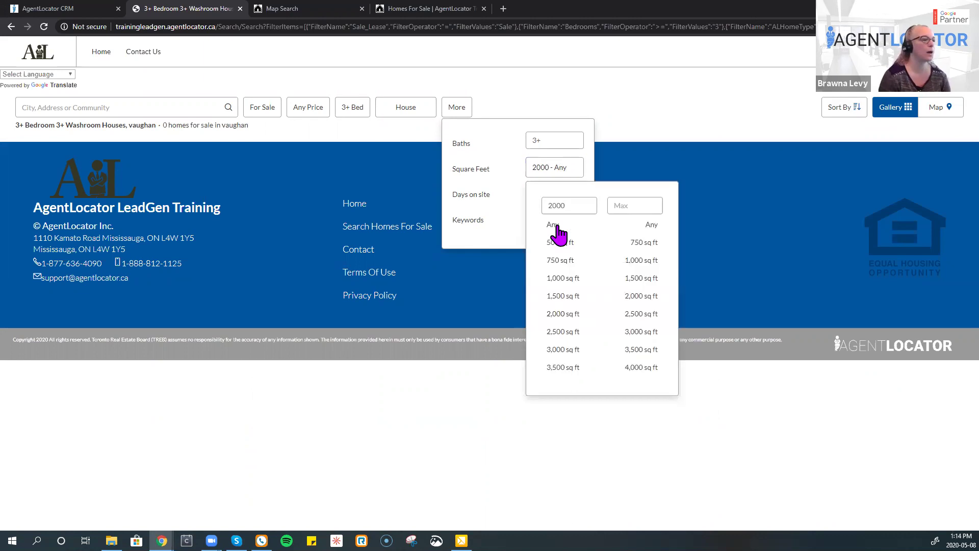
left_click(556, 225)
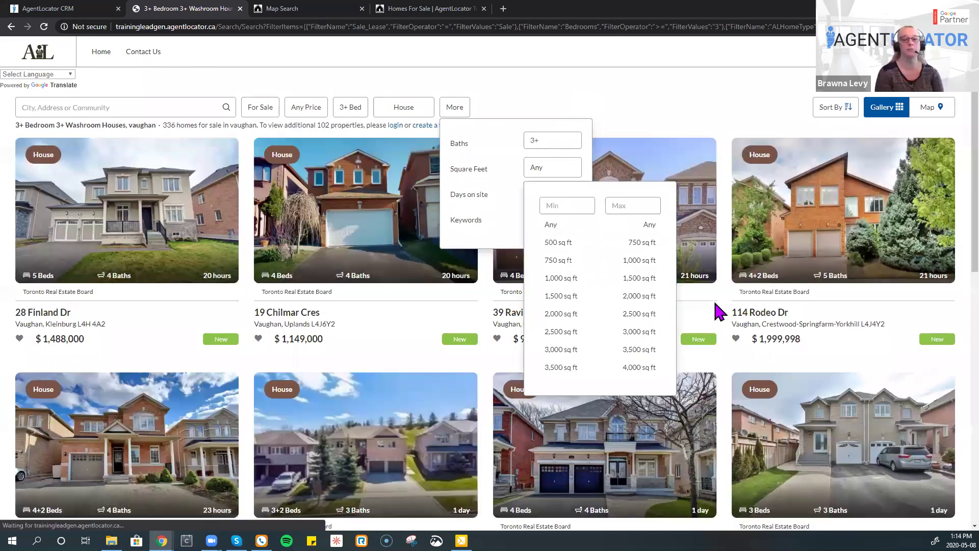
left_click(719, 311)
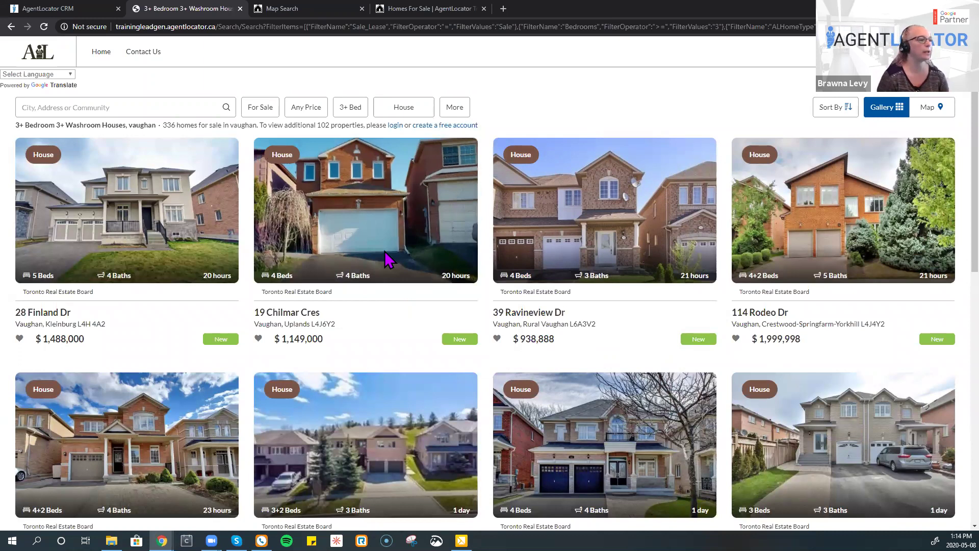
left_click(421, 262)
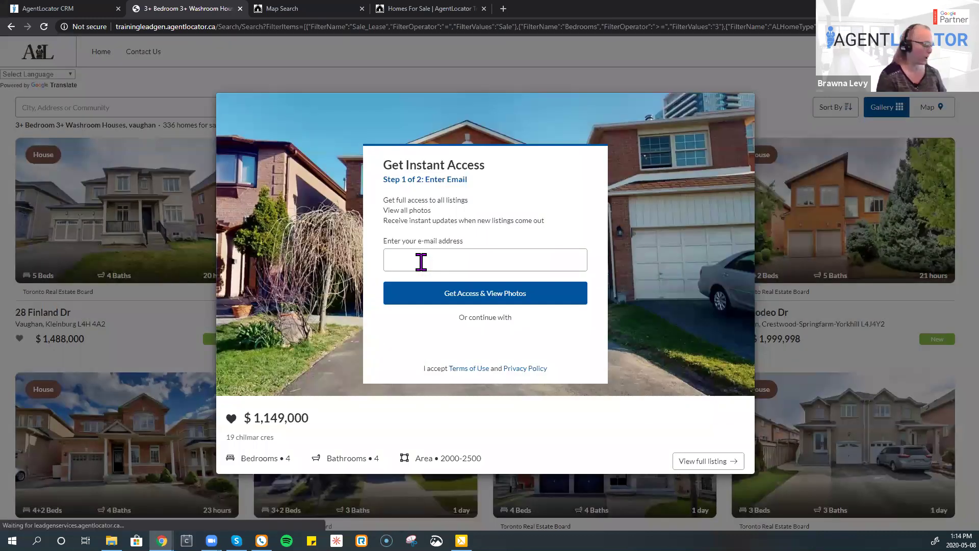
left_click(422, 262)
type("Brawna")
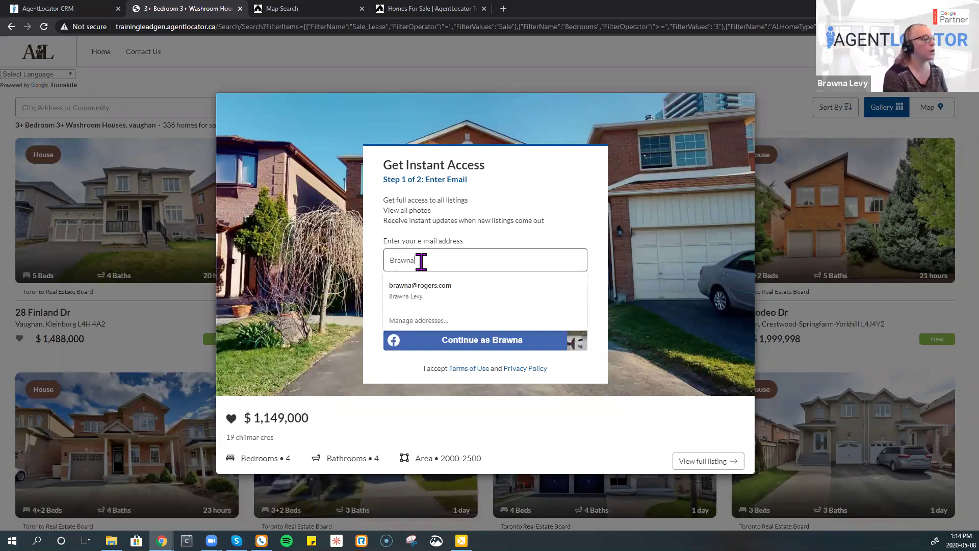
type(" Buyer")
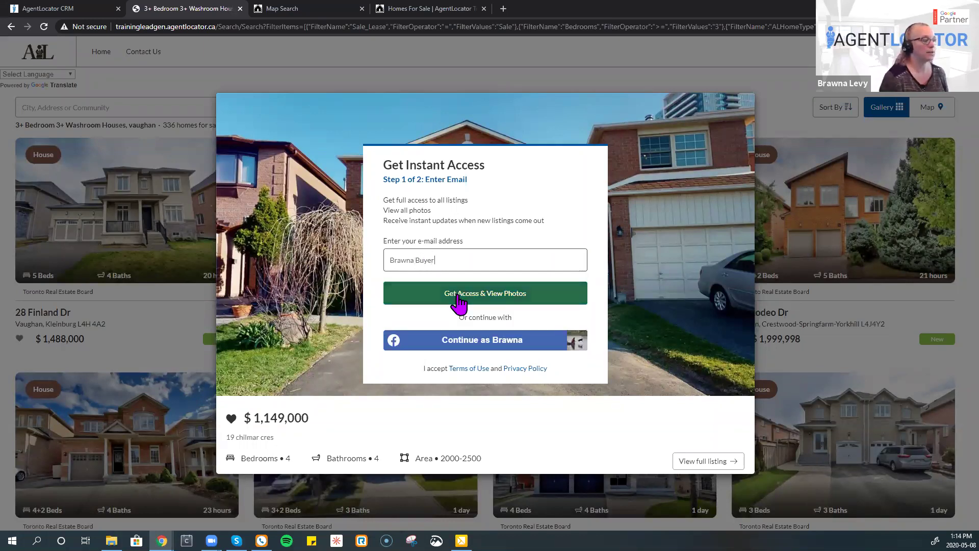
left_click(459, 293)
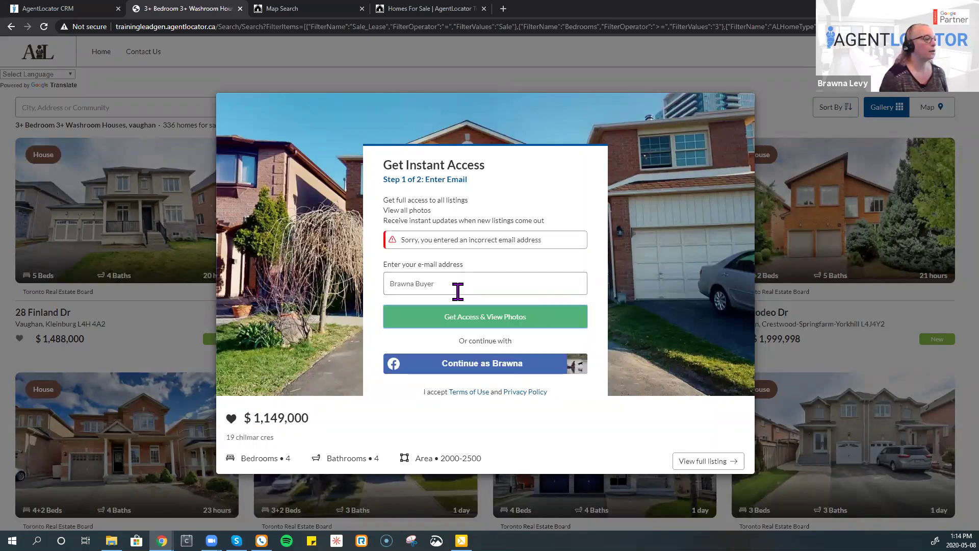
- Replace the invalid entry with the buyer's e-mail, add name and cell phone, and submit
left_click_drag(457, 291, 365, 293)
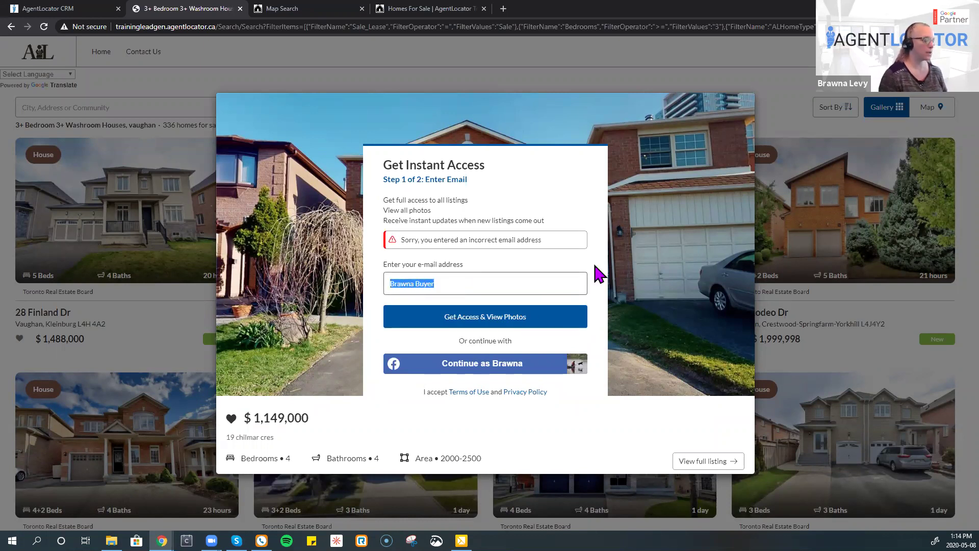
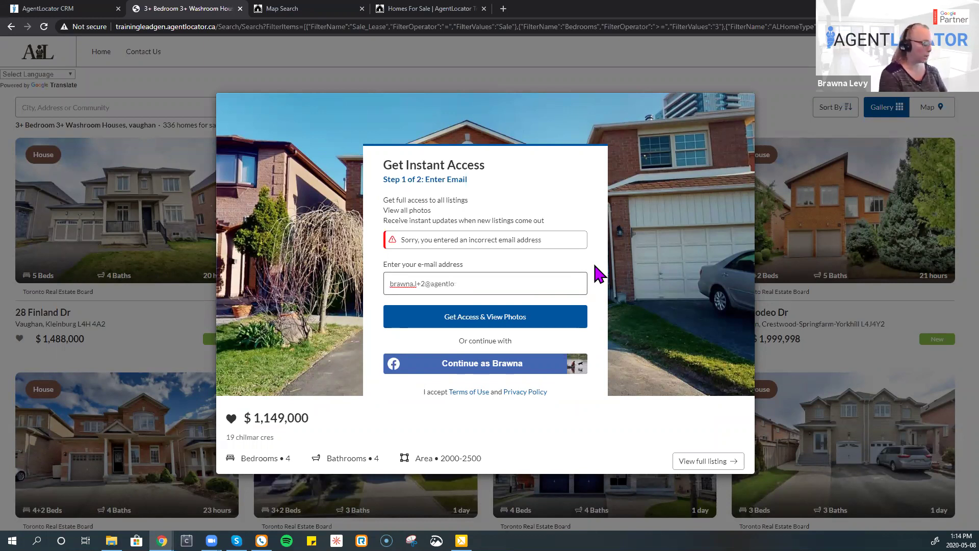
key("Return")
type("Brawna Bu")
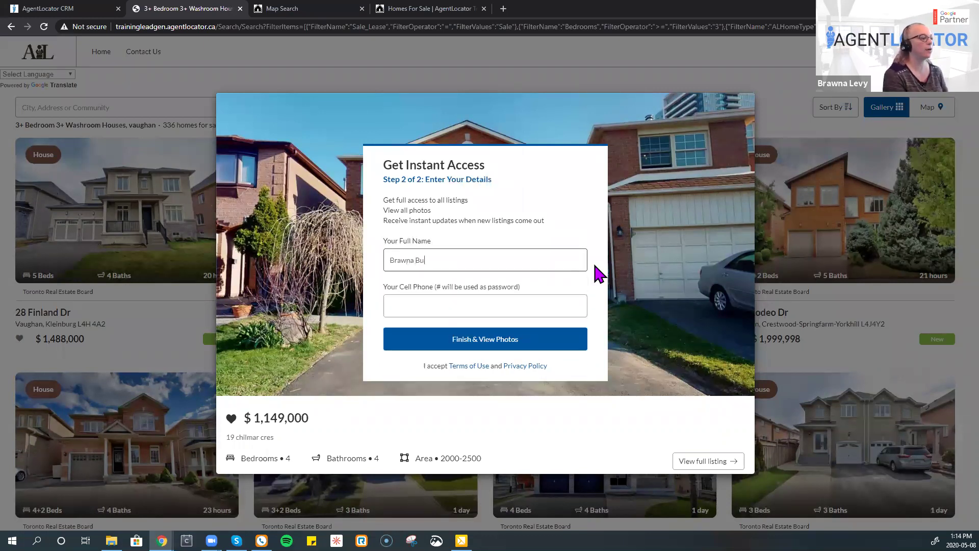
type("yer")
key("Tab")
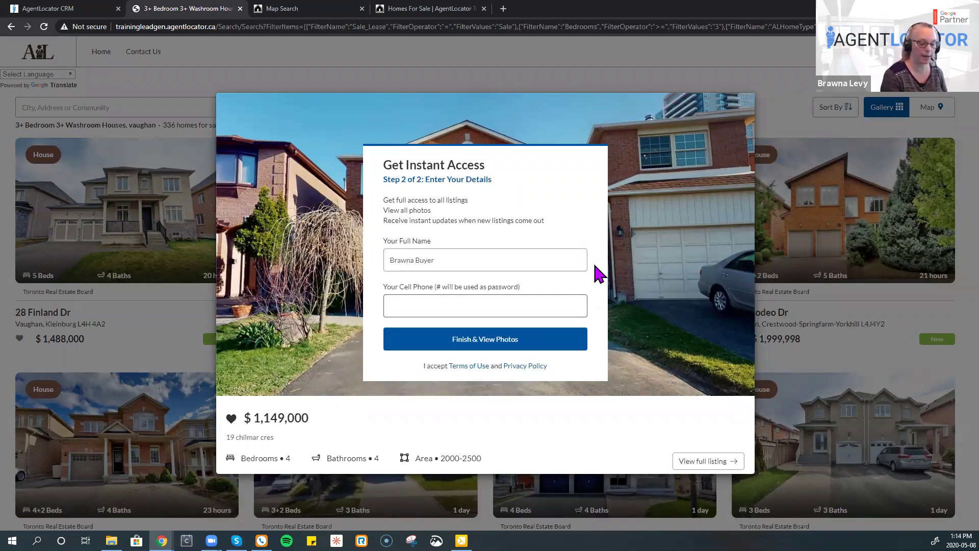
key("Return")
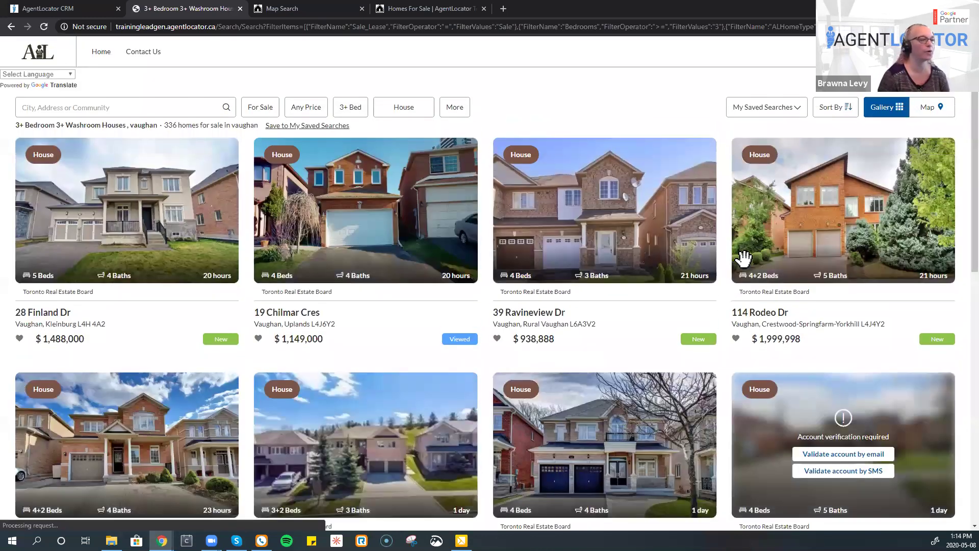
left_click(734, 257)
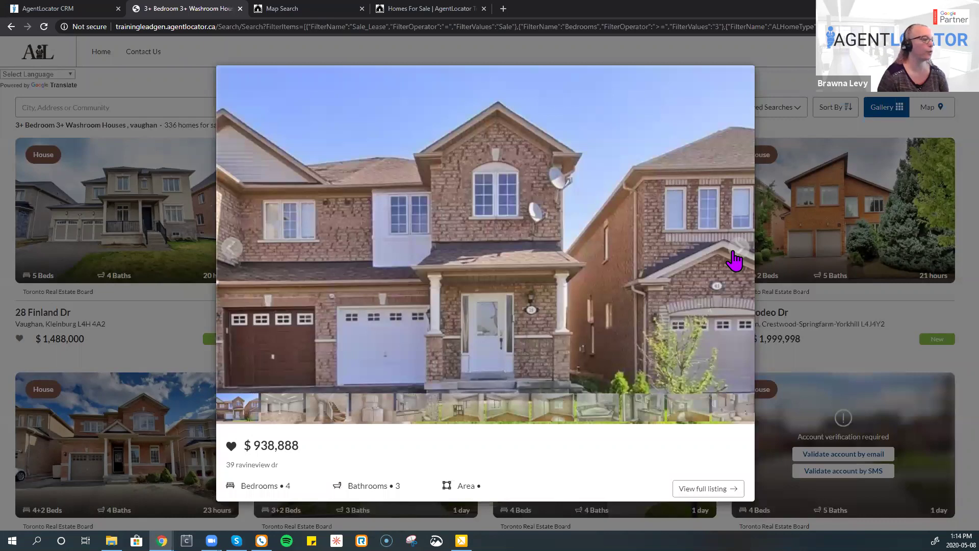
left_click(736, 255)
left_click(736, 255)
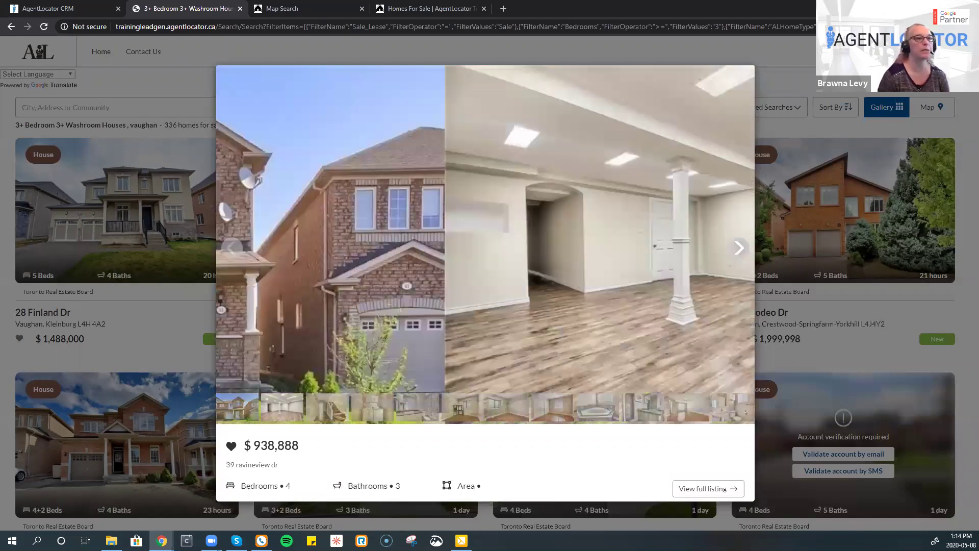
left_click(735, 255)
key("Escape")
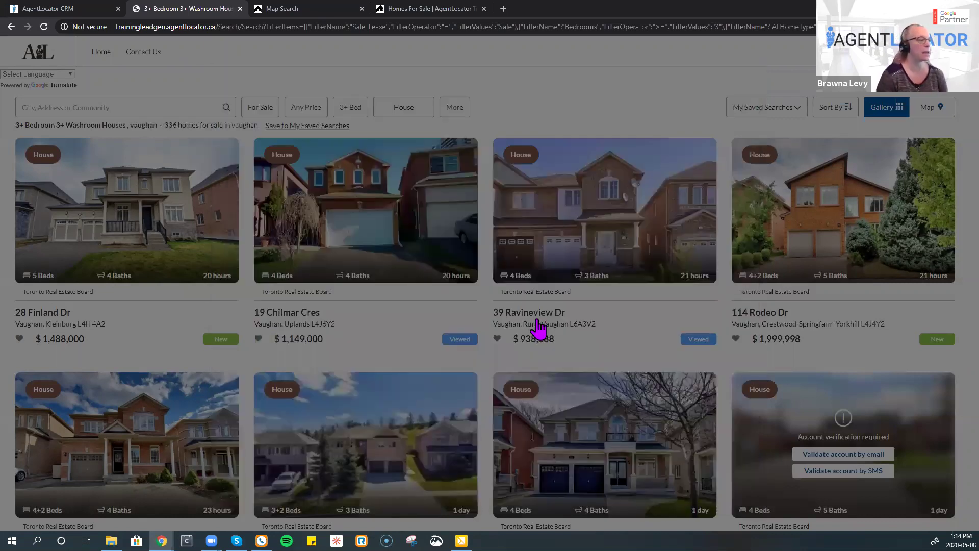
left_click(497, 339)
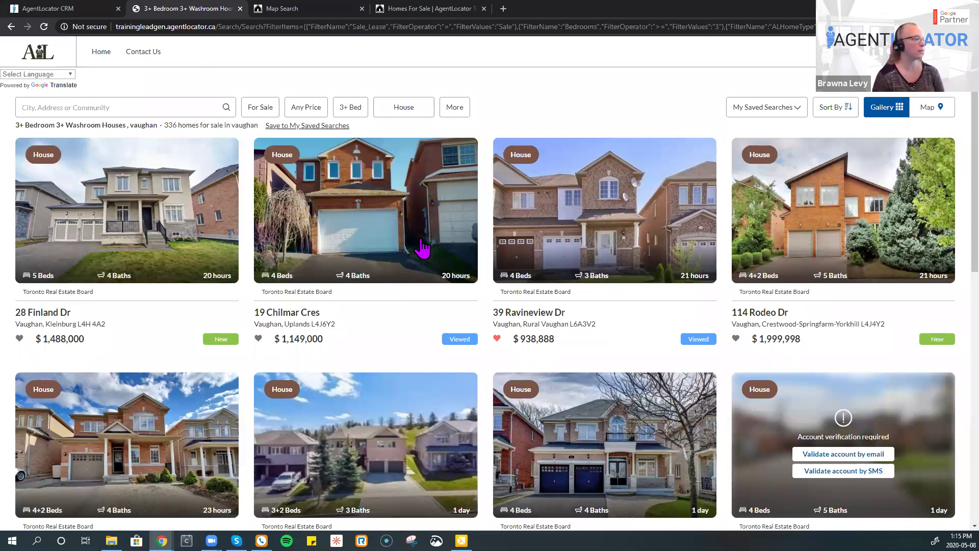
- Return to the CRM, reload the leads list, and scroll to the new Home Buyer lead
left_click(48, 9)
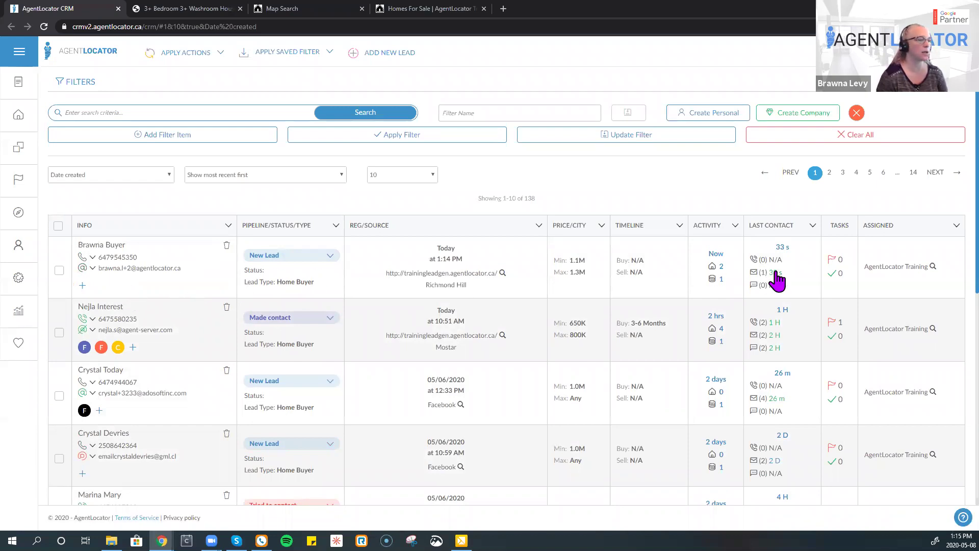
mouse_move(777, 280)
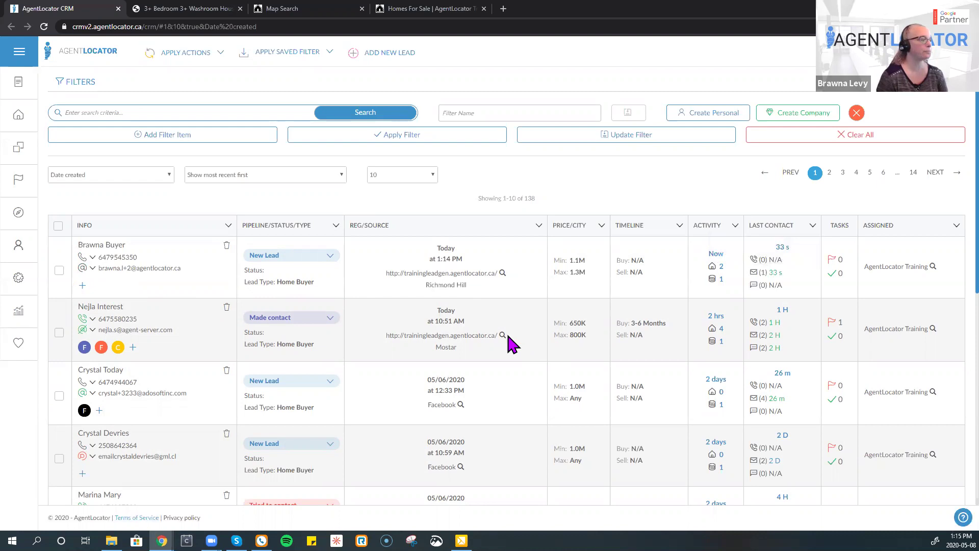
left_click(44, 26)
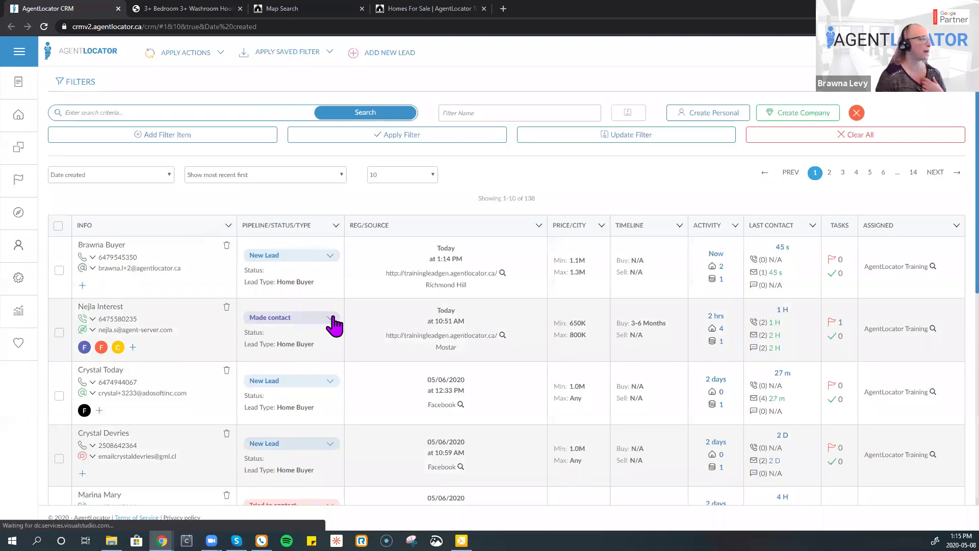
scroll(331, 327, "down", 2)
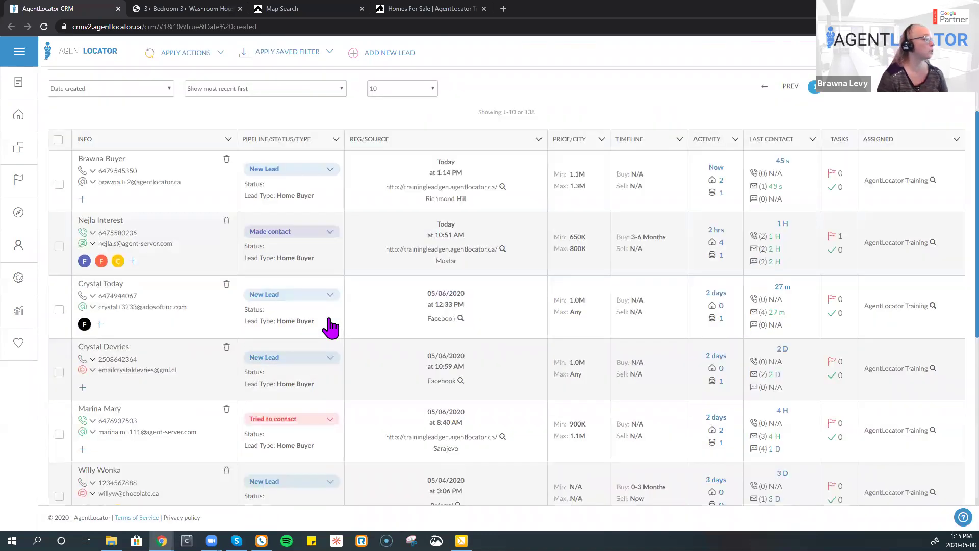
scroll(331, 326, "down", 2)
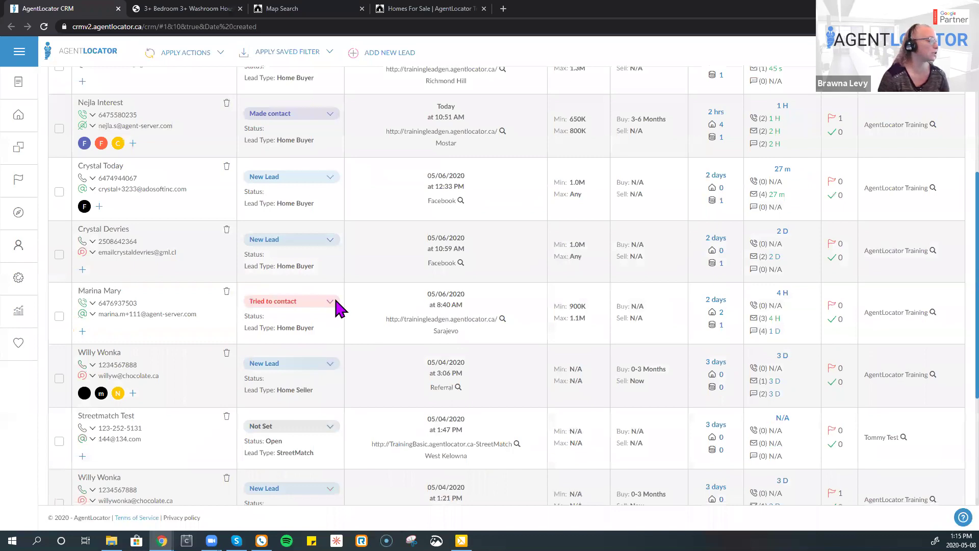
scroll(337, 301, "up", 4)
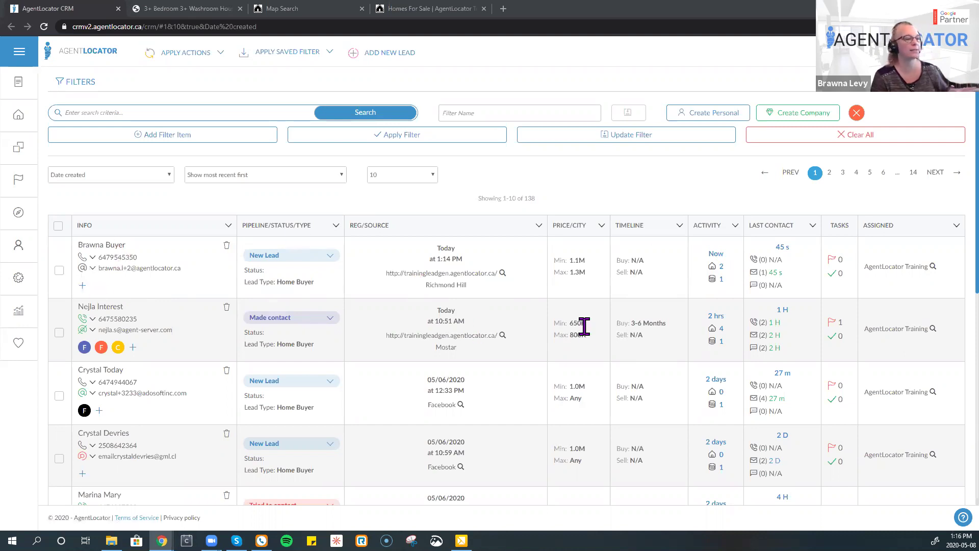
- Open the newest lead's detail page and view its delivered Account activation email entry
mouse_move(765, 274)
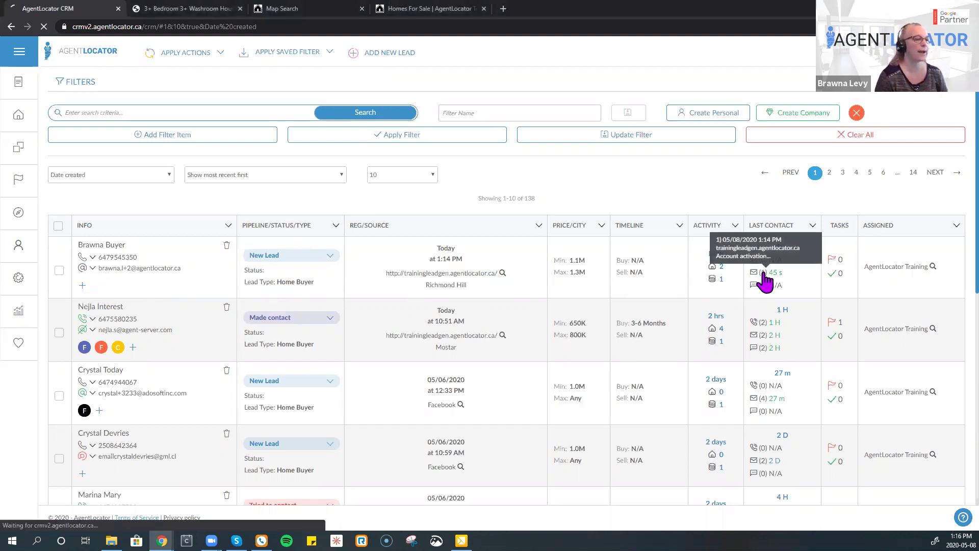
left_click(765, 279)
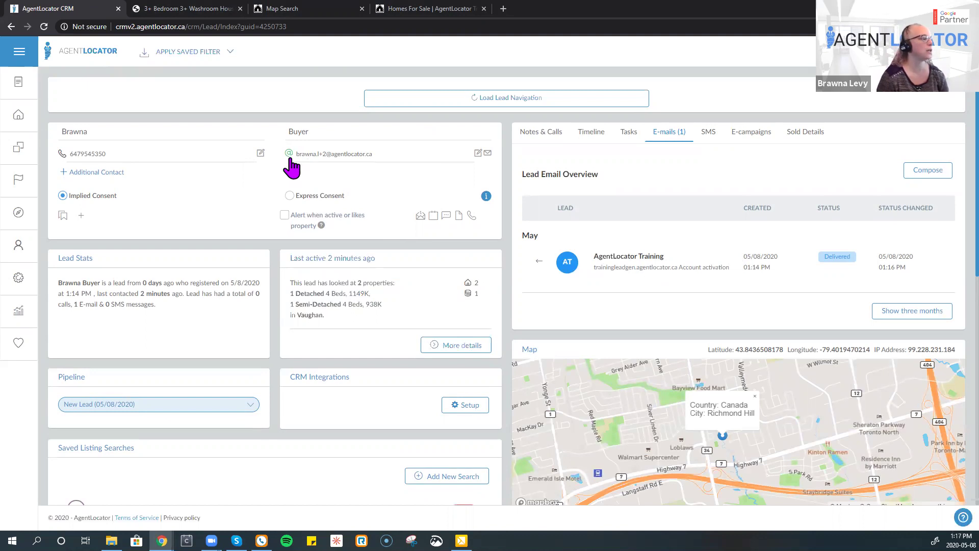
mouse_move(289, 157)
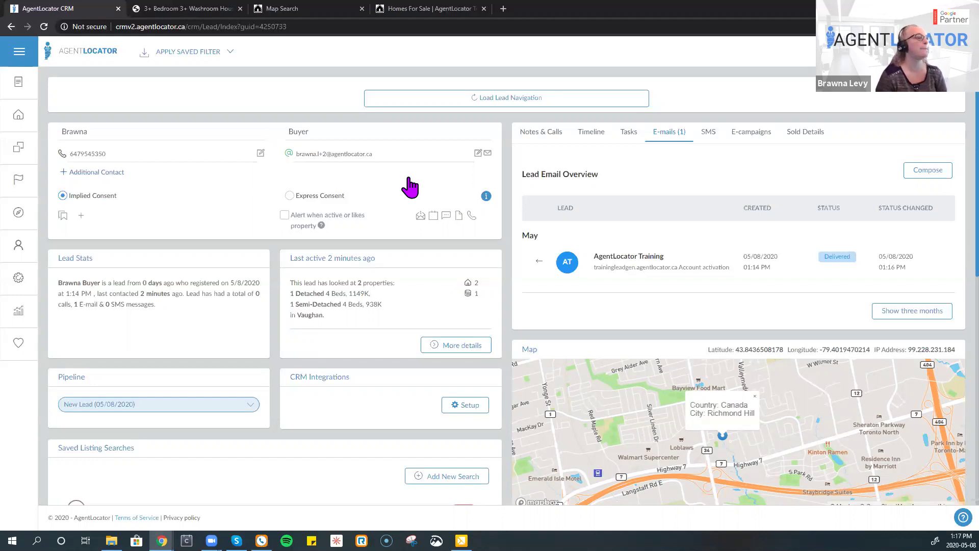
left_click(707, 135)
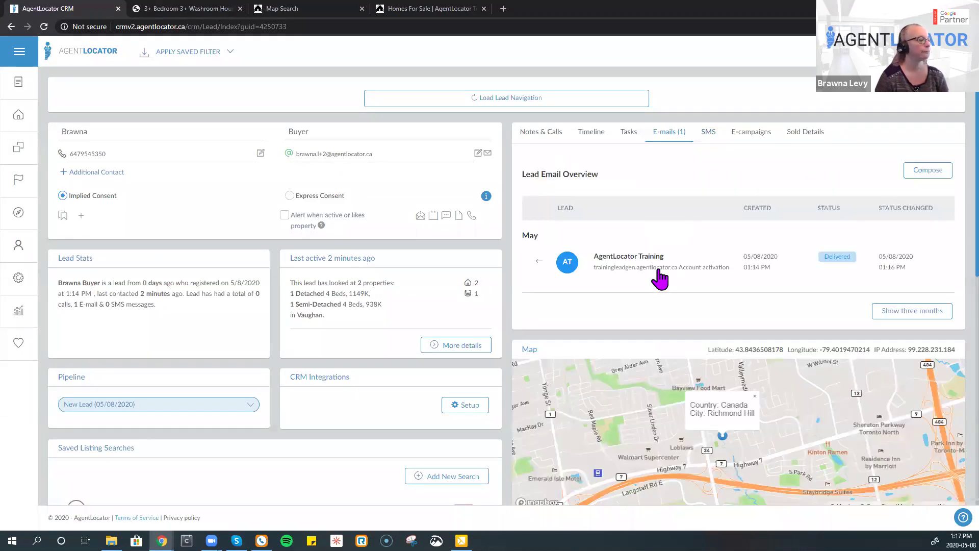
- Open the Account activation email and scroll through its validation link and login username
left_click(643, 259)
scroll(587, 285, "down", 5)
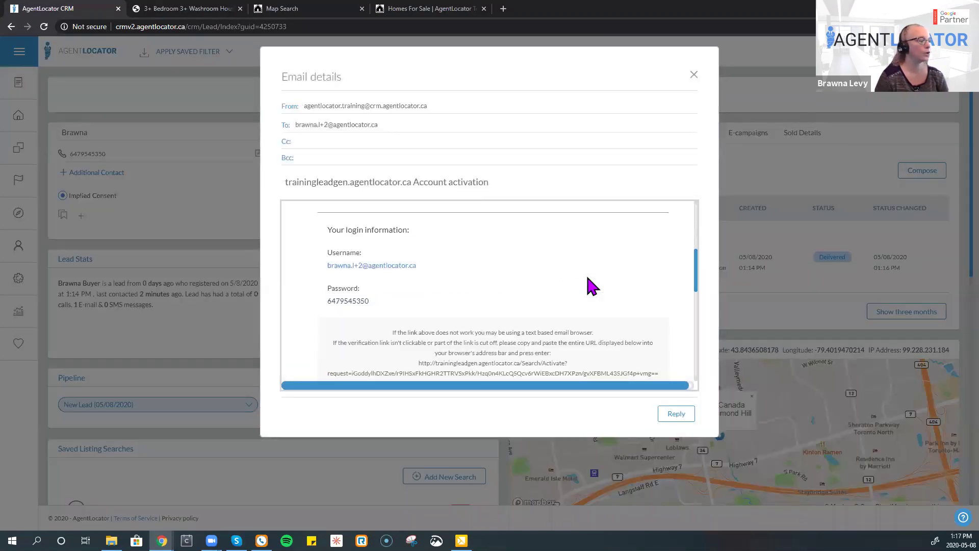
scroll(591, 285, "up", 5)
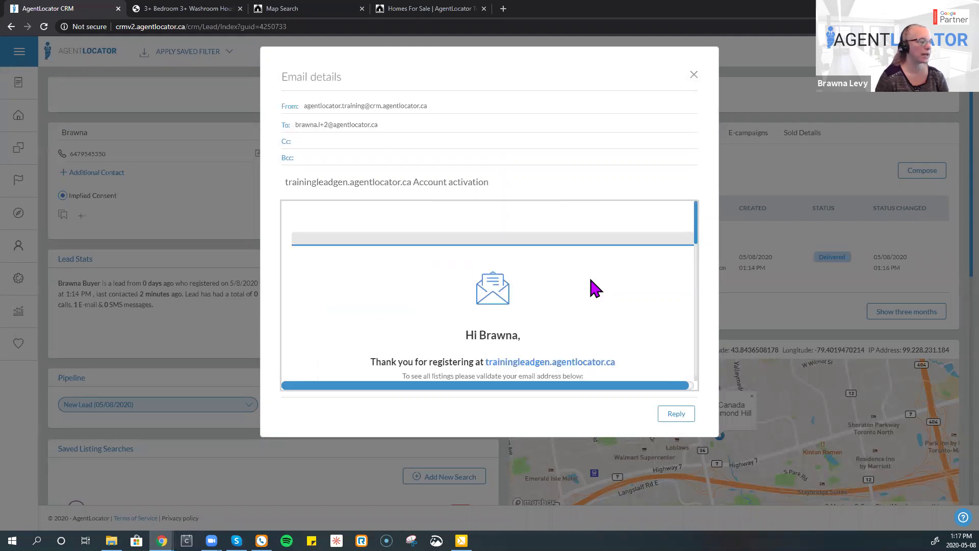
scroll(594, 286, "down", 3)
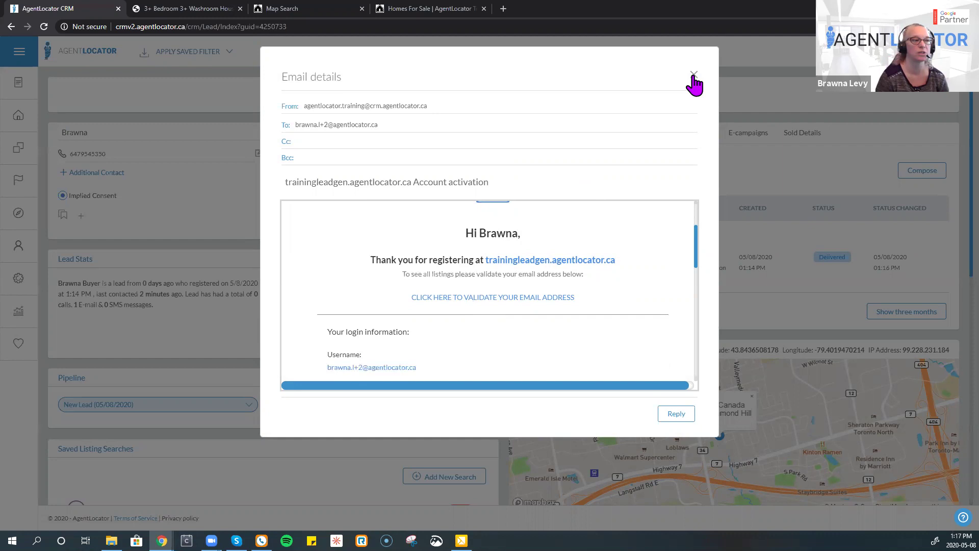
- Close the email and send the Global - 1st Response SMS template to the lead
left_click(723, 125)
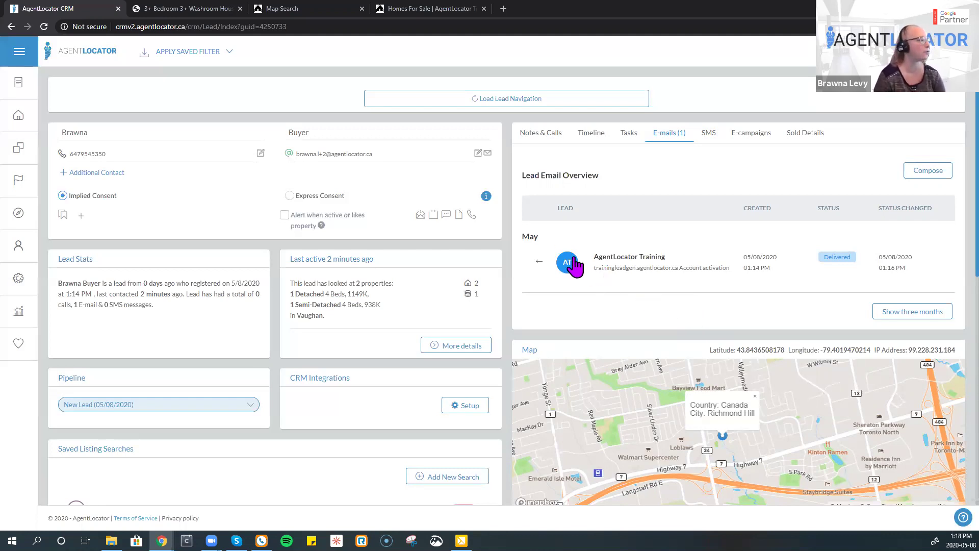
left_click(710, 139)
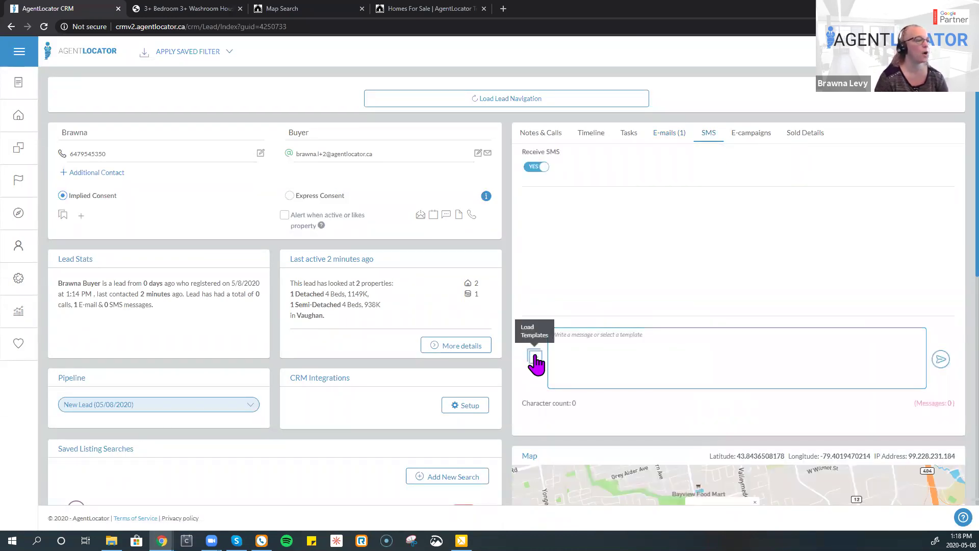
left_click(534, 358)
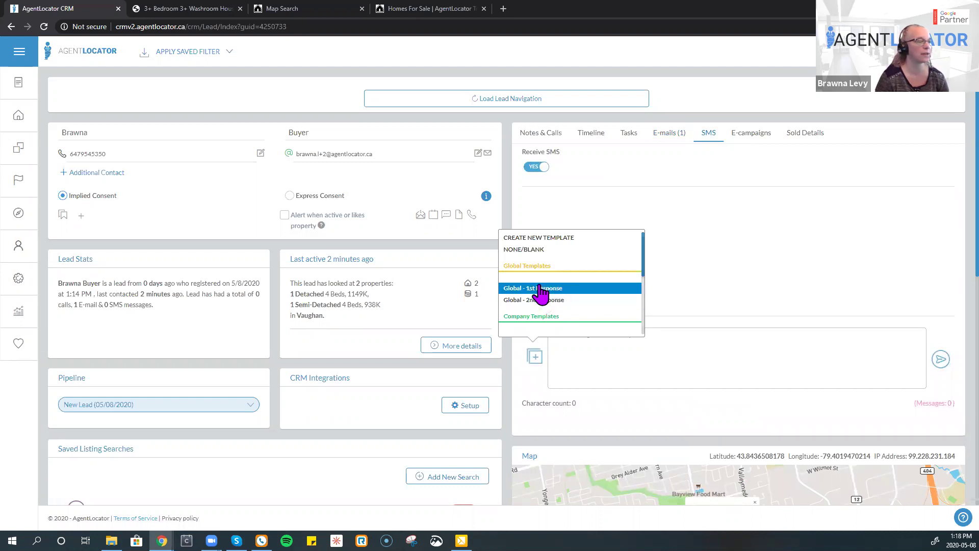
left_click(539, 288)
left_click(941, 359)
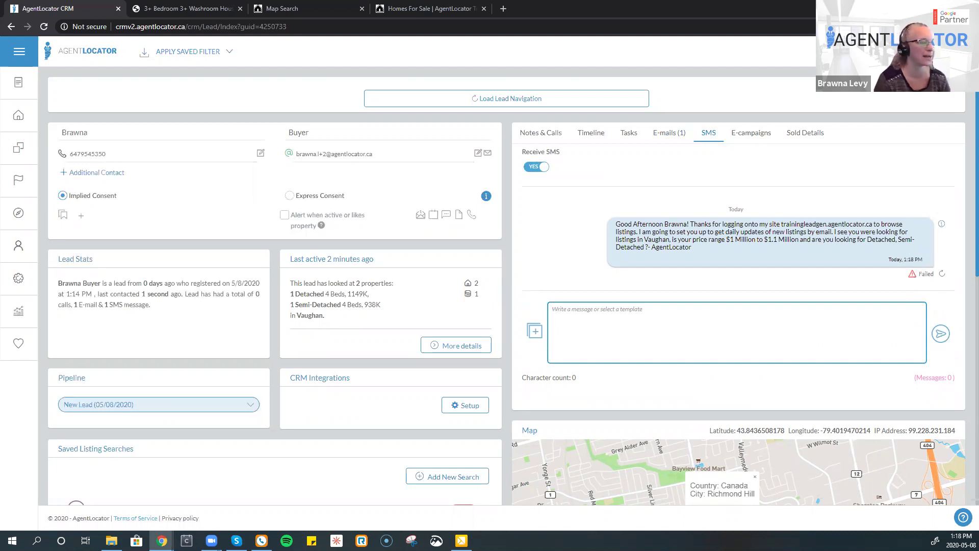
- Open the CRM Dialer for the buyer lead from the lead page's phone icon
left_click(938, 51)
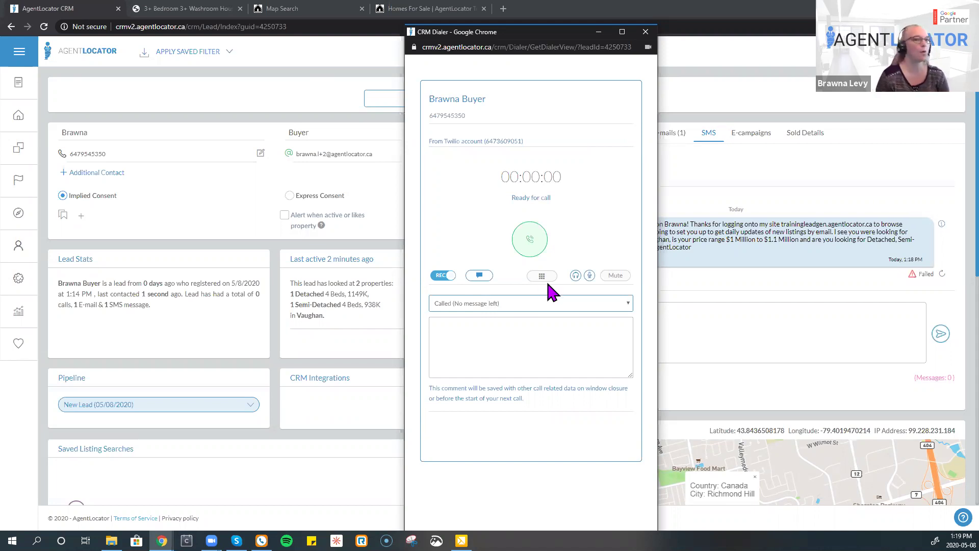
- Call the lead from the dialer and hang up after about 12 seconds
left_click(531, 240)
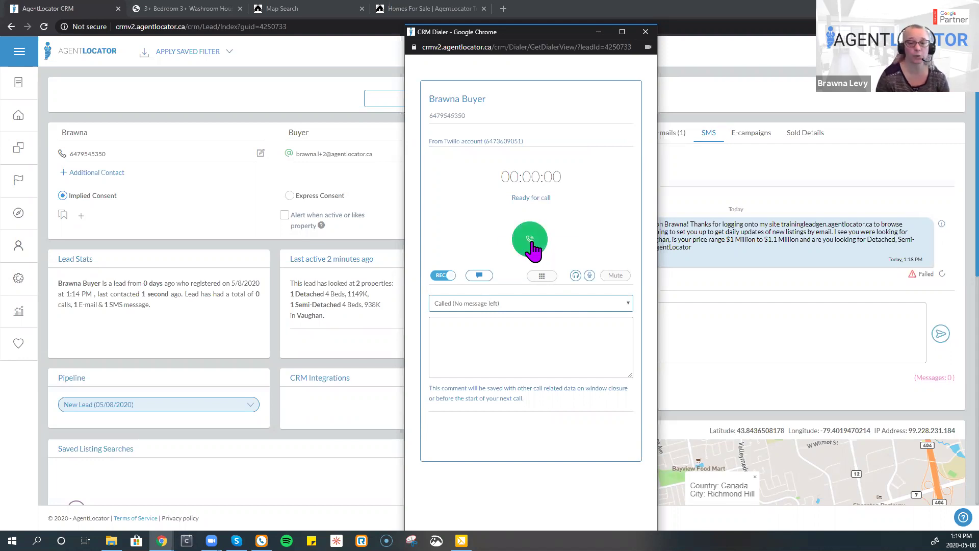
left_click(531, 240)
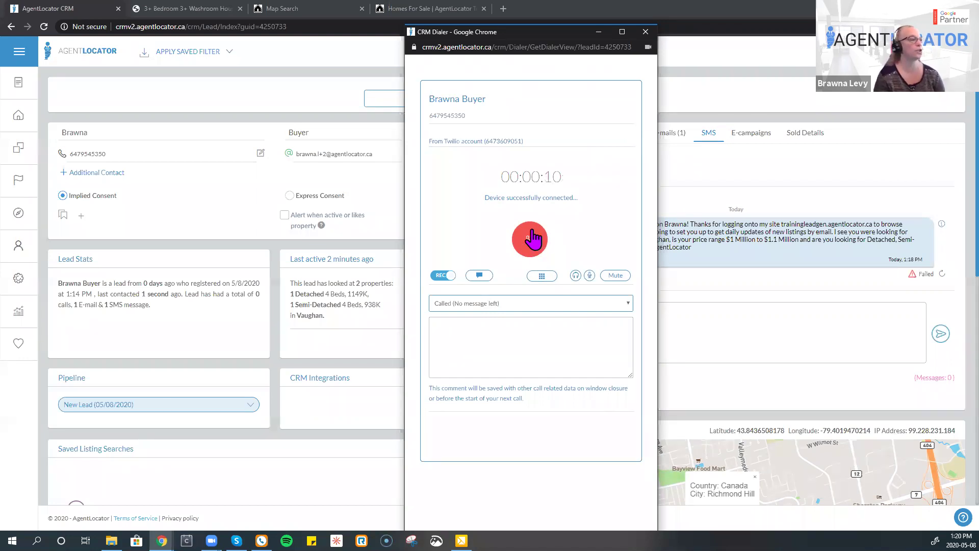
left_click(530, 244)
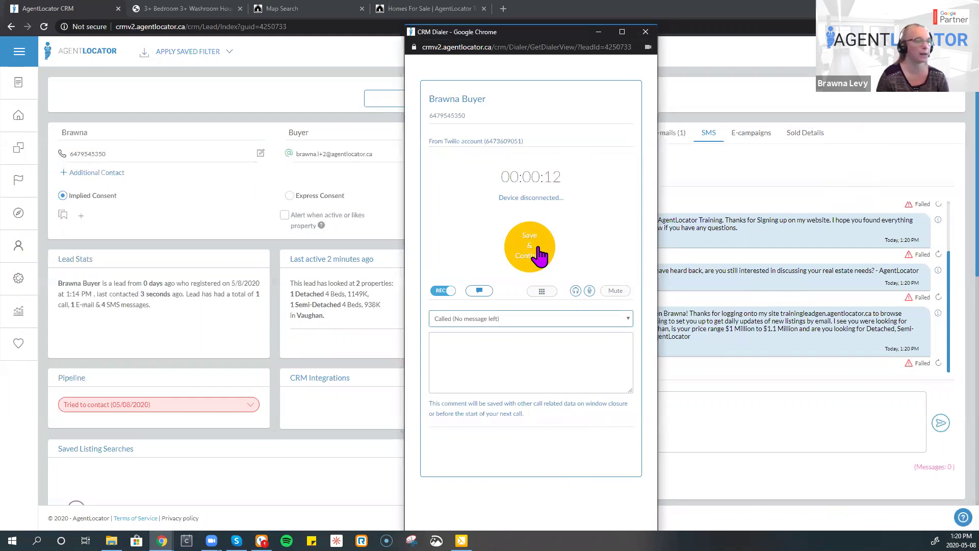
left_click_drag(492, 177, 570, 177)
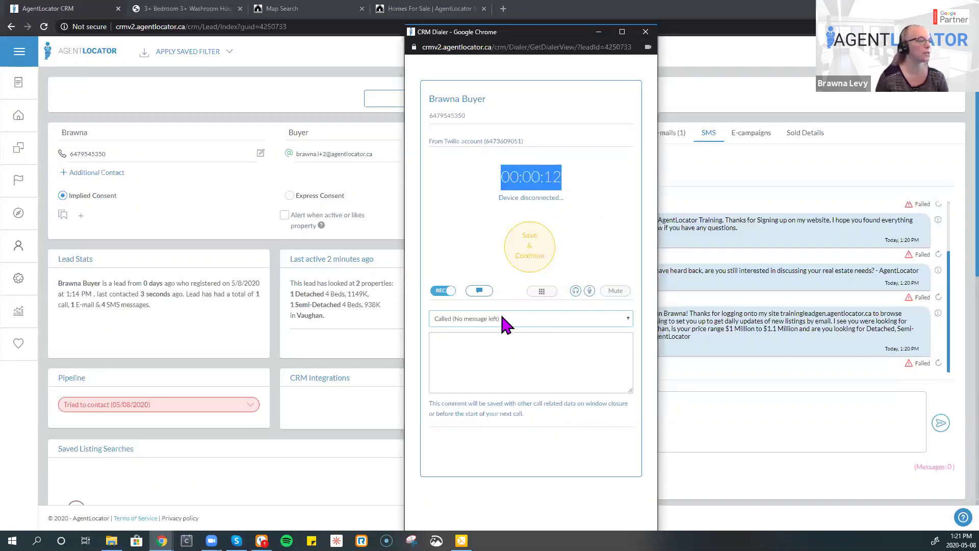
- Record the call as Talked to Lead with comment 'great conversation' and save it
left_click(502, 318)
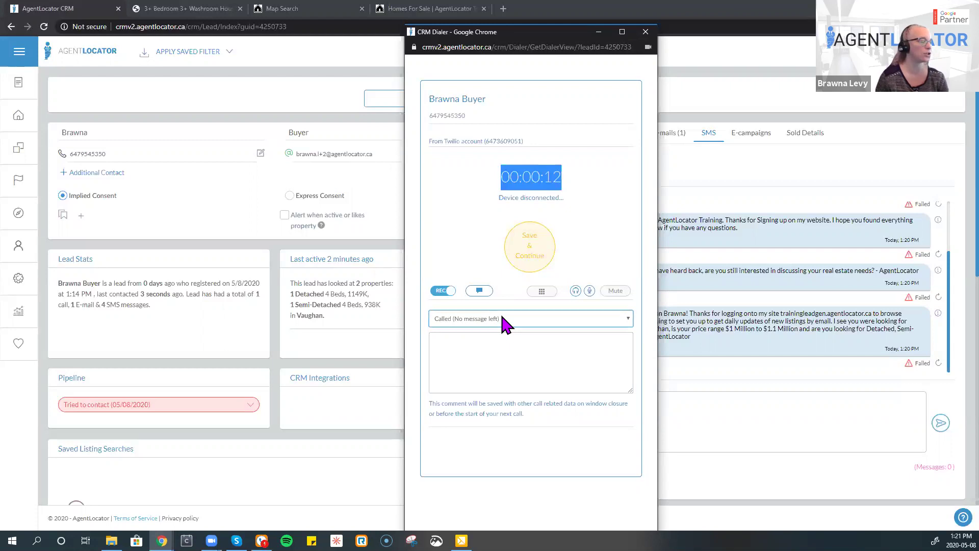
left_click(503, 320)
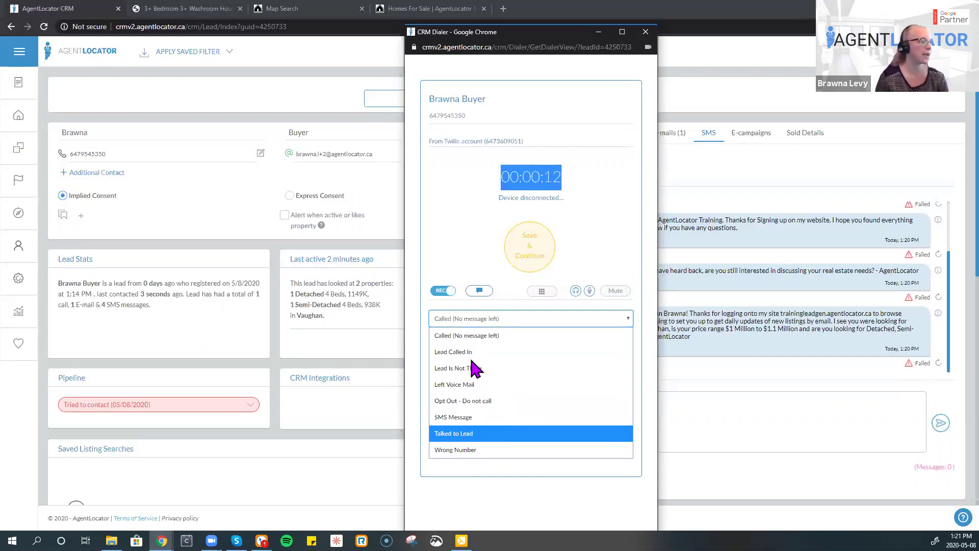
key("Up")
key("Up")
key("Up")
key("Up")
key("Up")
key("Down")
key("Down")
key("Down")
key("Down")
key("Down")
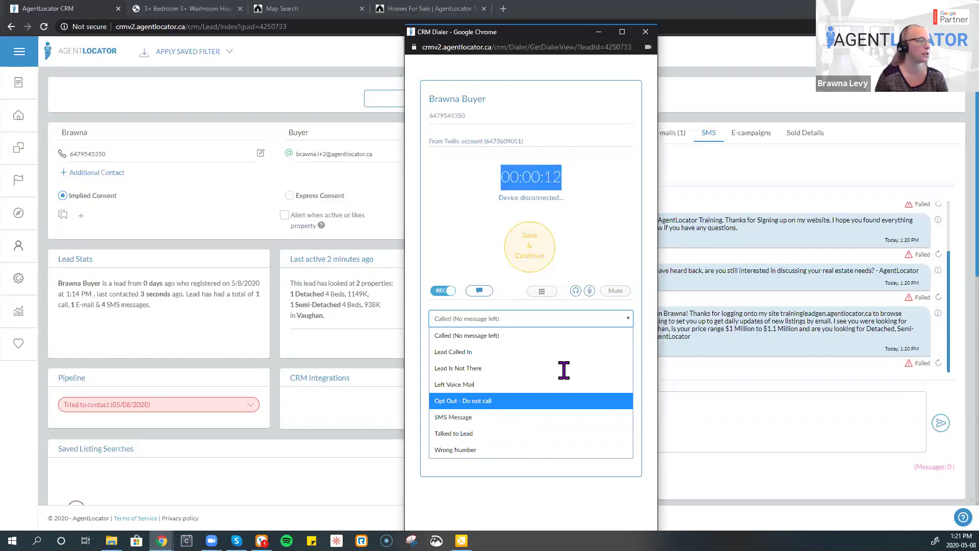
key("Return")
left_click(564, 369)
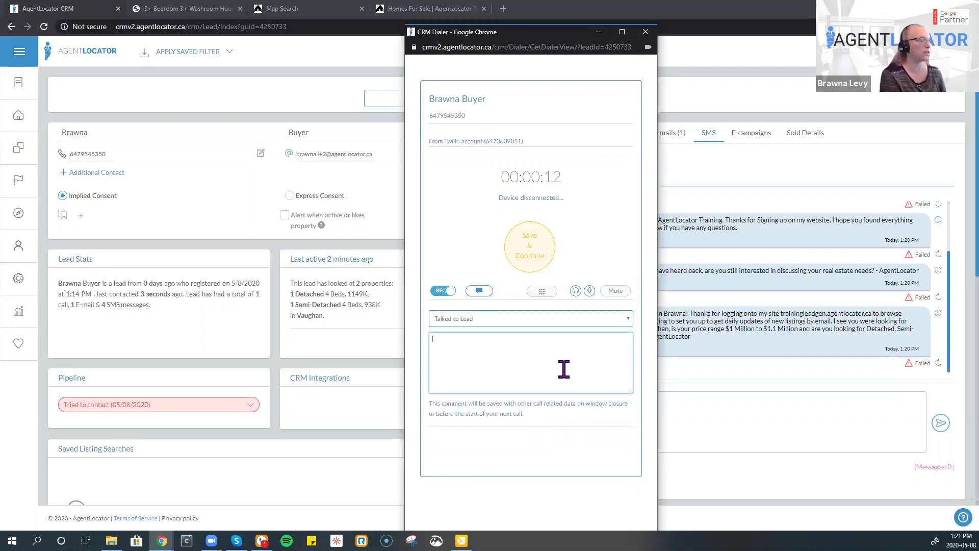
type("g")
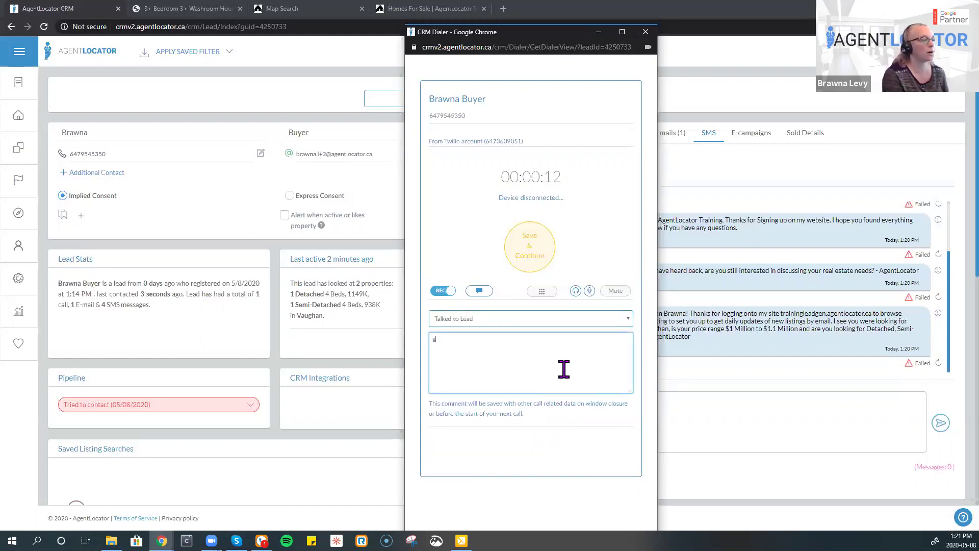
type("reat conversation")
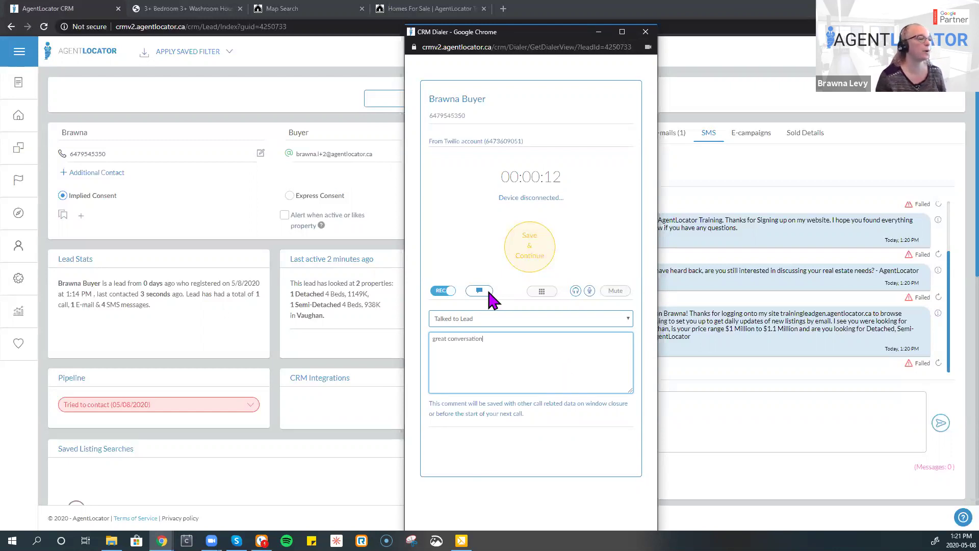
left_click(499, 239)
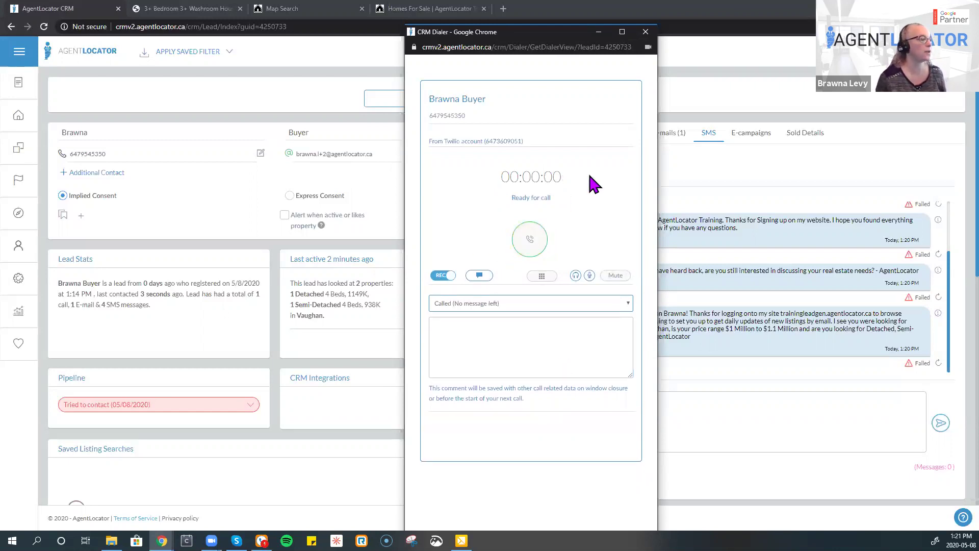
- Close the dialer, review the logged call's note, result and time, and reload the lead page
left_click(645, 31)
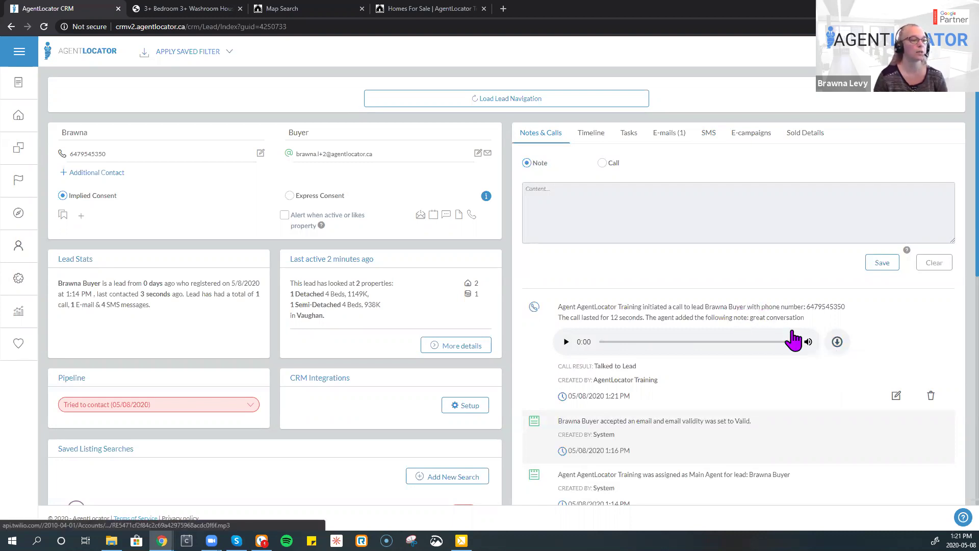
left_click_drag(806, 318, 744, 317)
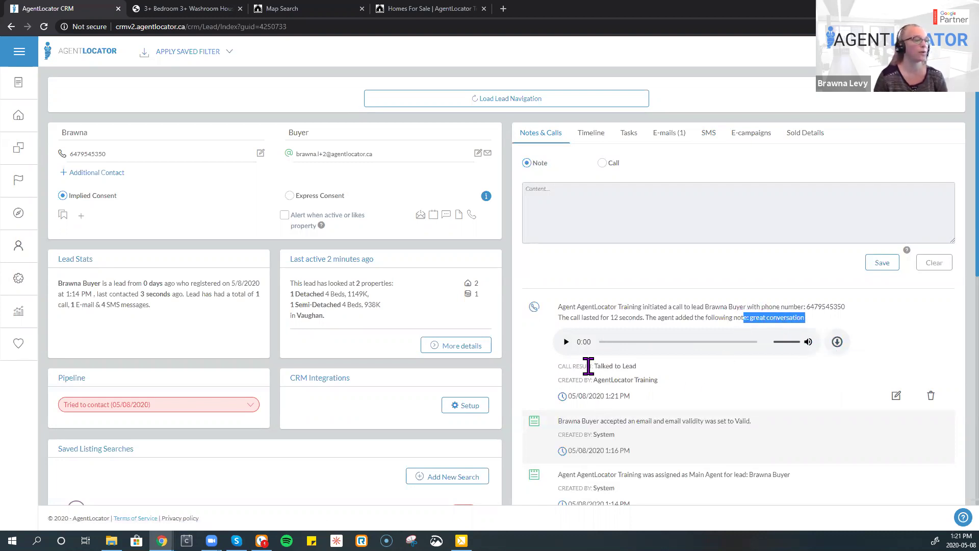
left_click_drag(589, 399, 573, 396)
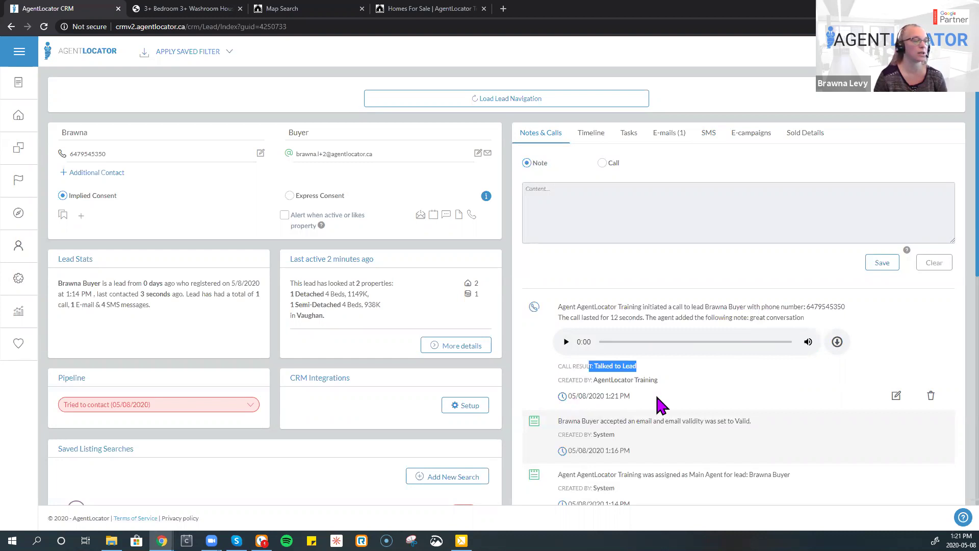
left_click_drag(673, 408, 571, 396)
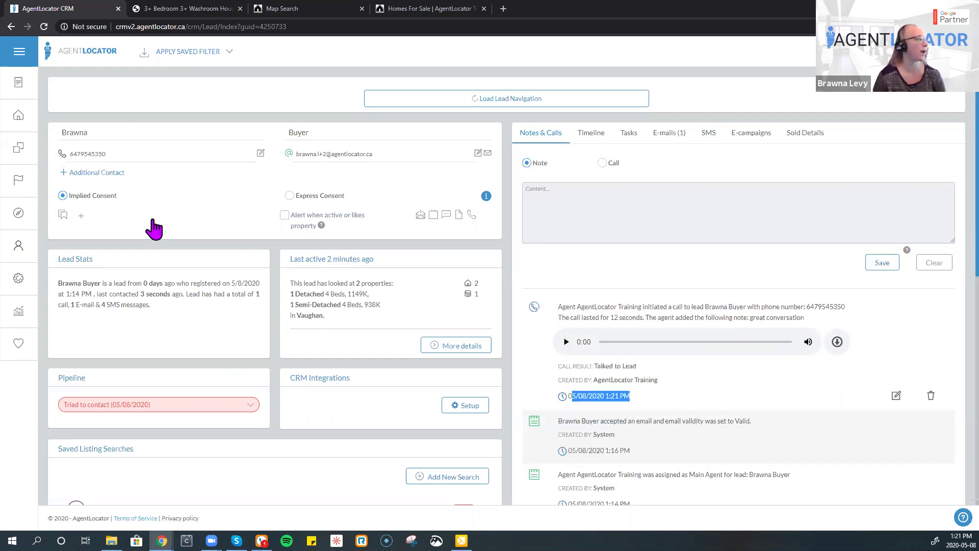
left_click(43, 27)
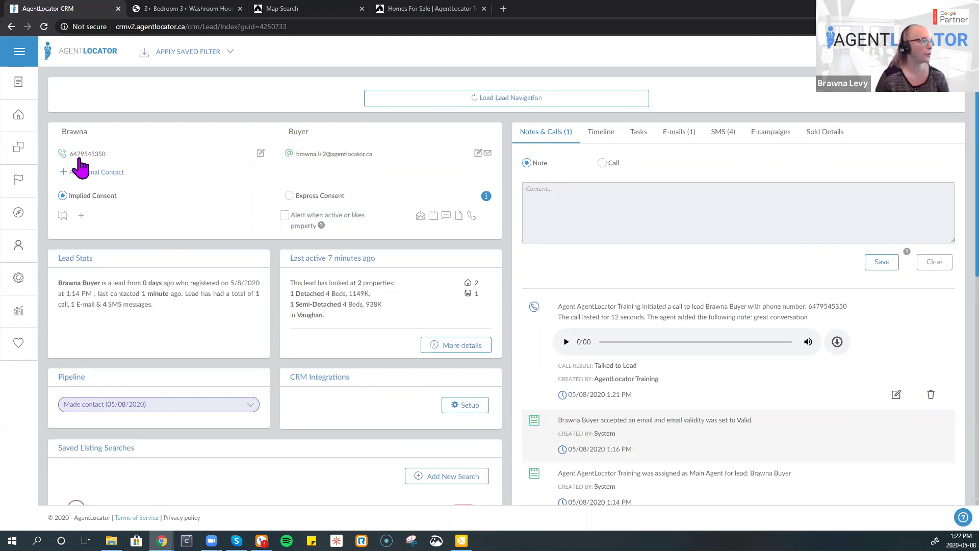
mouse_move(63, 156)
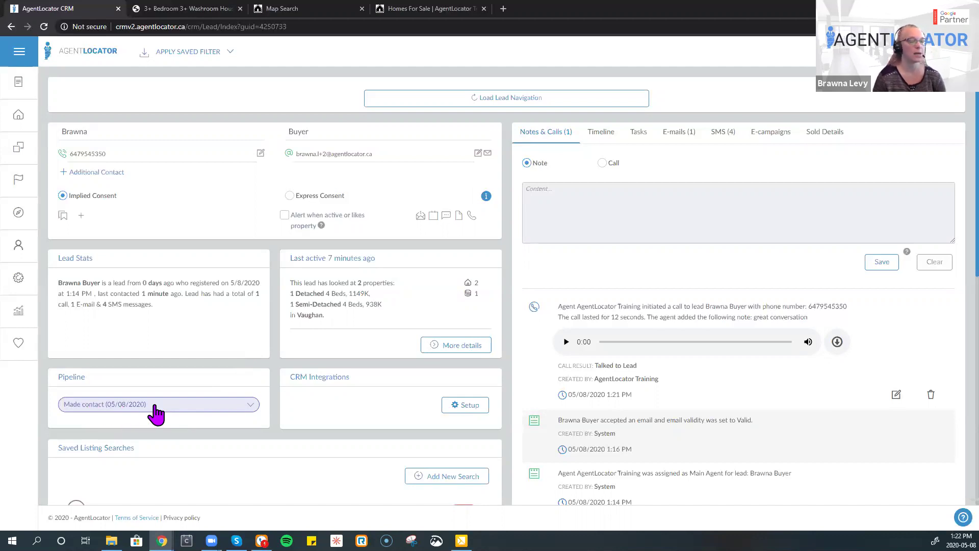
- Look over the Call entry form's result list and calendar, then revert to a plain note
left_click(603, 163)
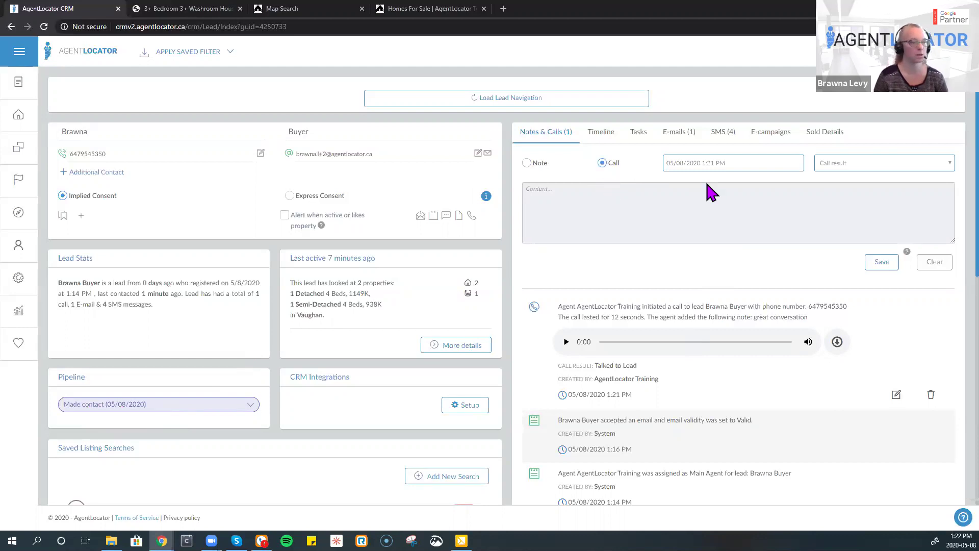
left_click(840, 164)
left_click(782, 166)
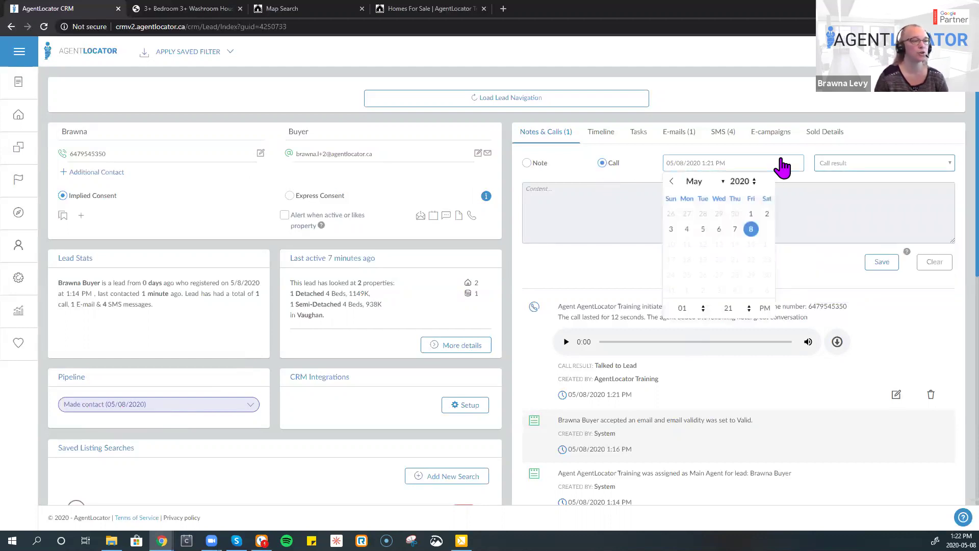
left_click(862, 164)
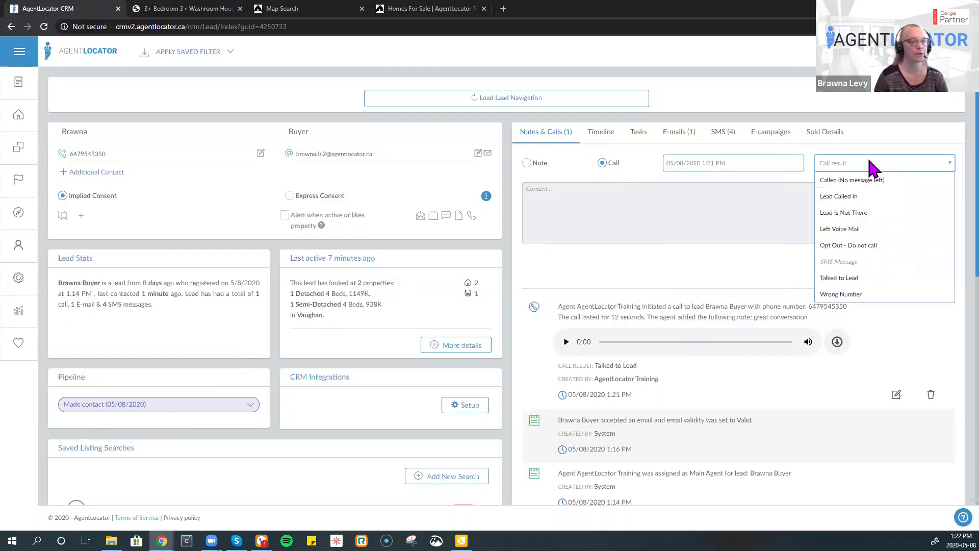
left_click(623, 218)
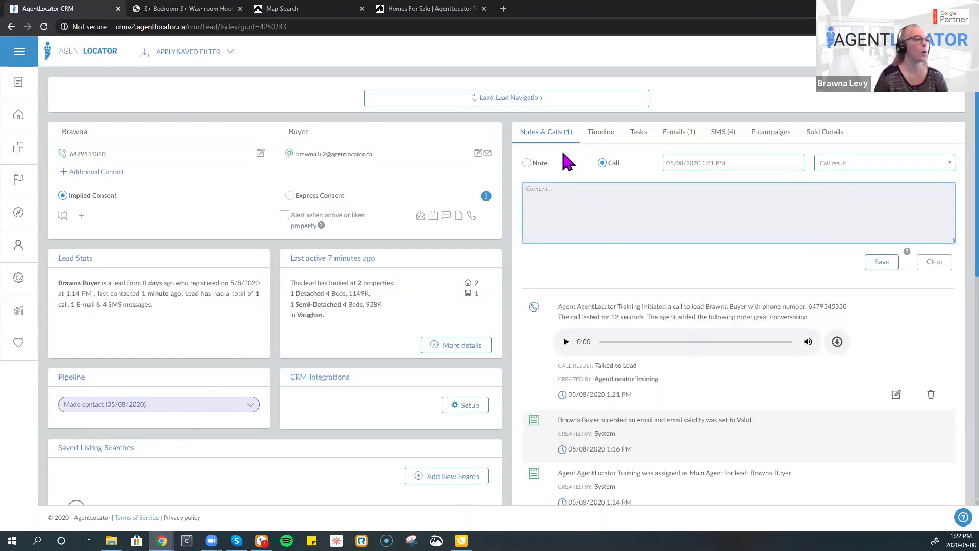
left_click(525, 165)
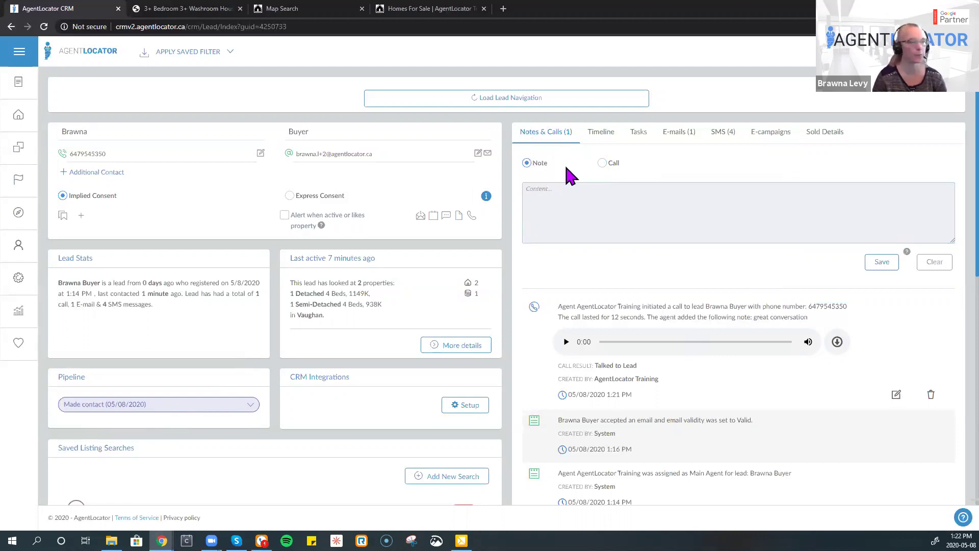
- Switch the entry to a Call and set its date to April 15, 2020
left_click(601, 163)
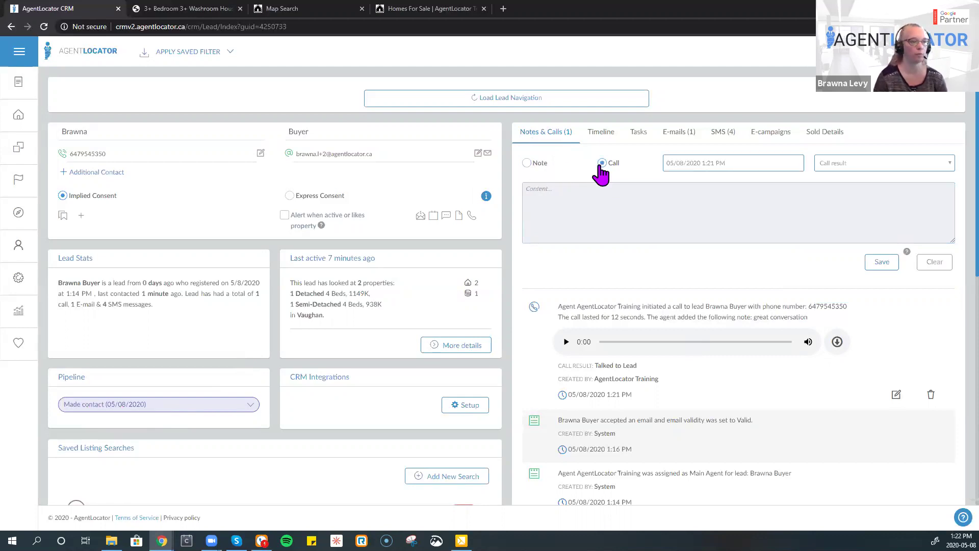
left_click(717, 164)
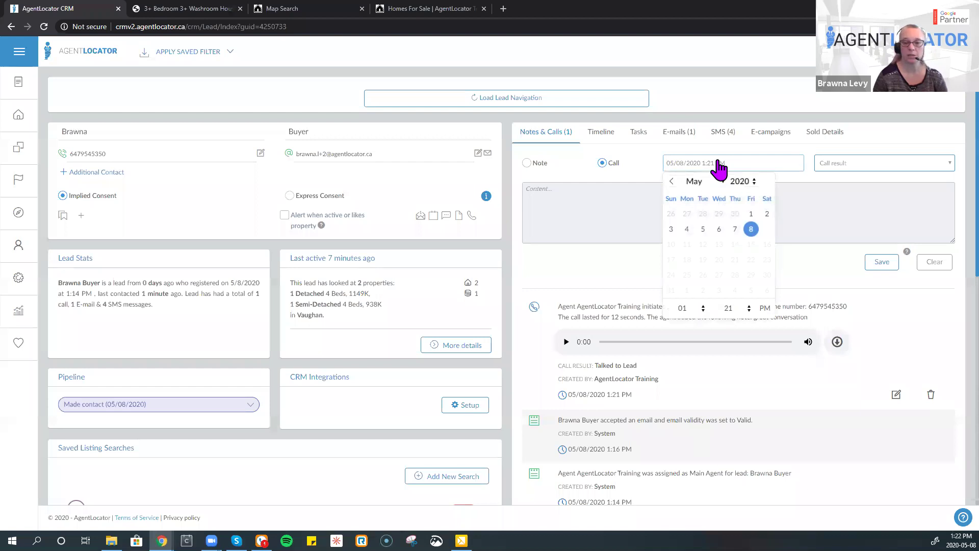
left_click(671, 181)
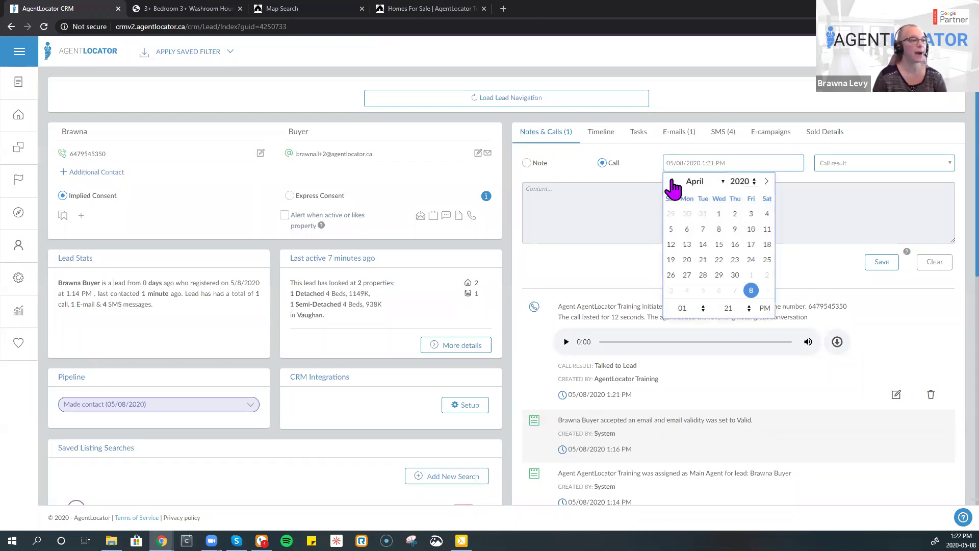
left_click(719, 245)
left_click(831, 217)
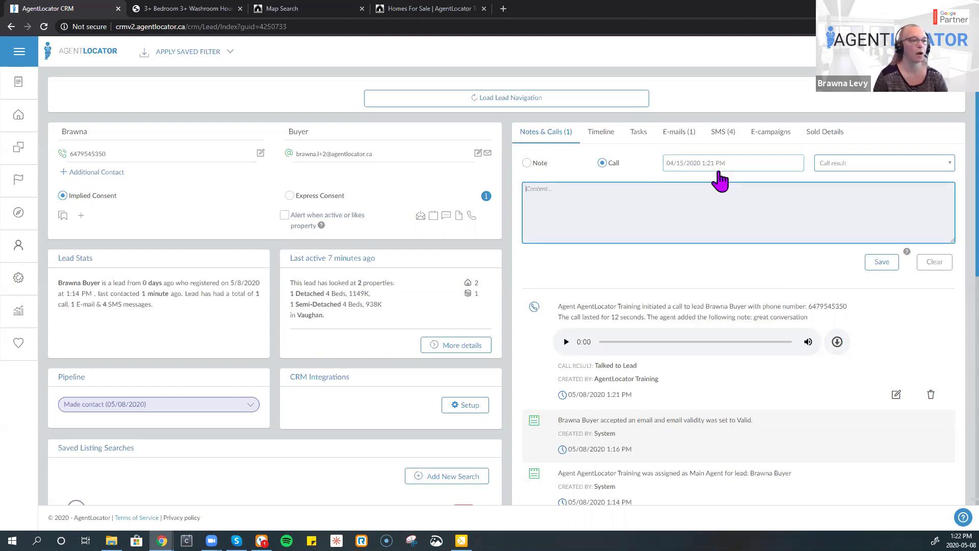
- Set the call result to Left Voice Mail, add filler note text, and save the call
left_click(867, 168)
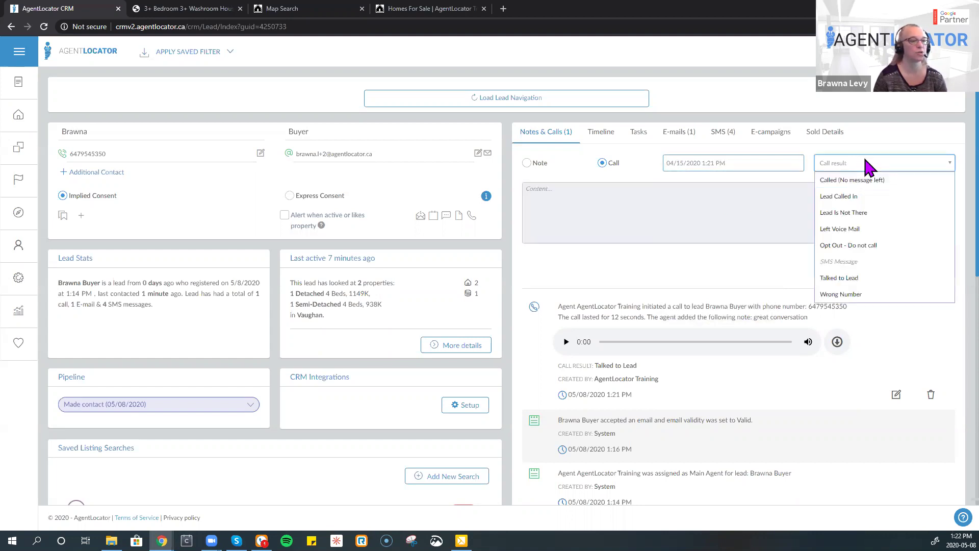
left_click(848, 226)
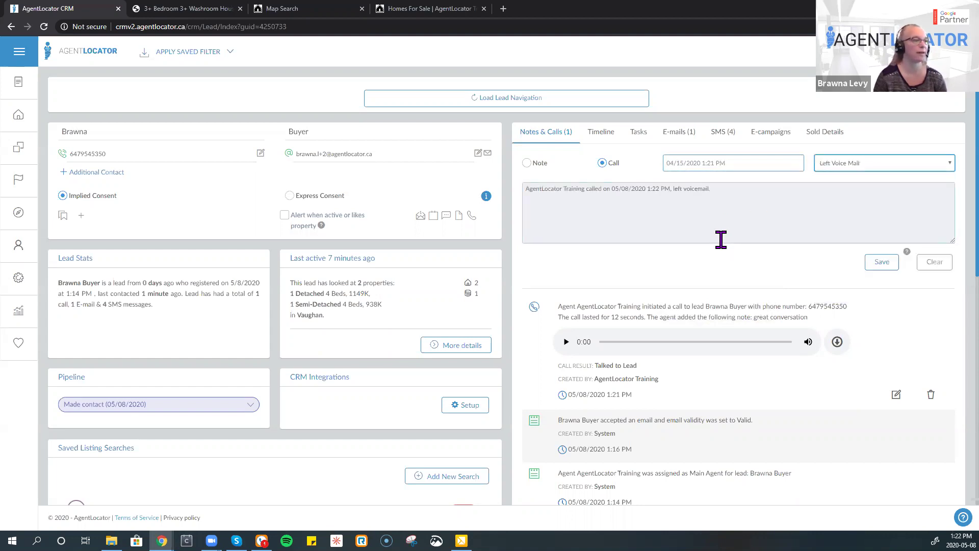
left_click(753, 204)
type(";safj;sofjsa;flja;flksjaf;lfkdj")
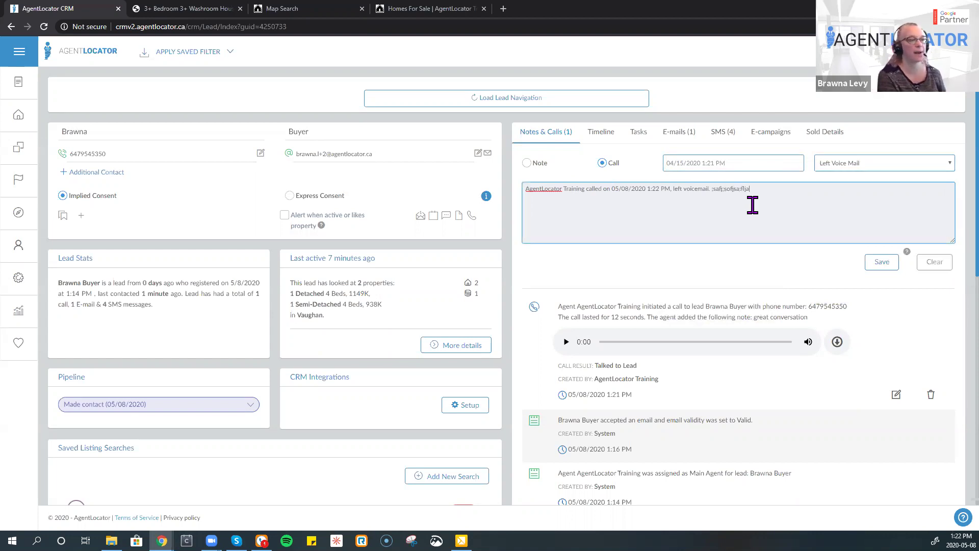
left_click(876, 263)
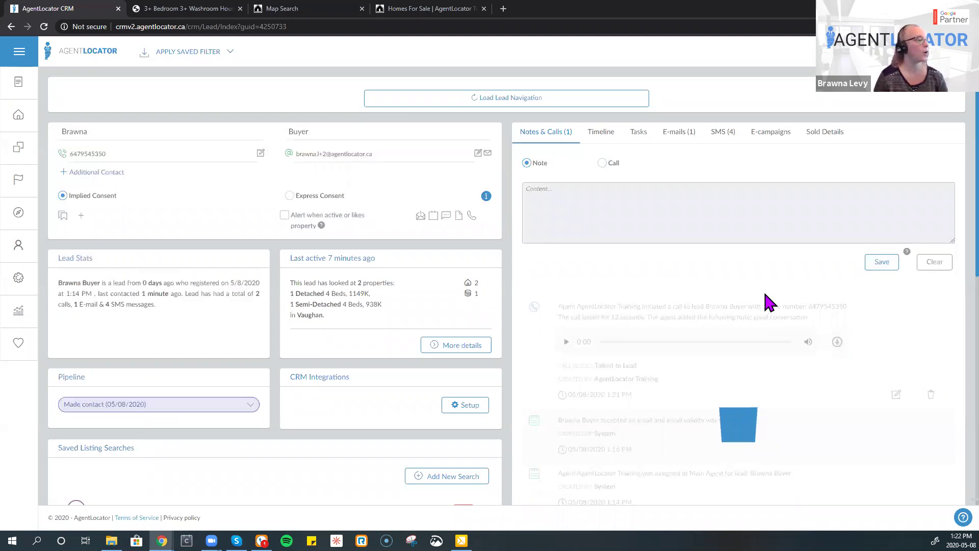
scroll(771, 304, "down", 3)
scroll(771, 301, "down", 2)
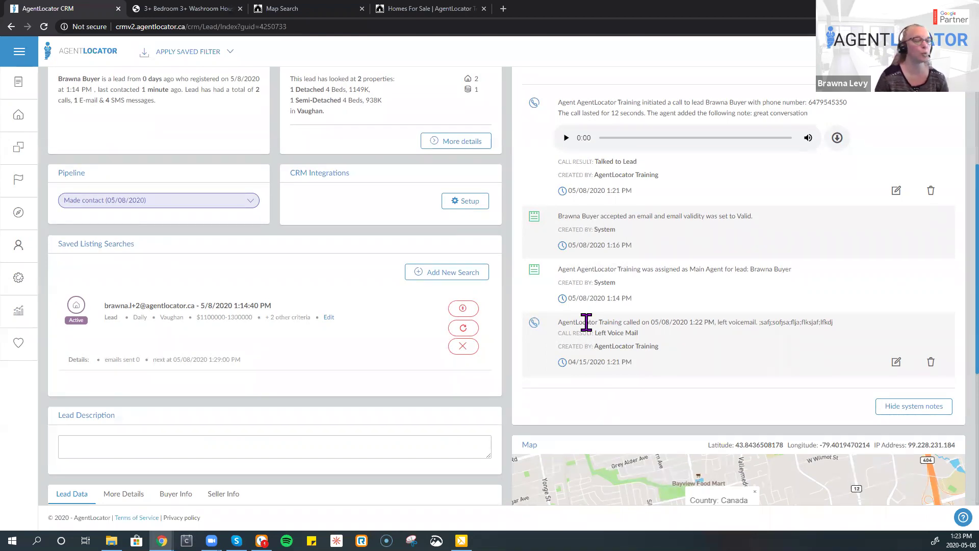
scroll(587, 322, "up", 4)
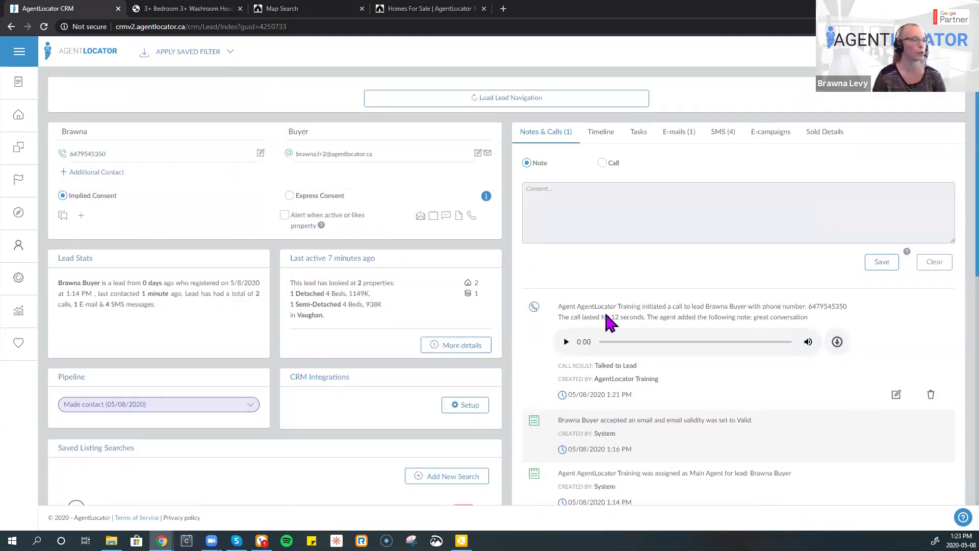
scroll(612, 322, "down", 2)
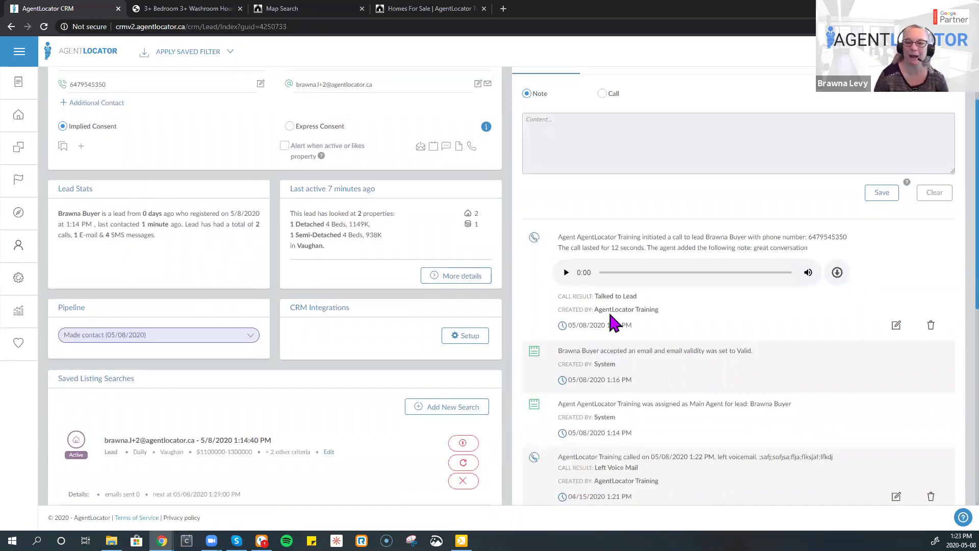
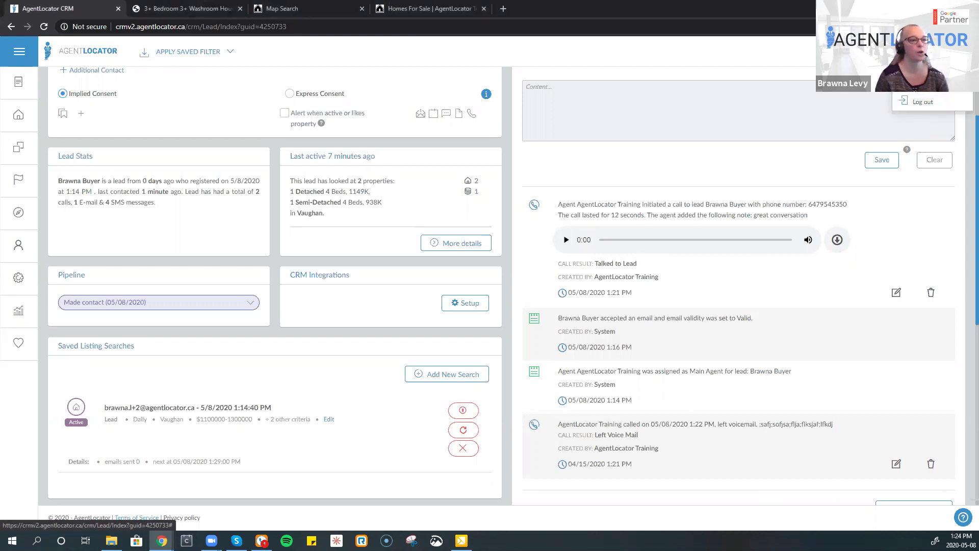
- Open the User Preferences settings page from the account menu at the top right
left_click(918, 84)
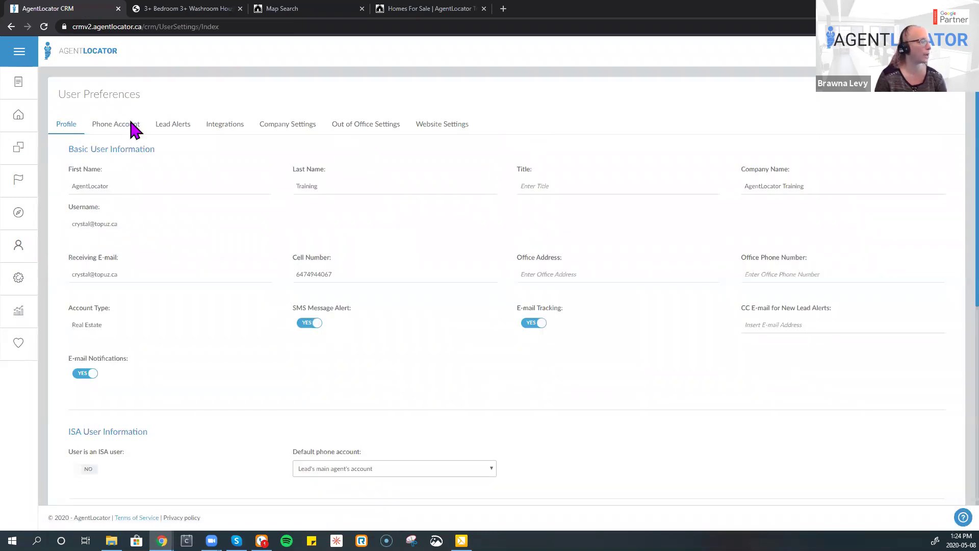
- Review the Phone Account SMS and Twilio settings, then return to the Leads list
left_click(131, 124)
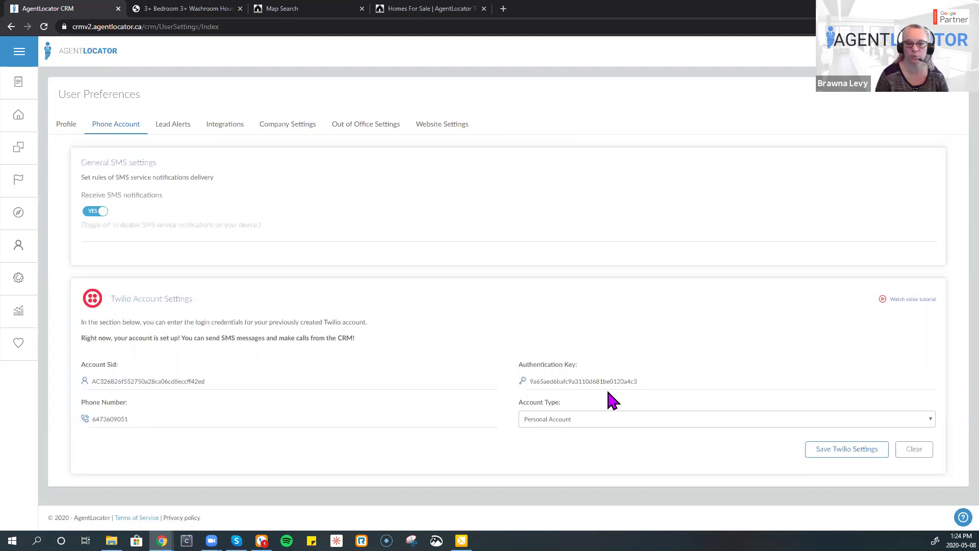
left_click(19, 122)
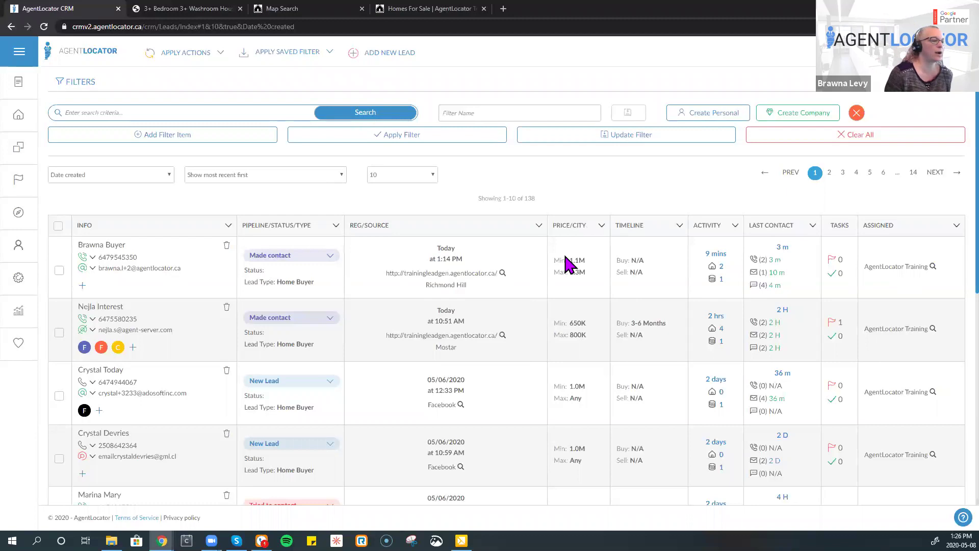
- Open the first lead's record and scroll through its call history, pipeline stage and saved searches
left_click(115, 246)
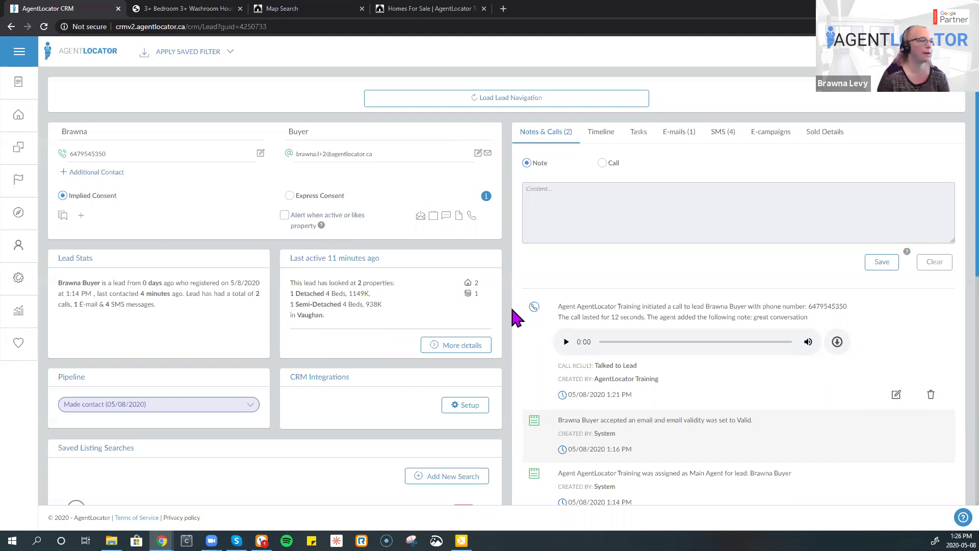
scroll(623, 320, "down", 4)
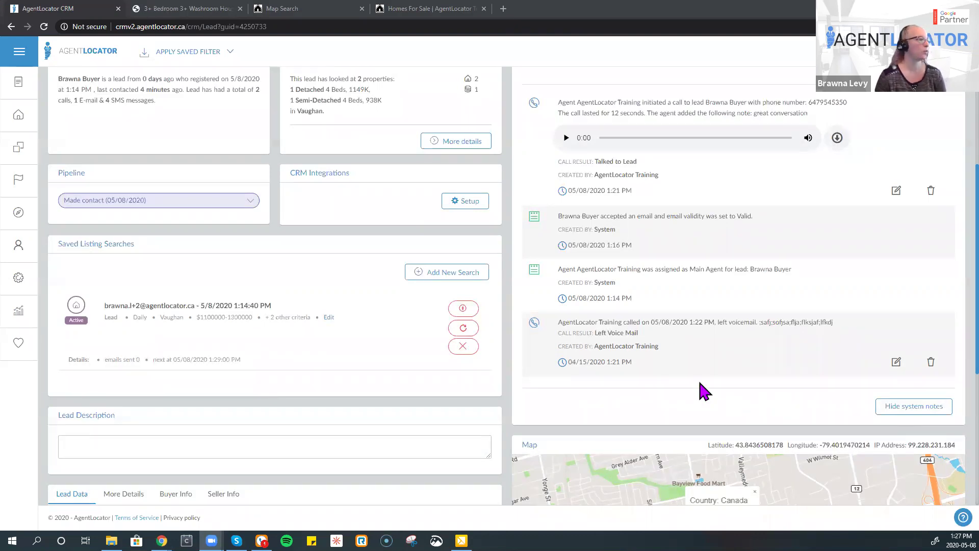
scroll(701, 390, "up", 2)
scroll(704, 392, "up", 3)
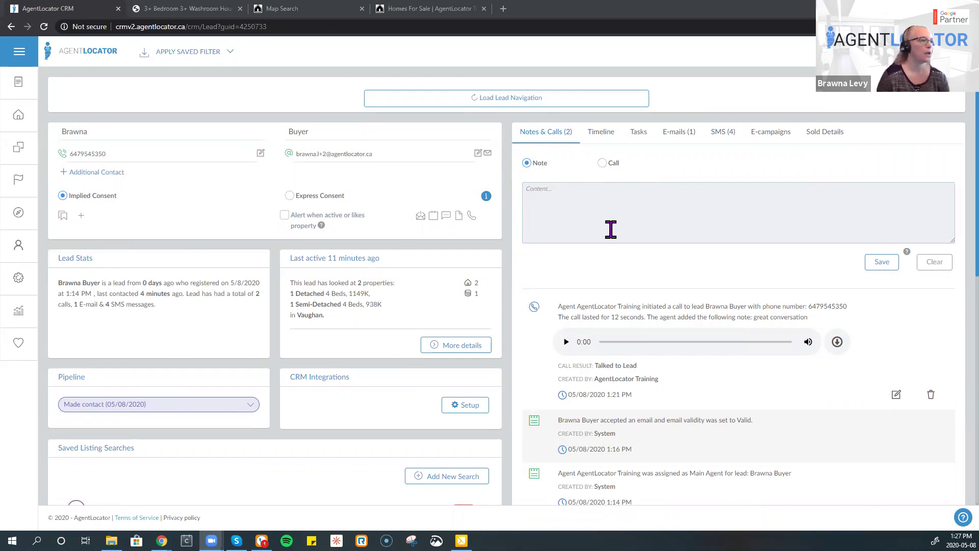
scroll(336, 276, "down", 3)
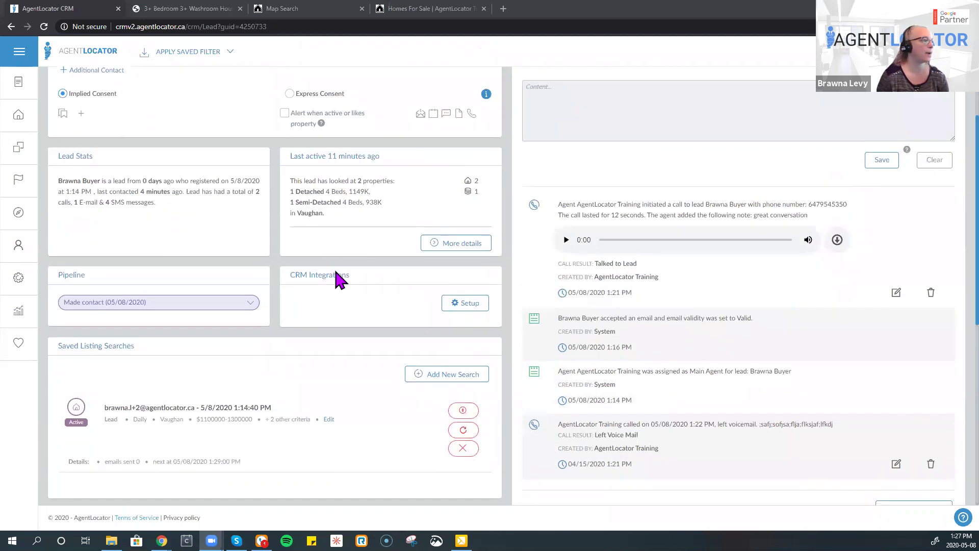
scroll(338, 275, "up", 3)
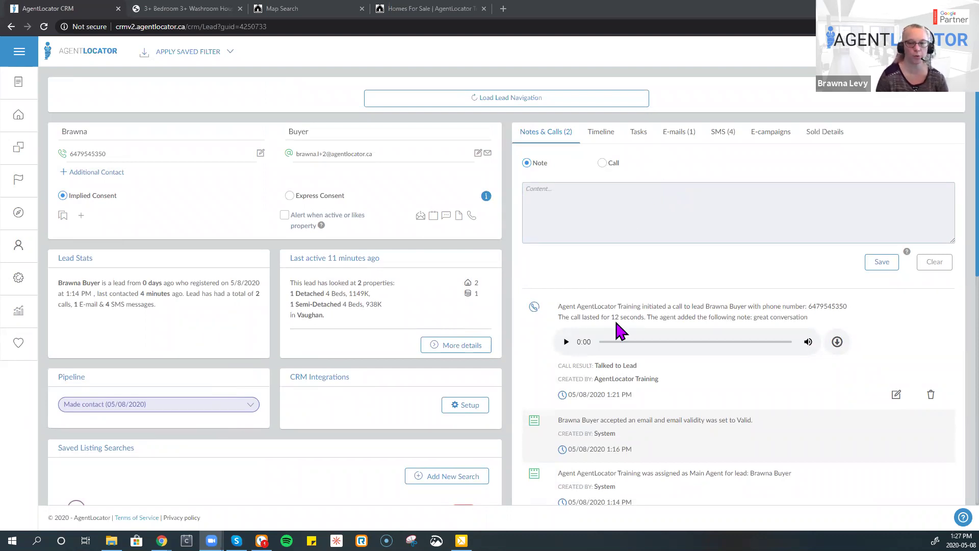
- Make the new entry a call with the result Left Voice Mail
left_click(602, 164)
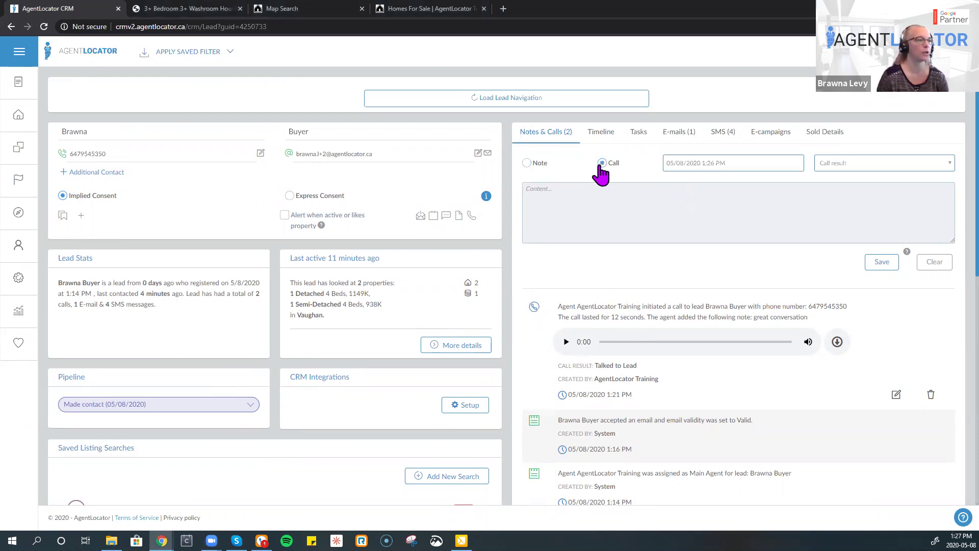
left_click(859, 164)
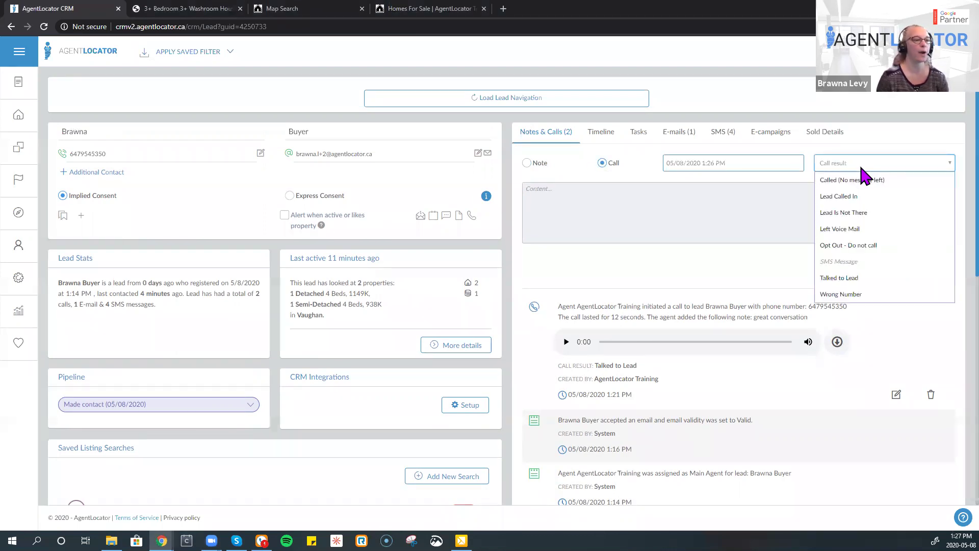
left_click(841, 229)
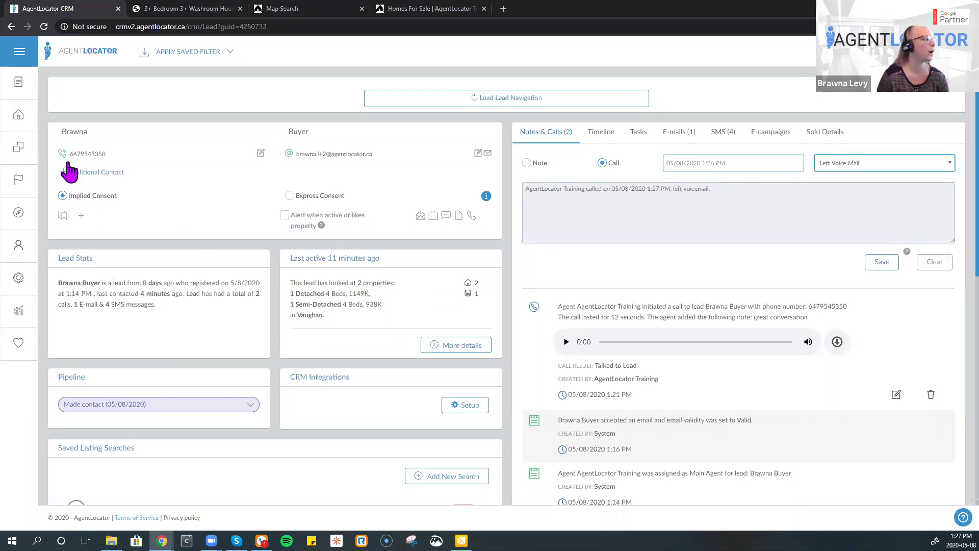
- Switch the lead's pipeline stage to Tried to contact, then back to Made contact
mouse_move(63, 162)
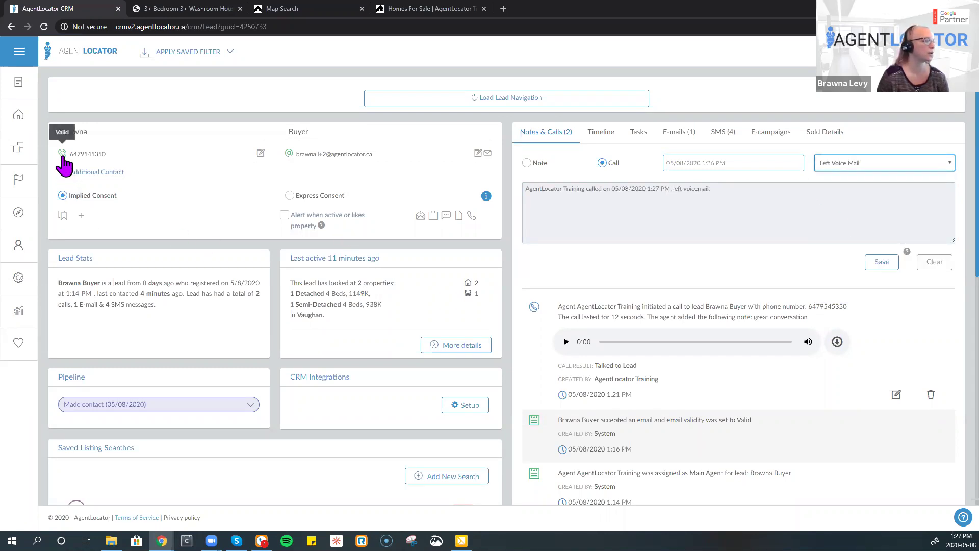
left_click(154, 408)
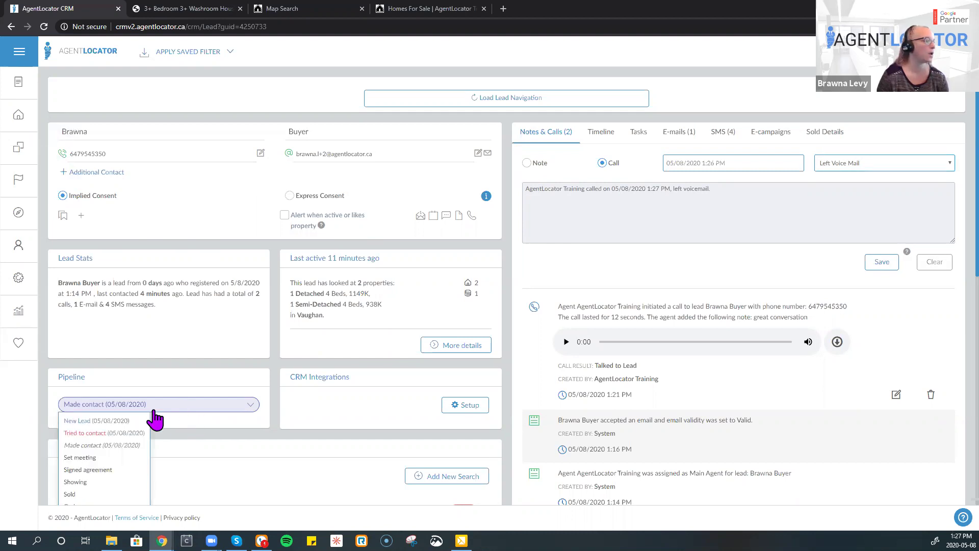
left_click(132, 432)
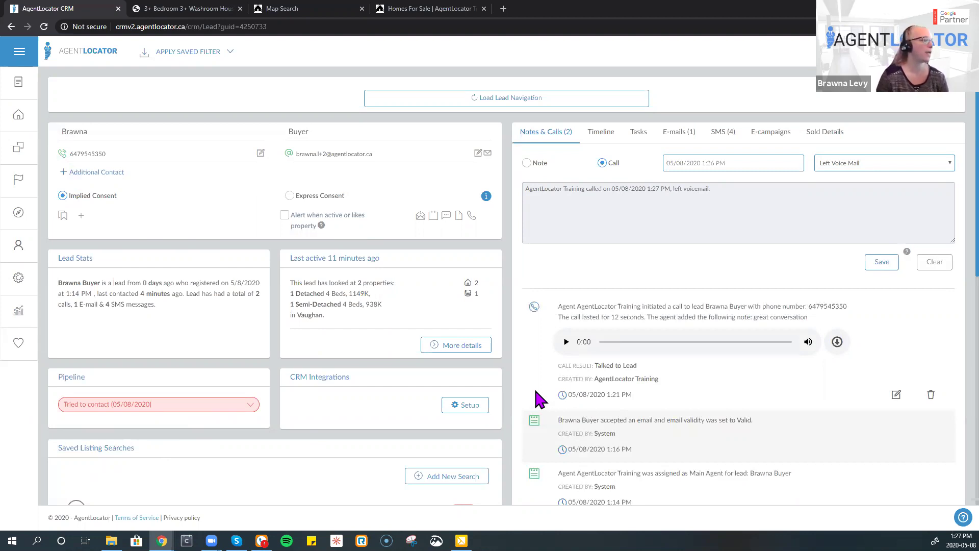
left_click(250, 406)
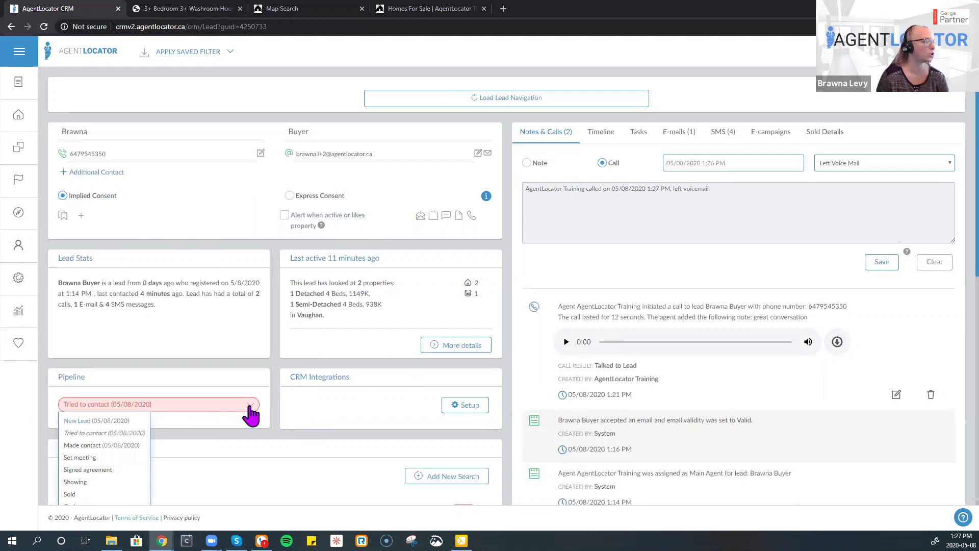
double_click(111, 445)
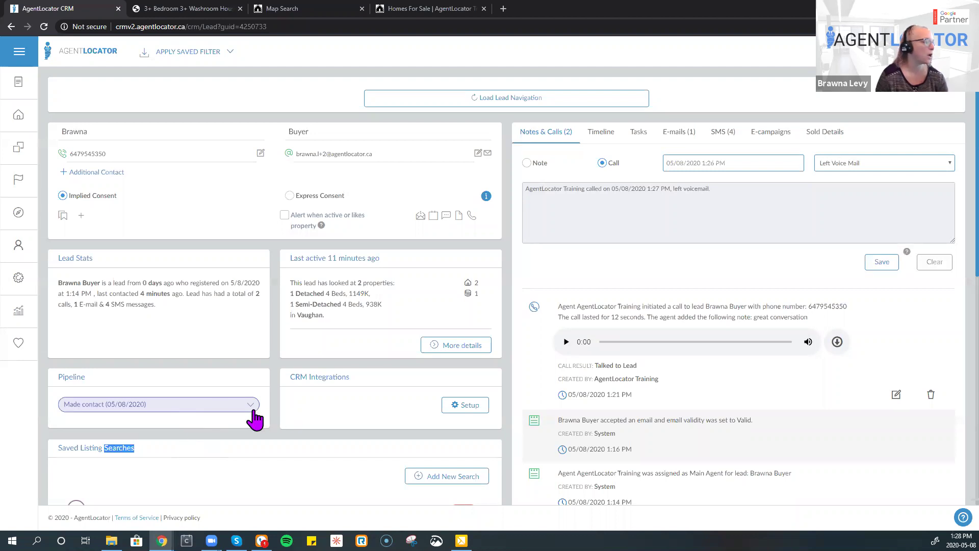
left_click(207, 406)
scroll(161, 445, "down", 2)
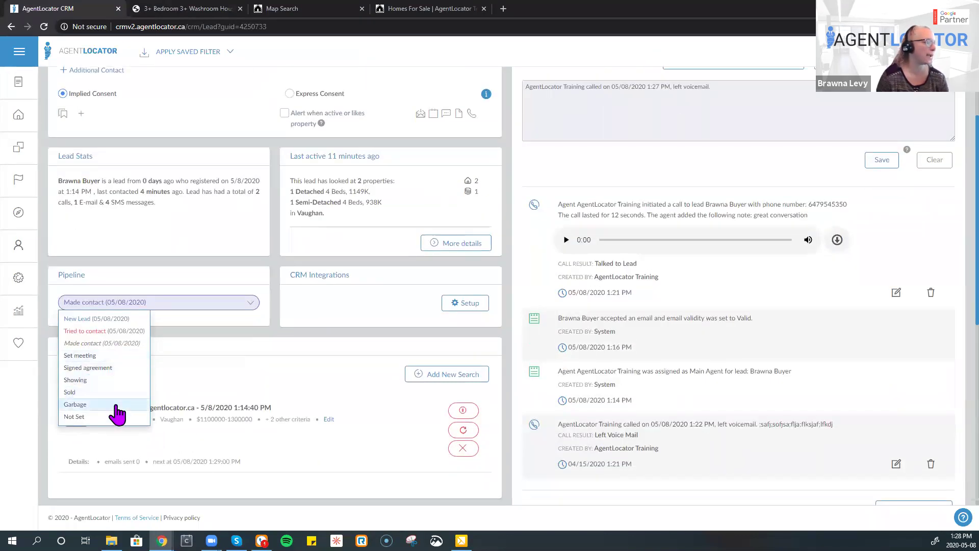
left_click(311, 334)
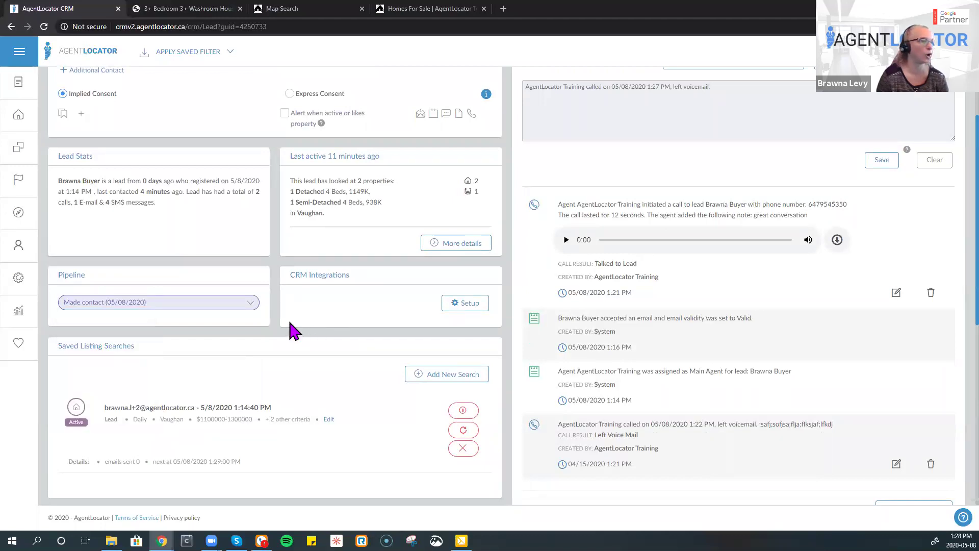
scroll(356, 323, "up", 2)
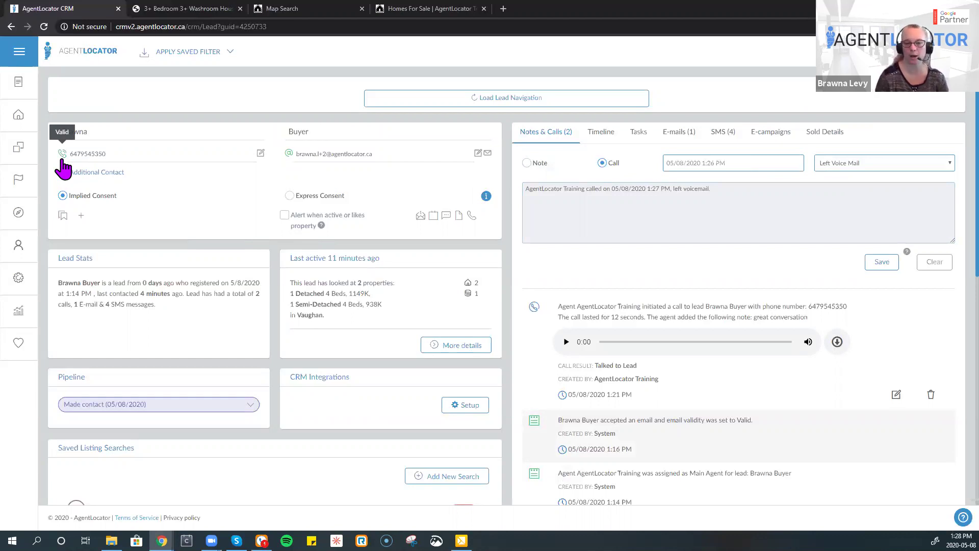
- Save a call with result Opt Out - Do not call and note text 'asfsdfsd'
left_click(853, 165)
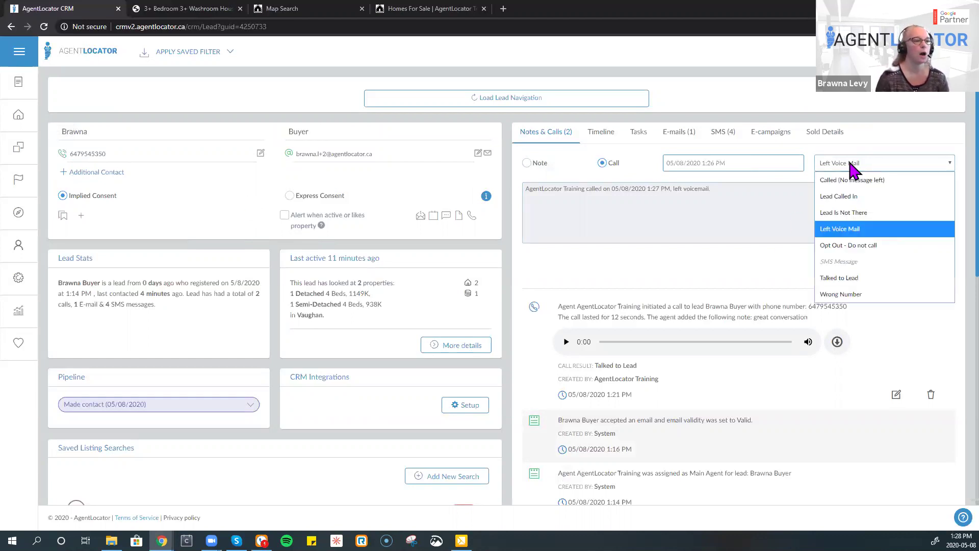
left_click(869, 245)
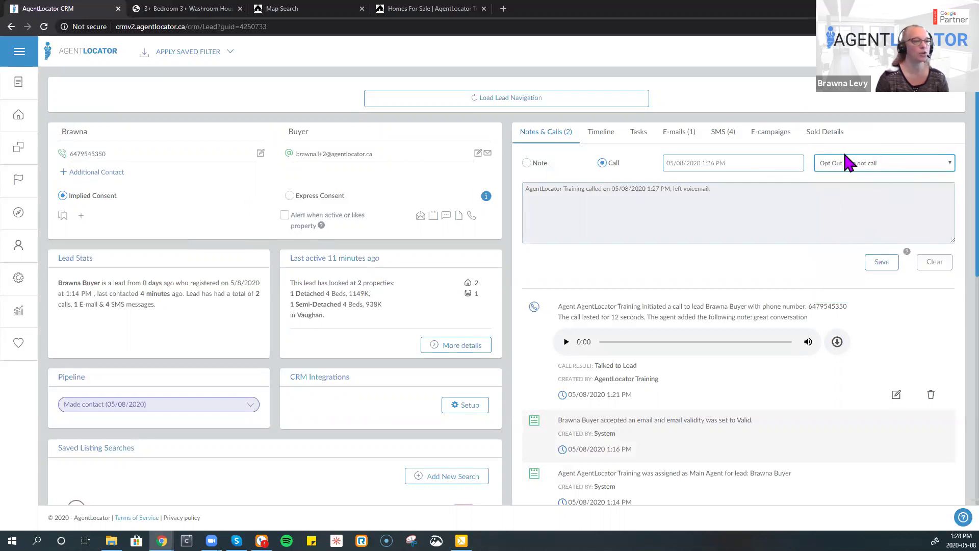
left_click(792, 190)
type("asfsdfsd")
left_click(886, 265)
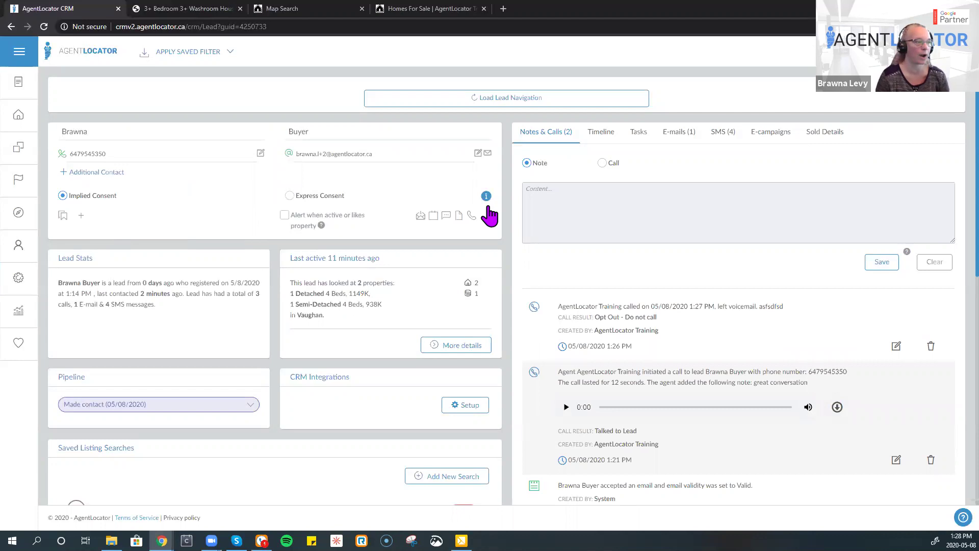
- Log and save a call with the result Wrong Number
left_click(602, 163)
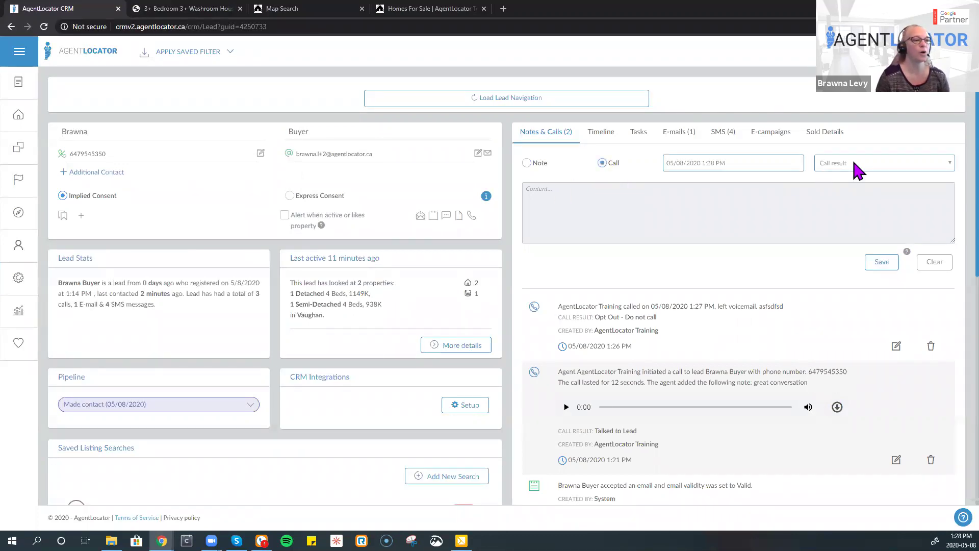
left_click(853, 163)
left_click(843, 295)
left_click(881, 262)
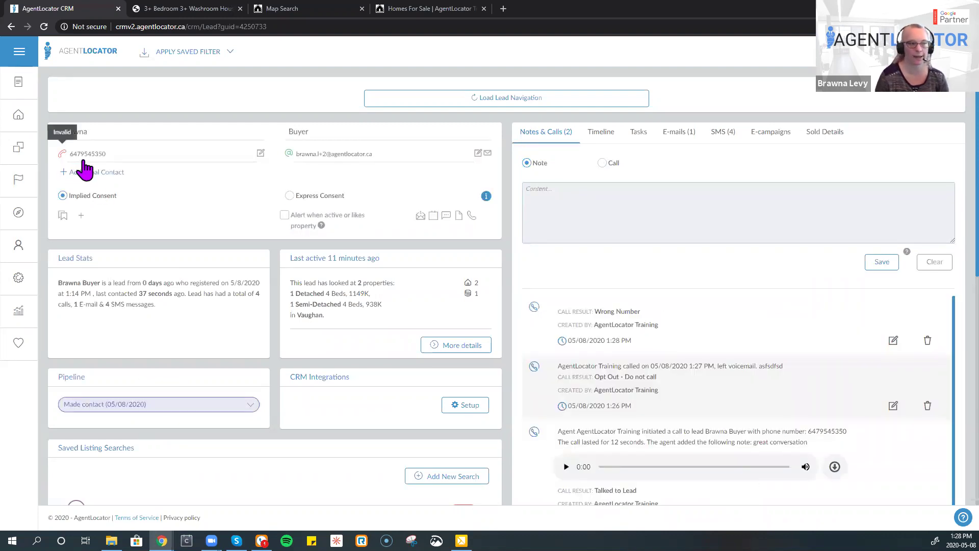
- Log and save a call with the result Lead Called In
left_click(602, 163)
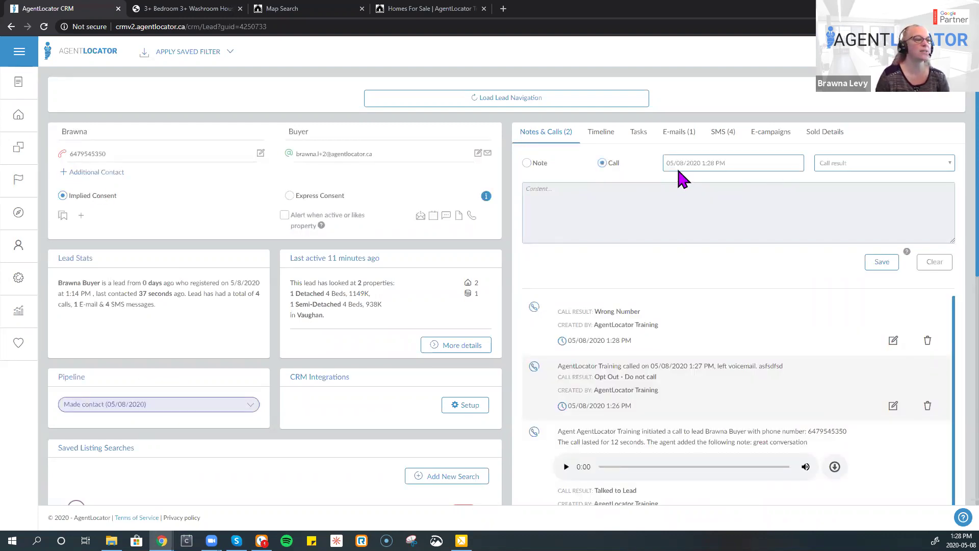
left_click(859, 162)
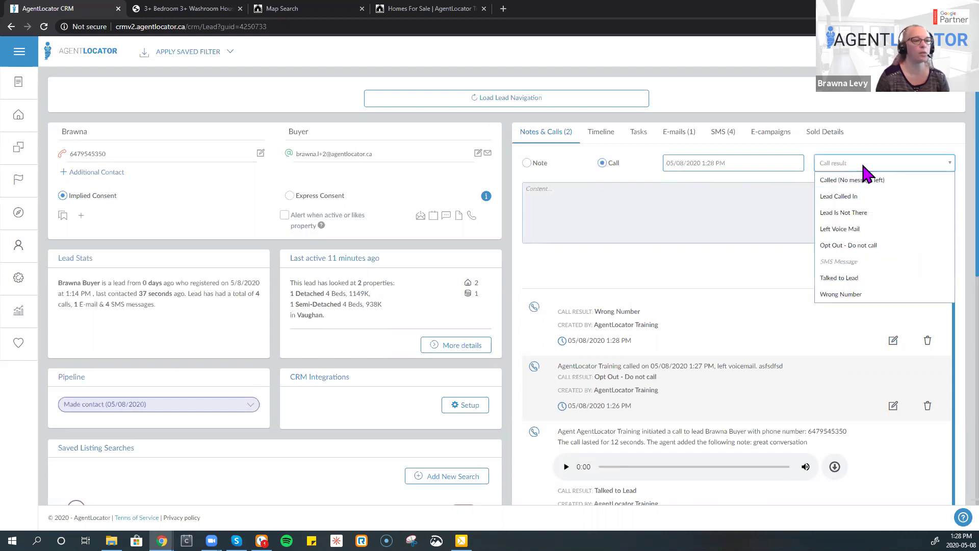
left_click(854, 211)
left_click(882, 262)
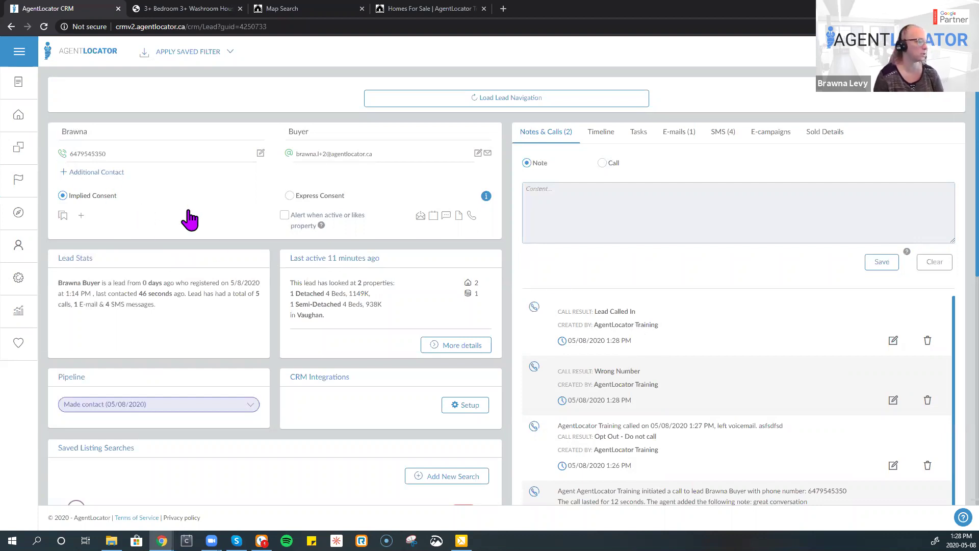
- Close the Last 5 Viewed Properties popup, check Property Searches, and go to the Homes For Sale tab
scroll(244, 240, "down", 2)
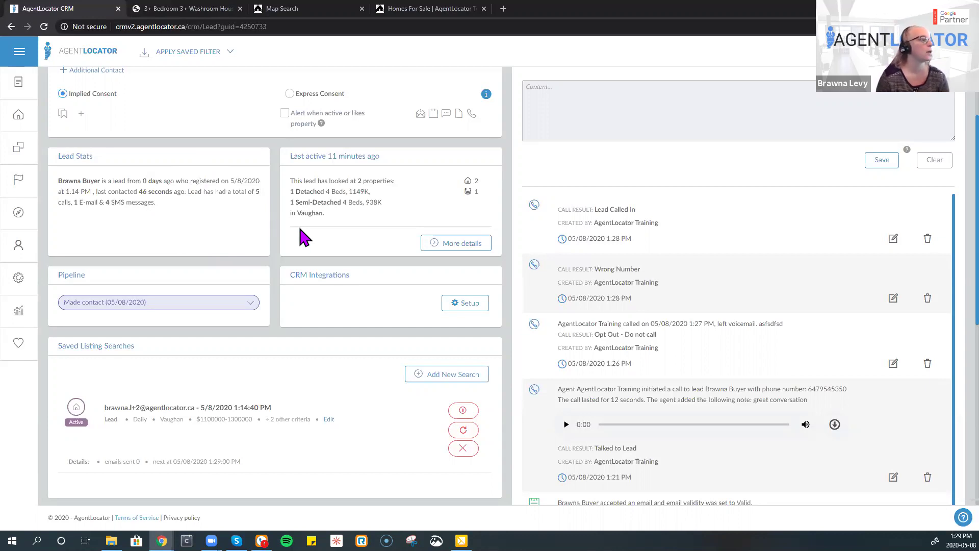
left_click_drag(289, 162, 395, 167)
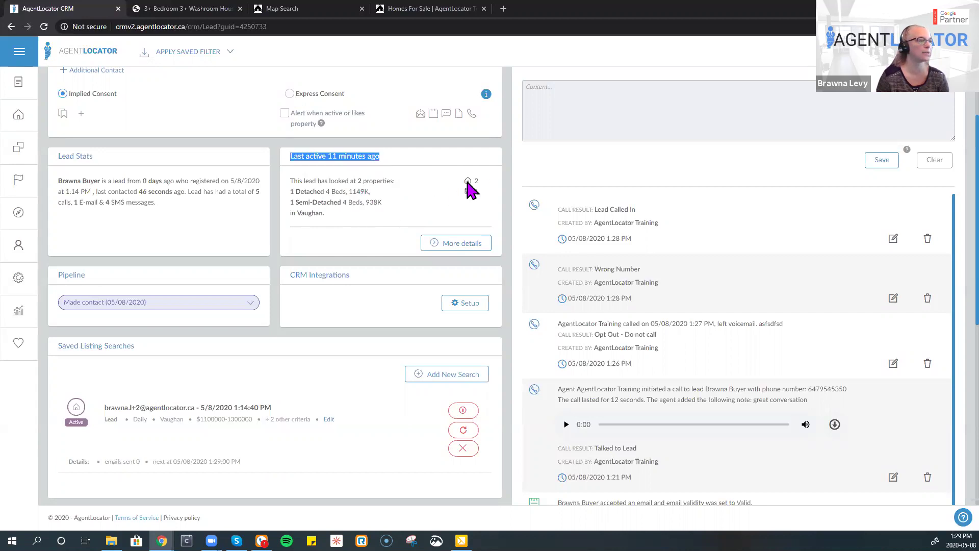
mouse_move(472, 179)
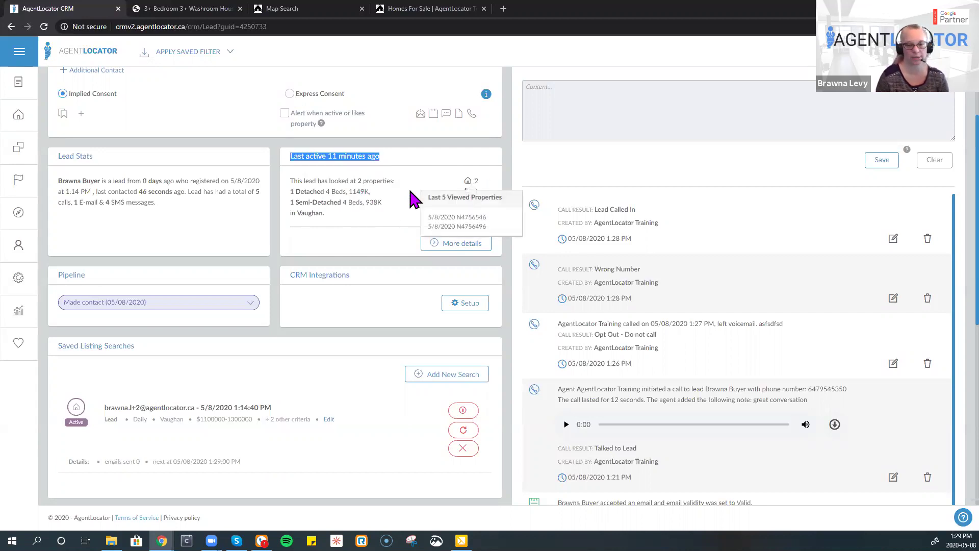
left_click(449, 250)
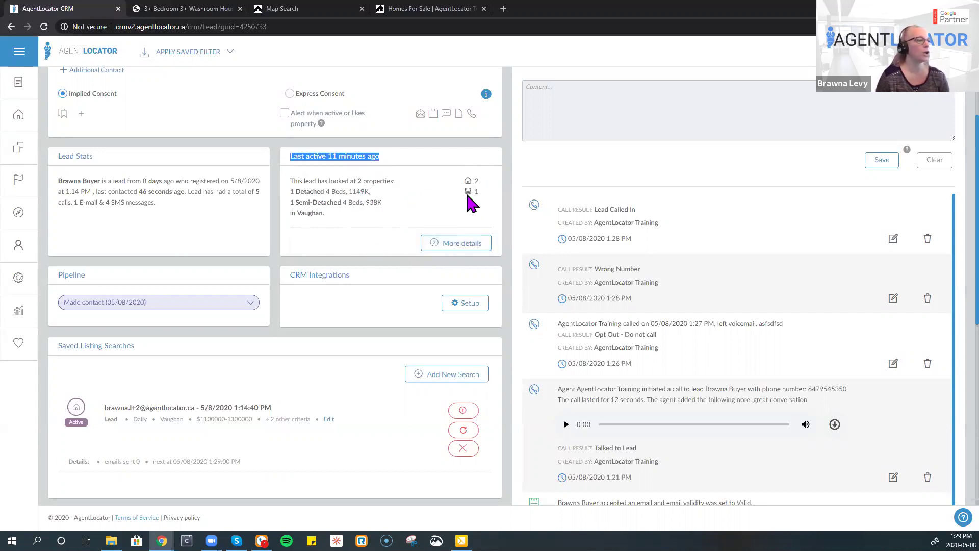
mouse_move(467, 195)
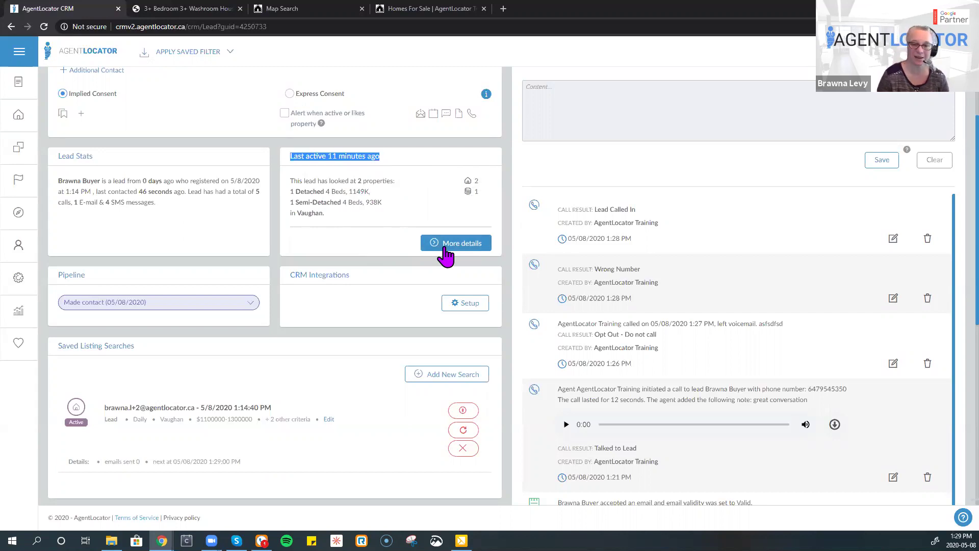
scroll(445, 255, "up", 2)
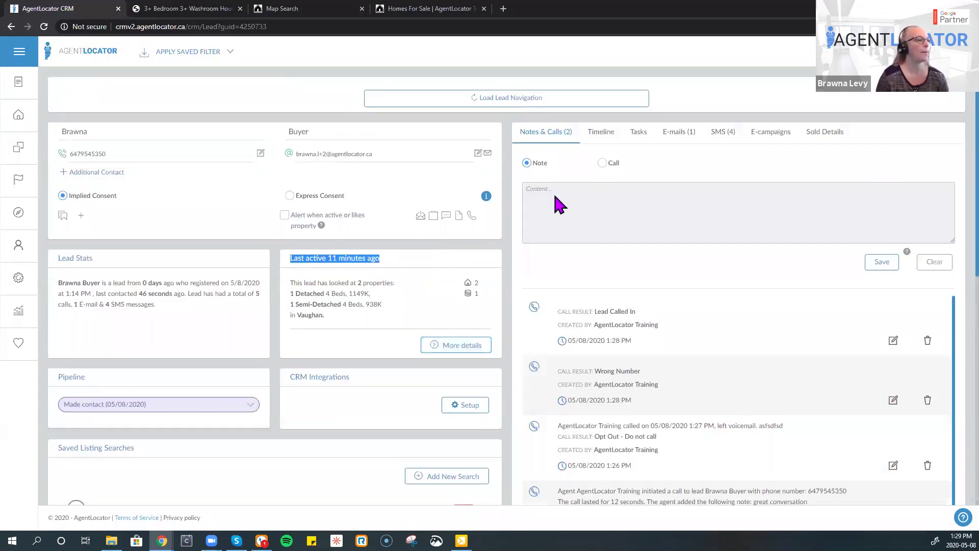
left_click(425, 9)
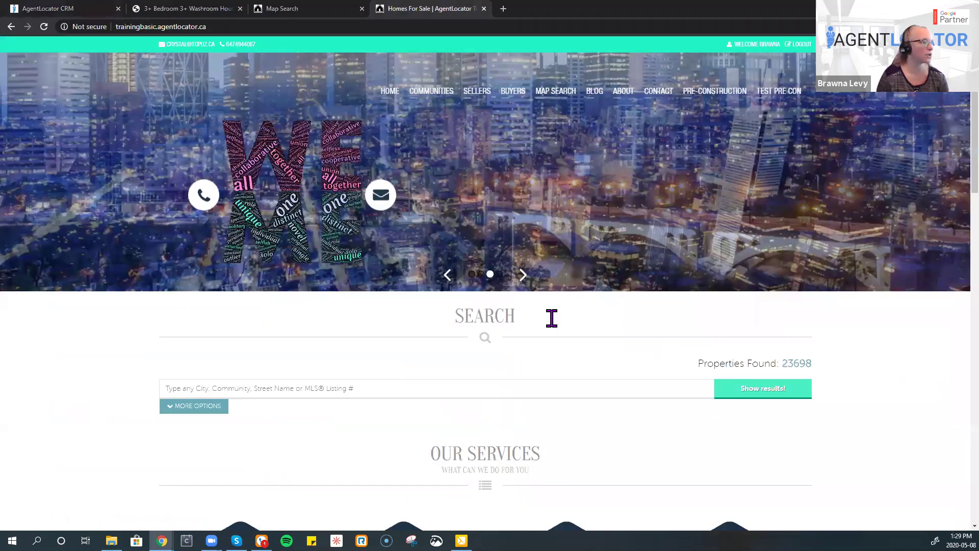
- Run an empty listing search and accept the terms of use
scroll(231, 295, "down", 2)
left_click(238, 292)
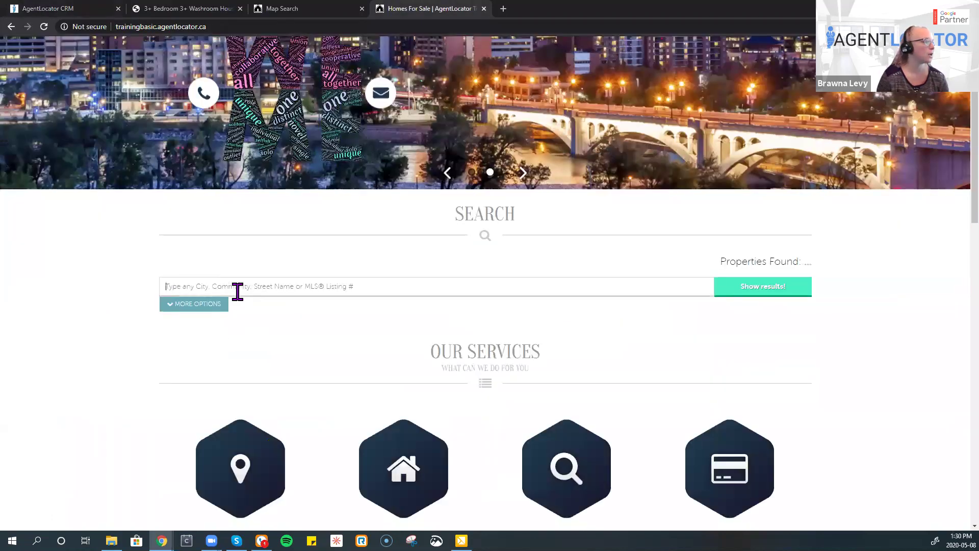
left_click(739, 293)
key("Return")
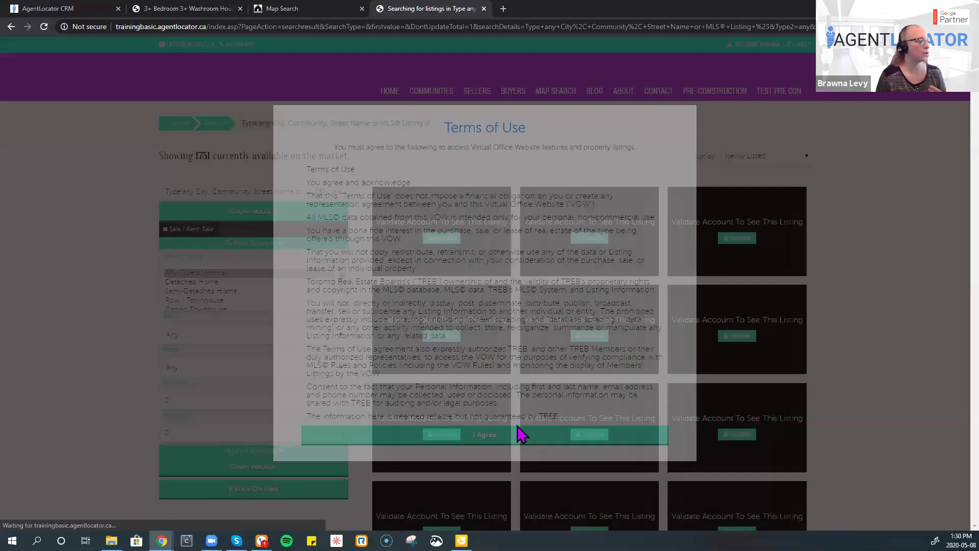
left_click(516, 435)
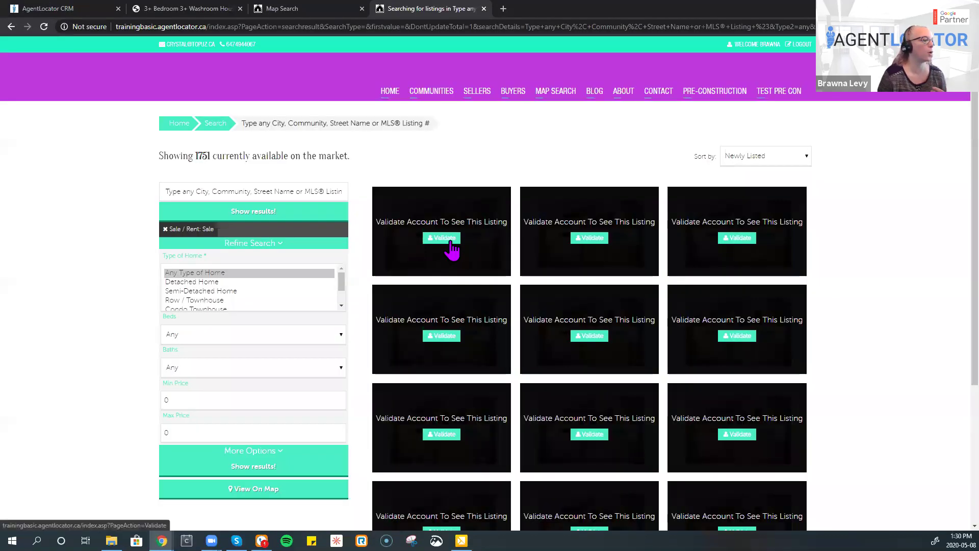
- Try validating the account by SMS with the prefilled phone number, then cancel back
left_click(443, 239)
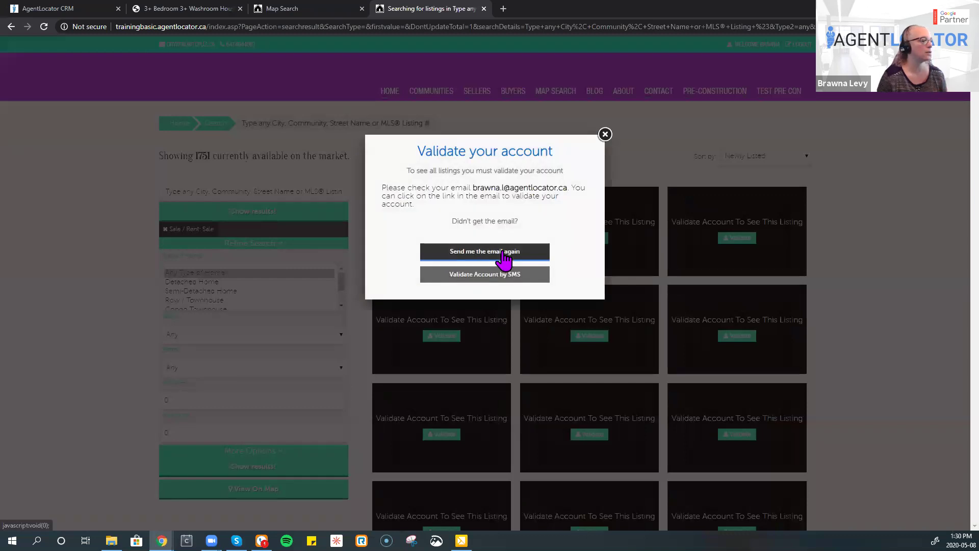
left_click(488, 276)
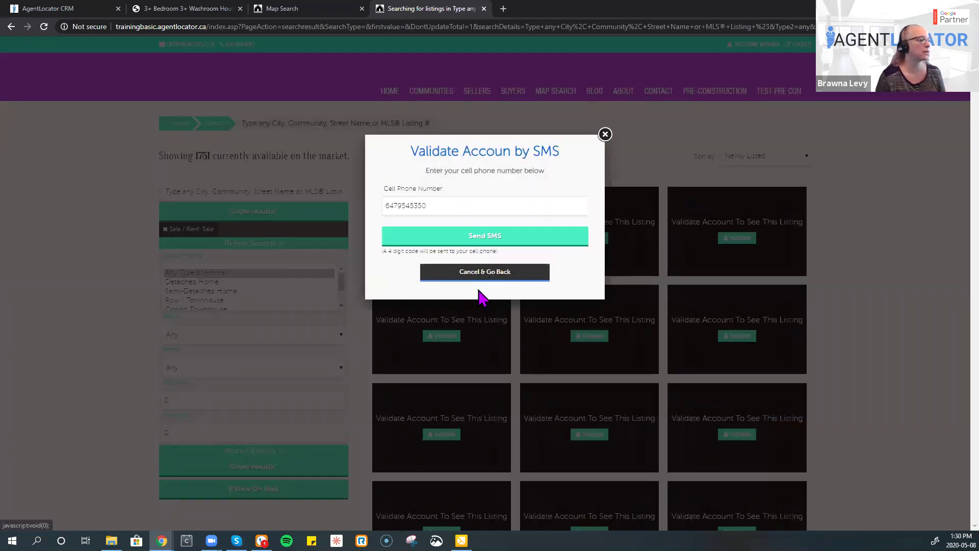
left_click(522, 202)
left_click(510, 237)
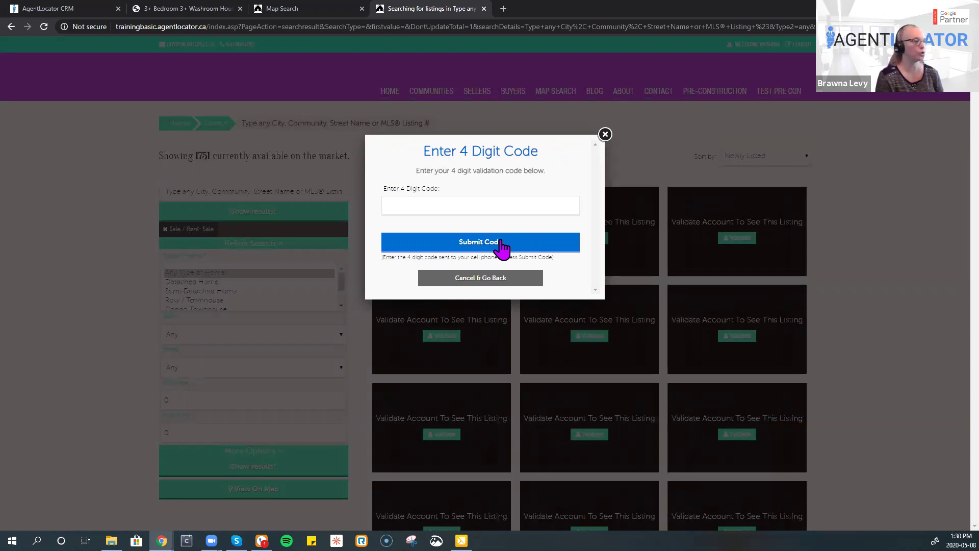
left_click(471, 211)
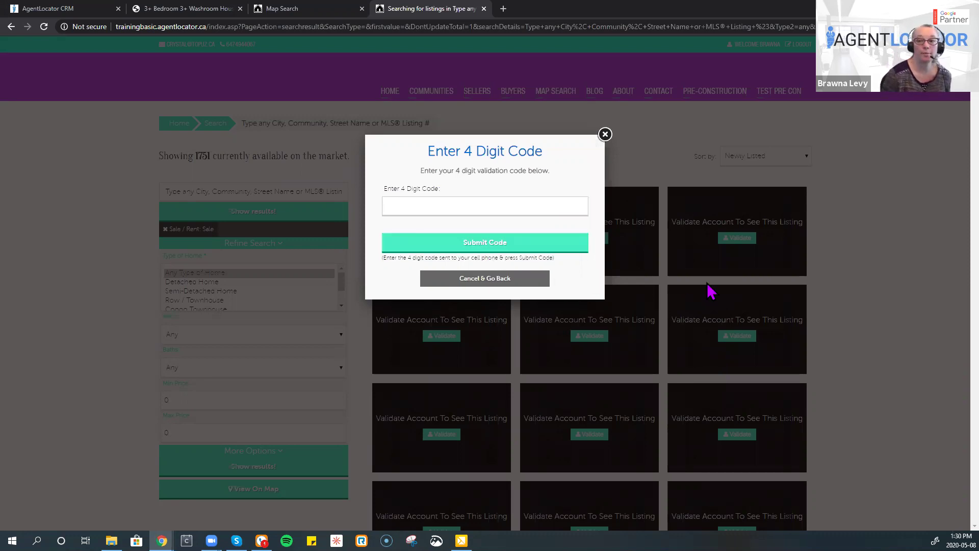
left_click(462, 279)
- Resend the validation email, close the dialog, and log out to the homepage
left_click(485, 254)
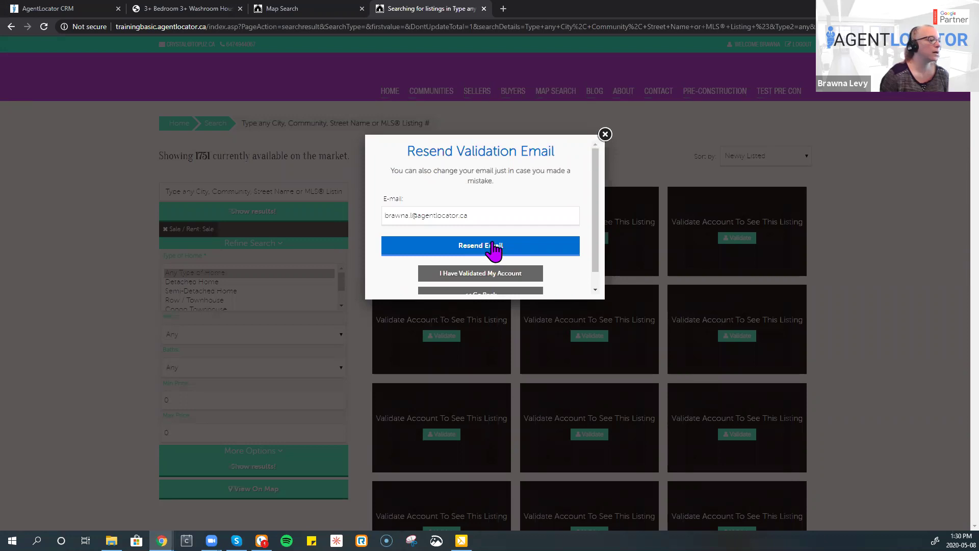
left_click(493, 245)
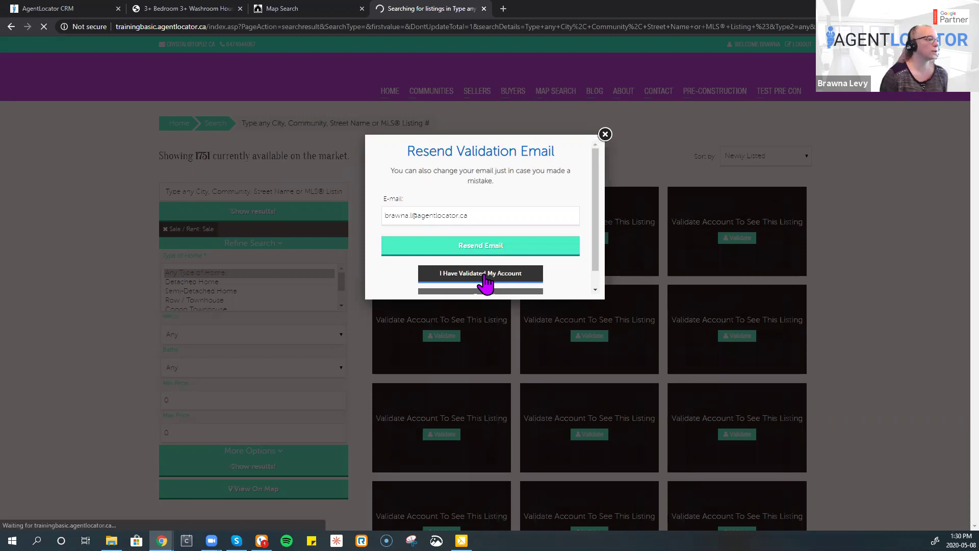
left_click(447, 346)
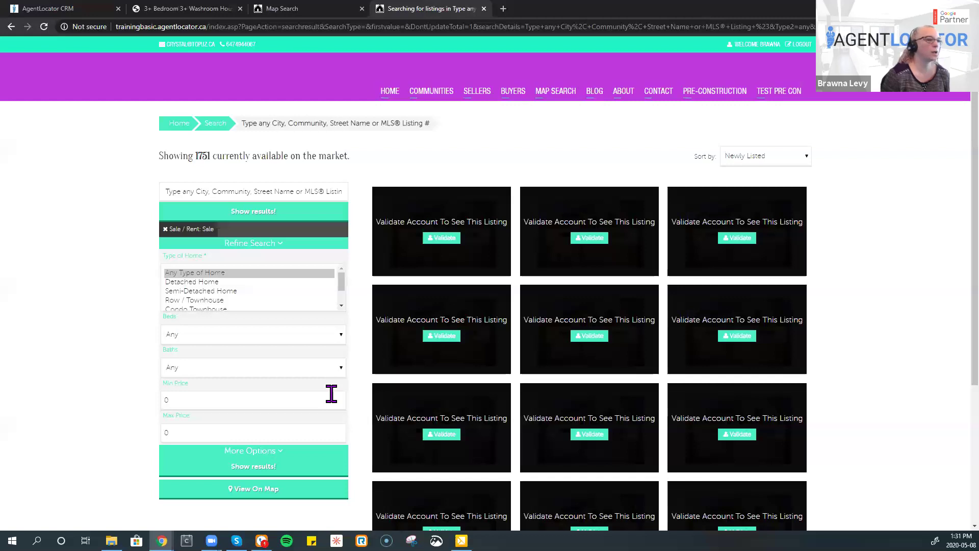
left_click(804, 44)
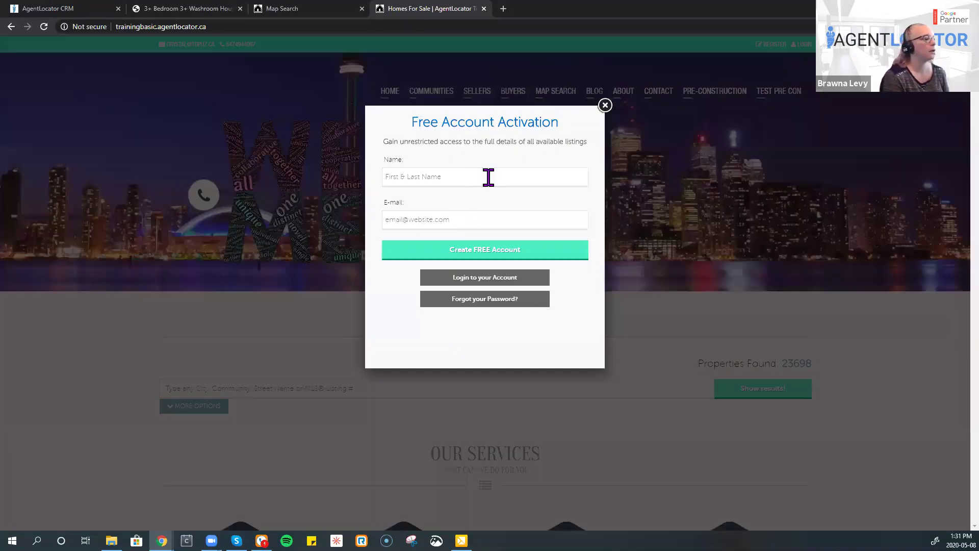
- Fill the Free Account Activation form with a name and e-mail address and submit it
left_click(489, 177)
type("A")
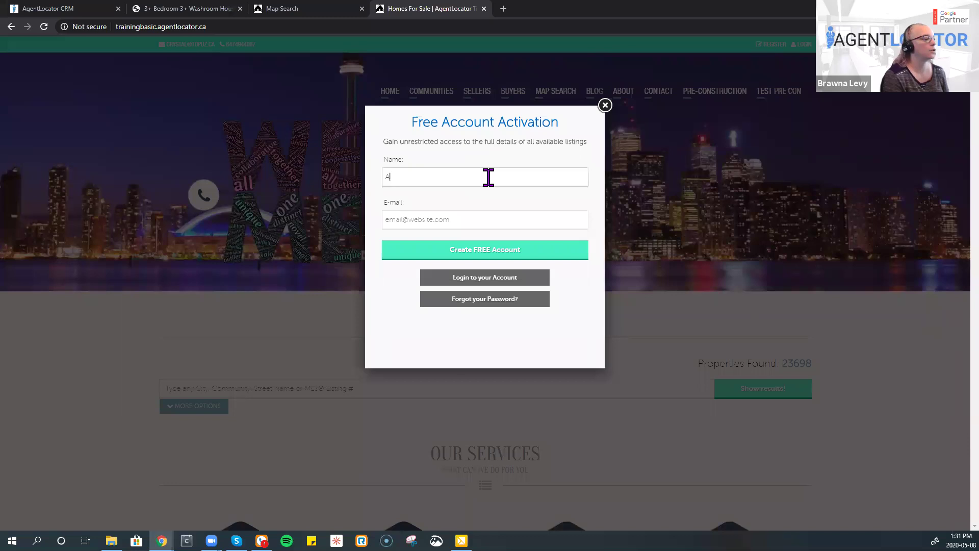
type("gent")
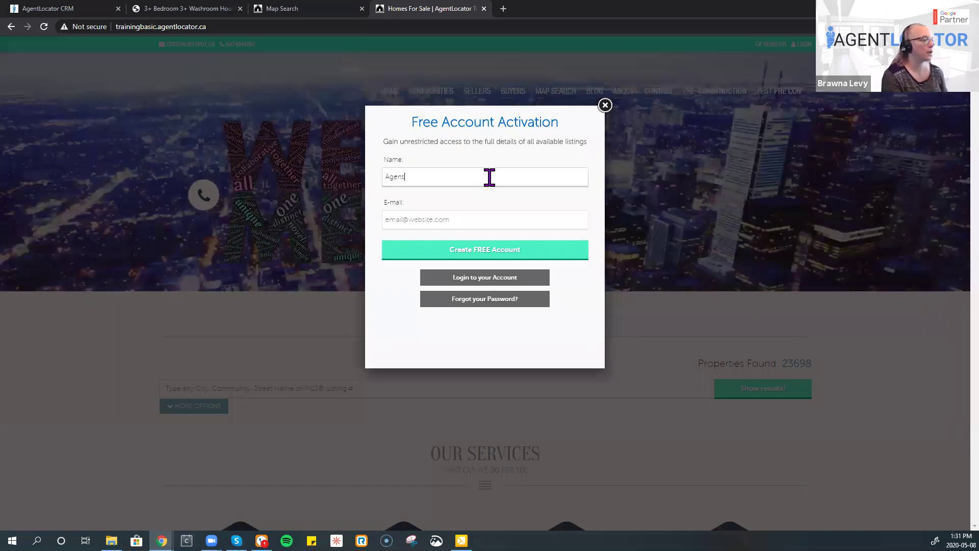
type(" Training")
key("Tab")
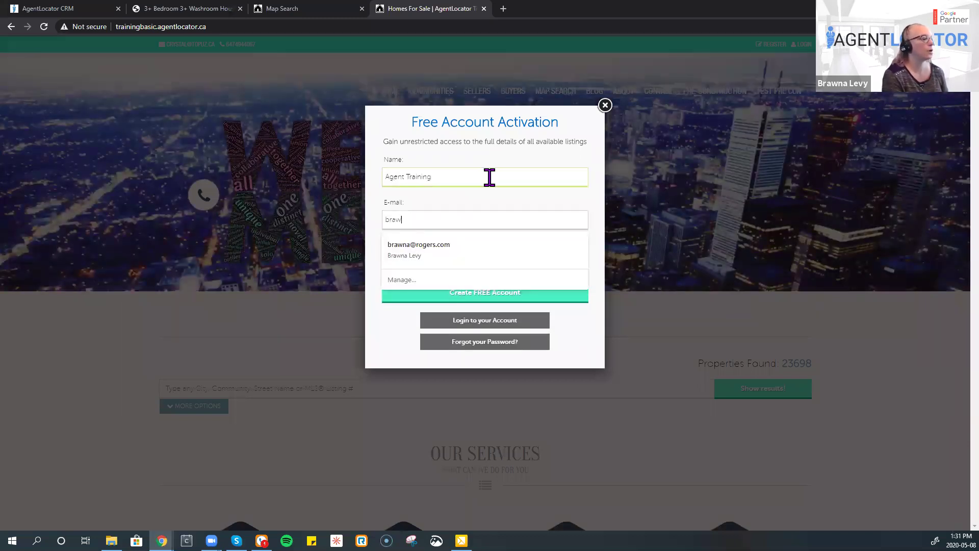
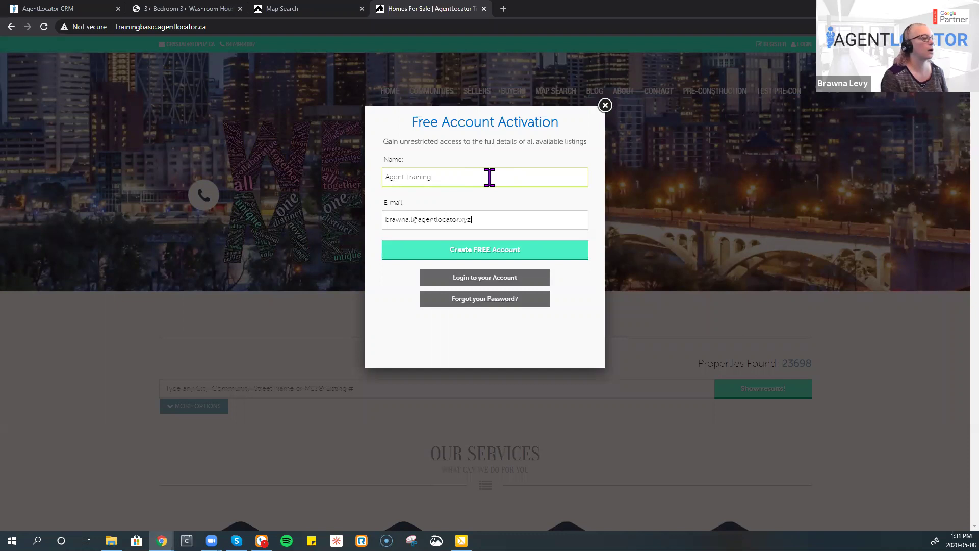
left_click(491, 253)
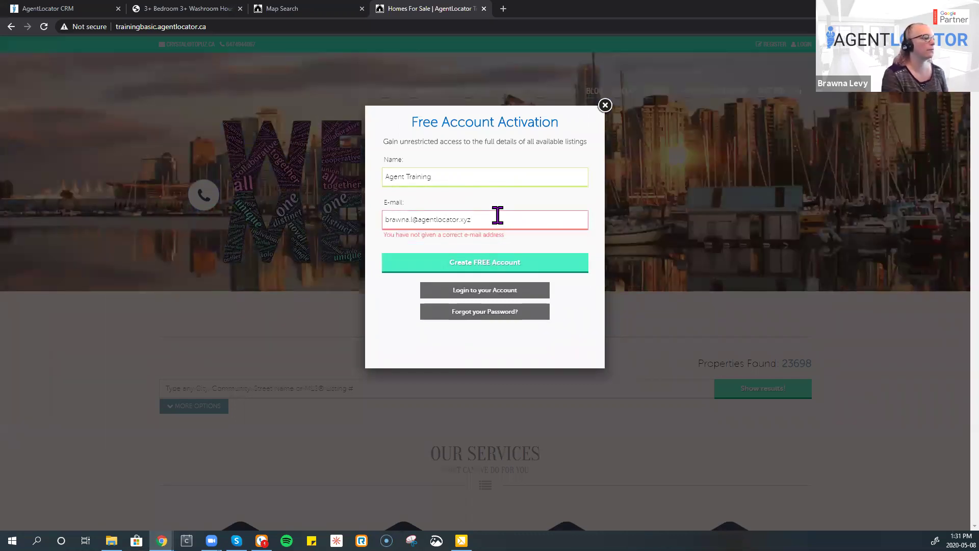
- Correct the e-mail's domain ending, resubmit the form, and return to the CRM tab
left_click(496, 214)
key("BackSpace")
key("BackSpace")
key("BackSpace")
key("BackSpace")
key("BackSpace")
key("BackSpace")
key("BackSpace")
key("BackSpace")
key("BackSpace")
key("BackSpace")
key("BackSpace")
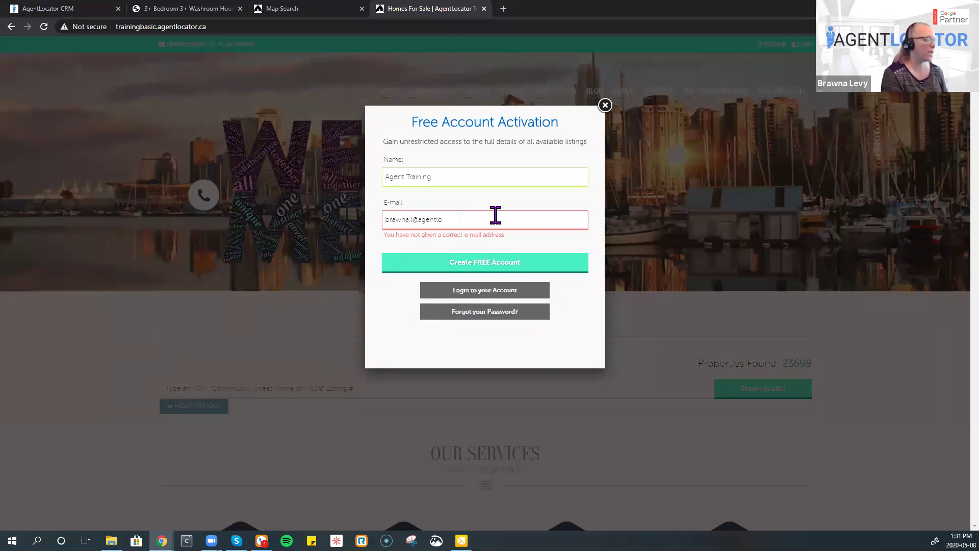
type("-server.co")
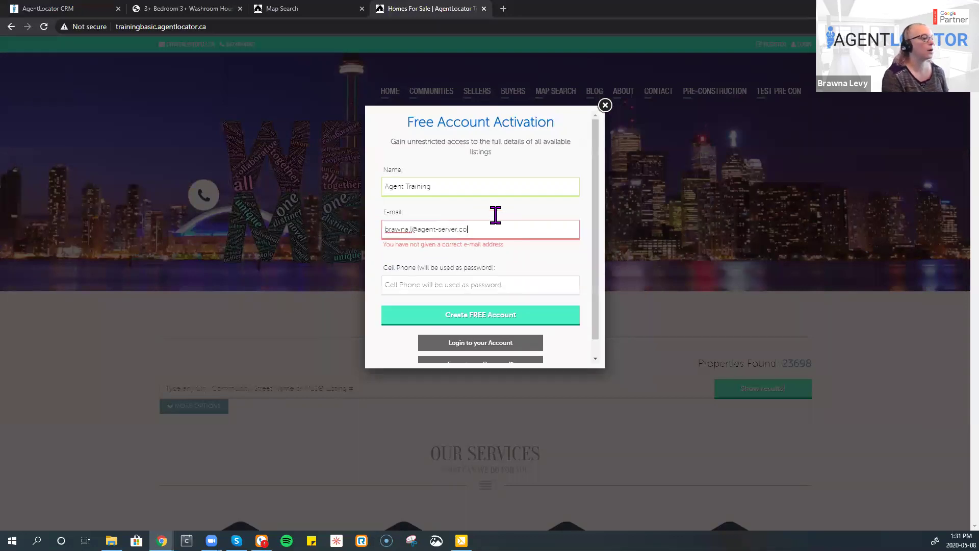
type("m")
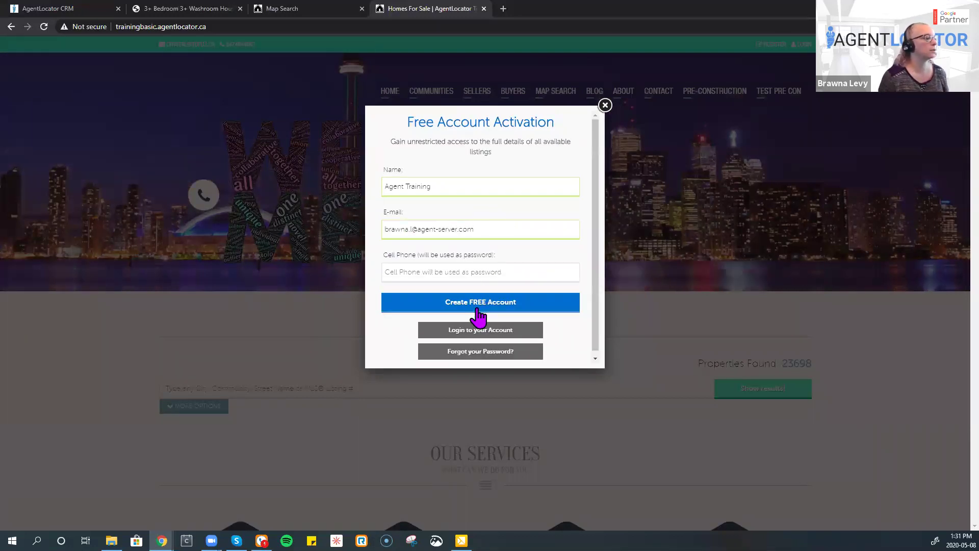
left_click(478, 306)
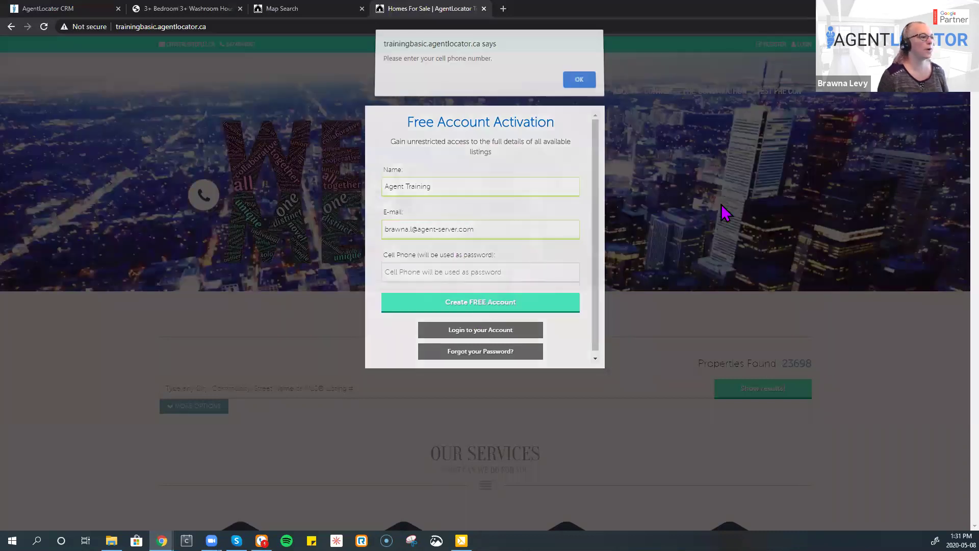
left_click(44, 26)
left_click(48, 8)
left_click(44, 26)
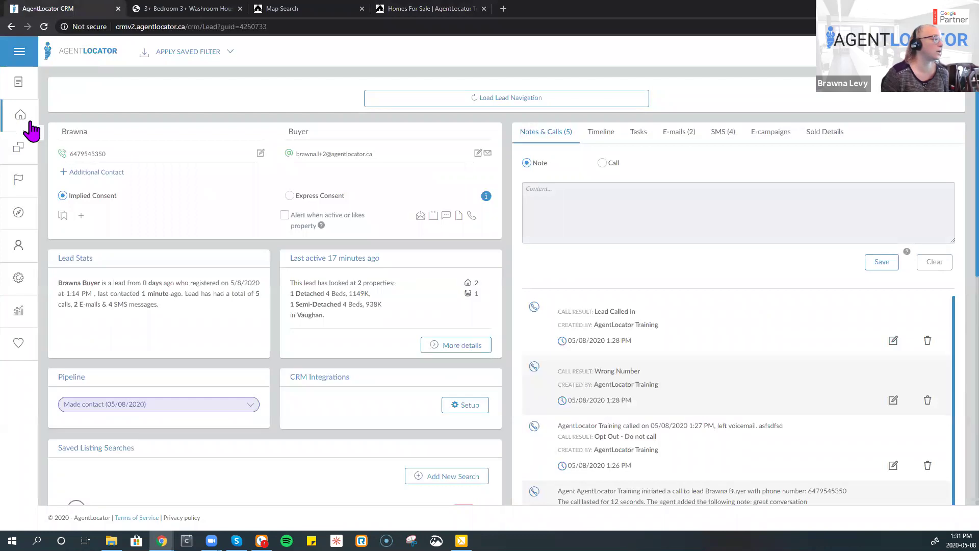
left_click(30, 124)
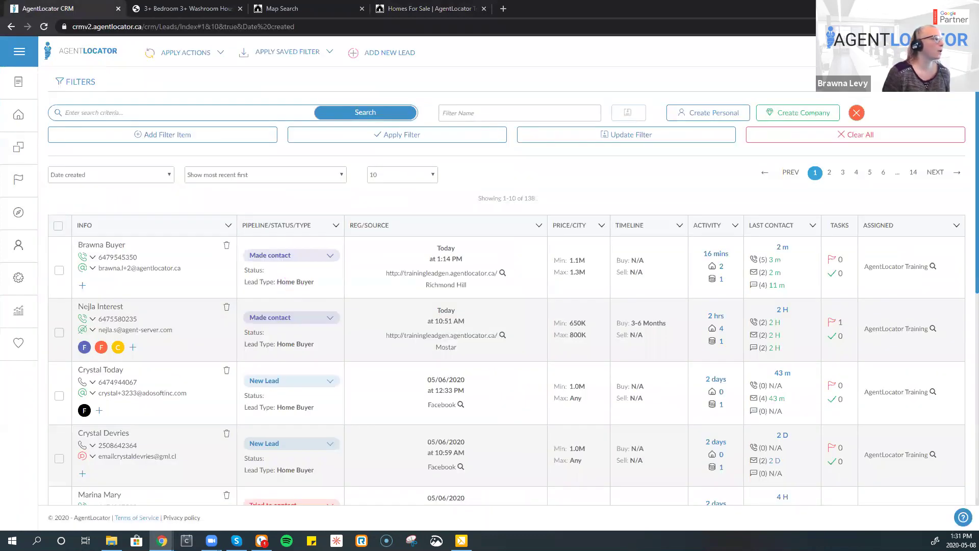
left_click(47, 42)
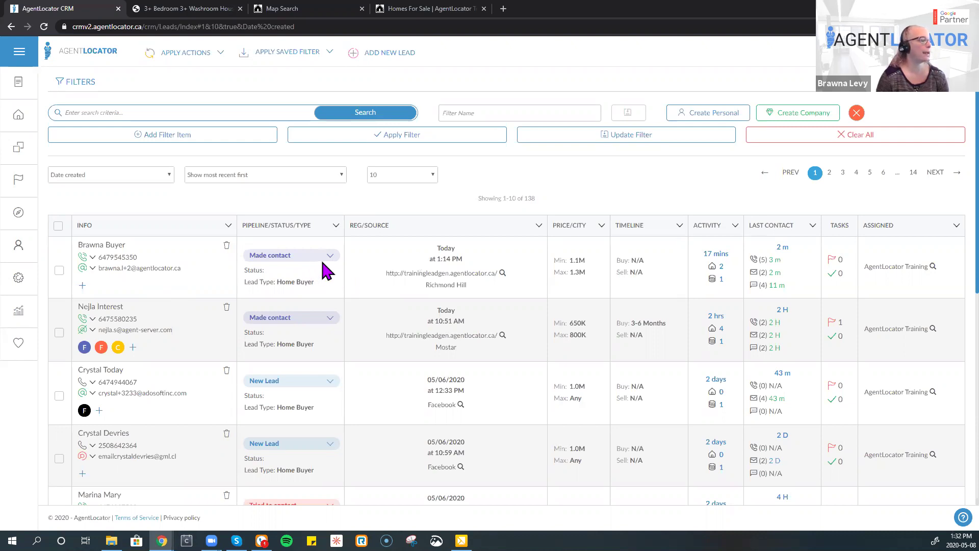
left_click(395, 57)
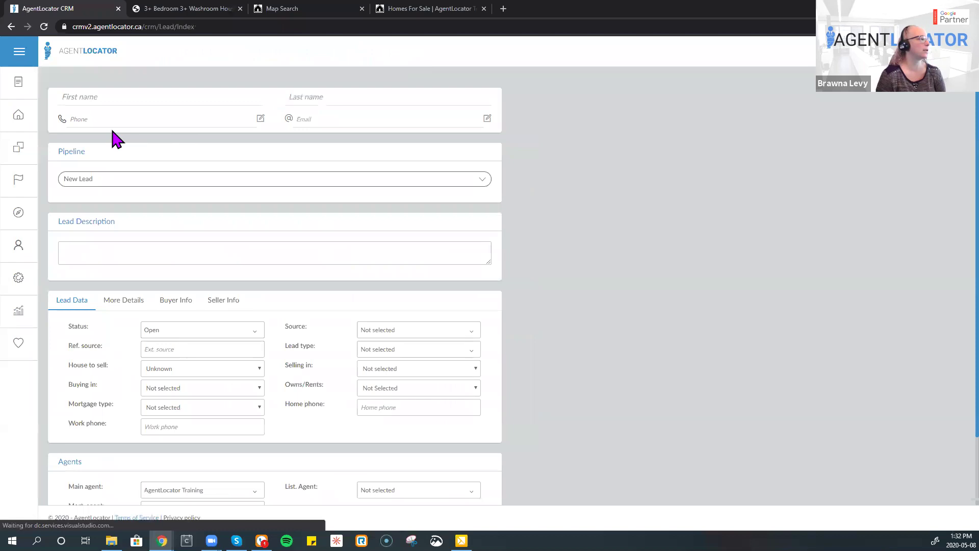
left_click(19, 120)
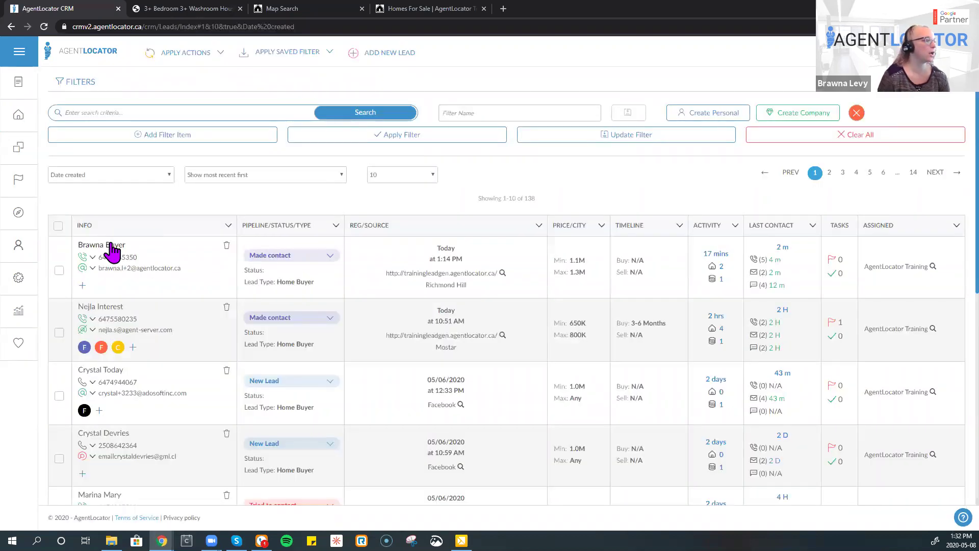
left_click(109, 245)
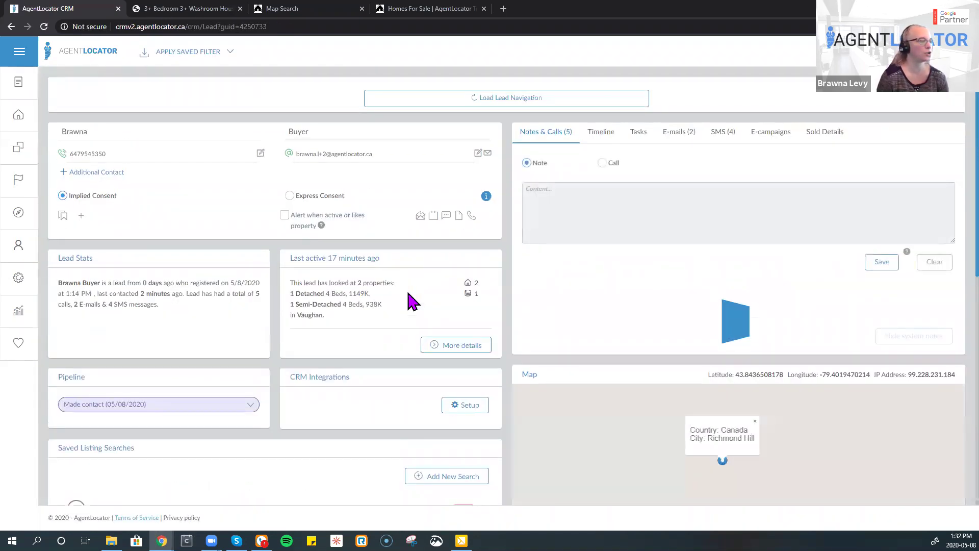
scroll(655, 323, "down", 5)
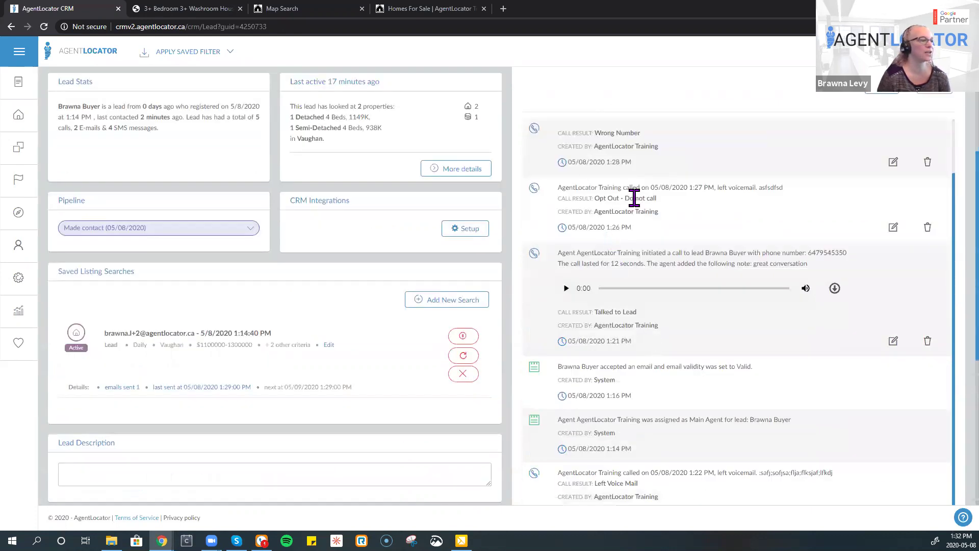
scroll(634, 199, "down", 5)
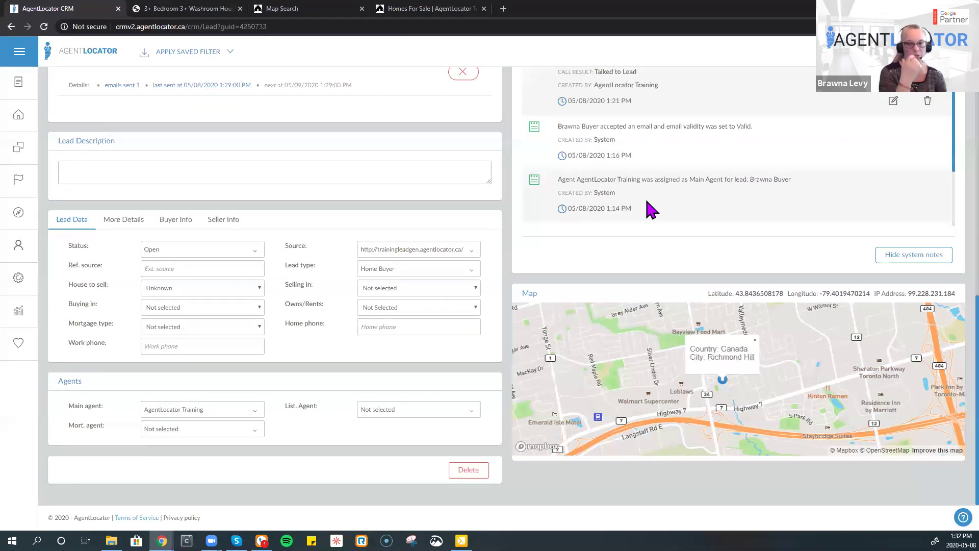
scroll(650, 210, "up", 10)
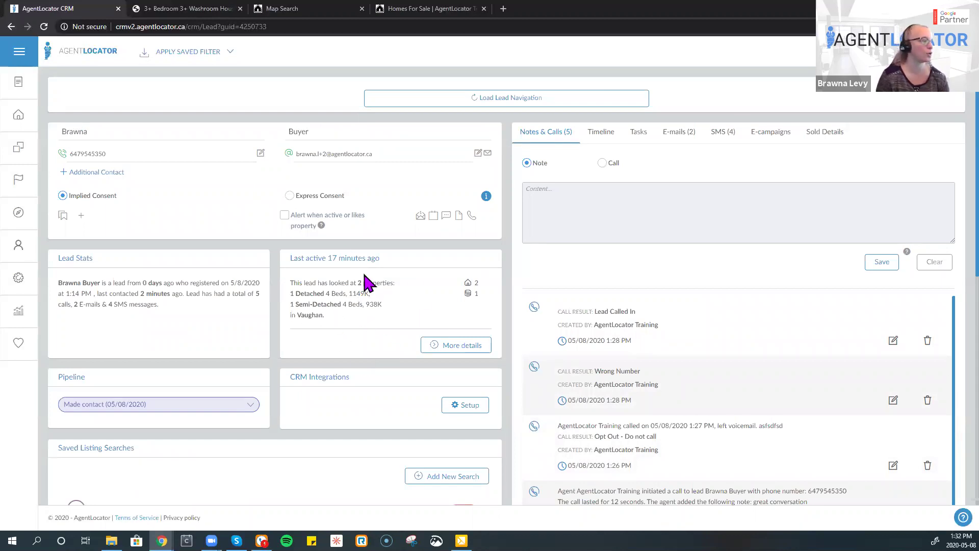
left_click(455, 351)
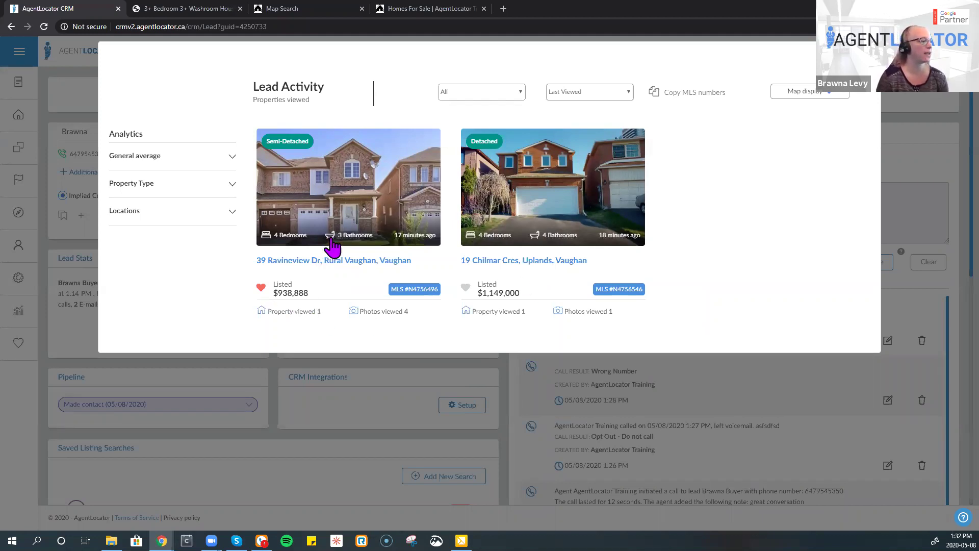
left_click(335, 212)
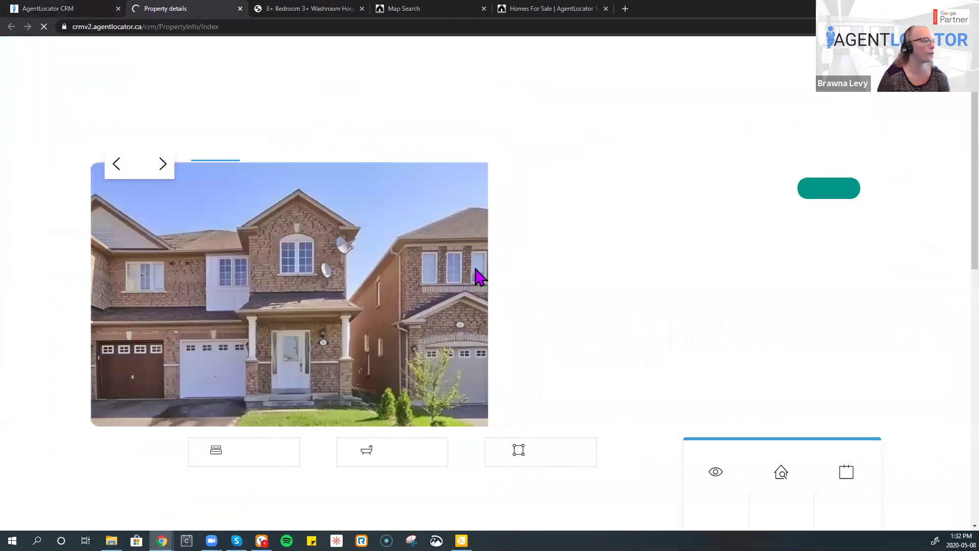
scroll(476, 295, "down", 4)
scroll(478, 304, "up", 4)
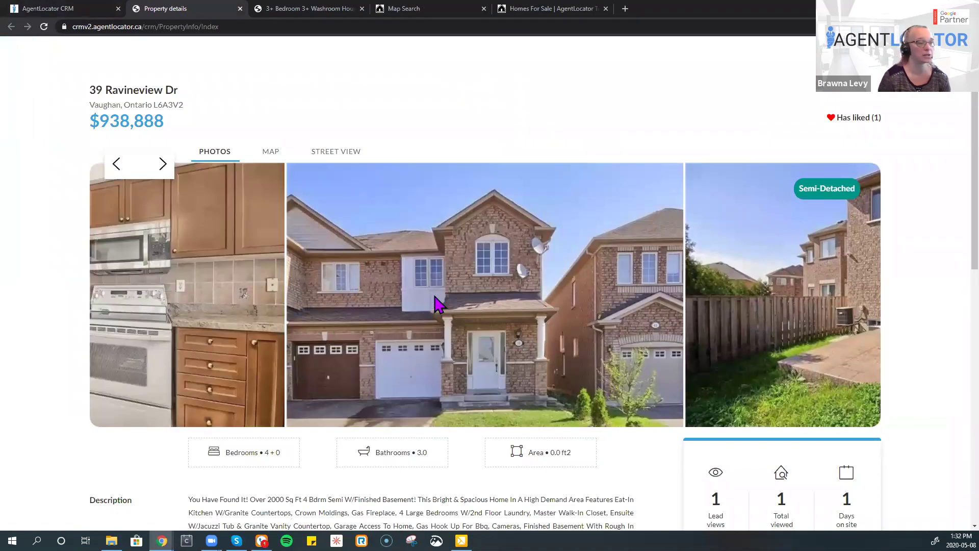
left_click(239, 8)
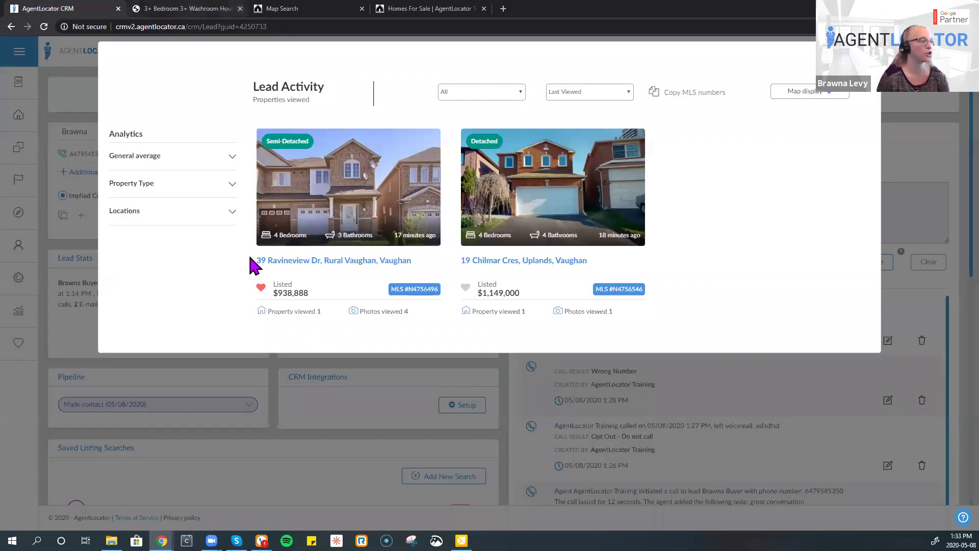
left_click(229, 161)
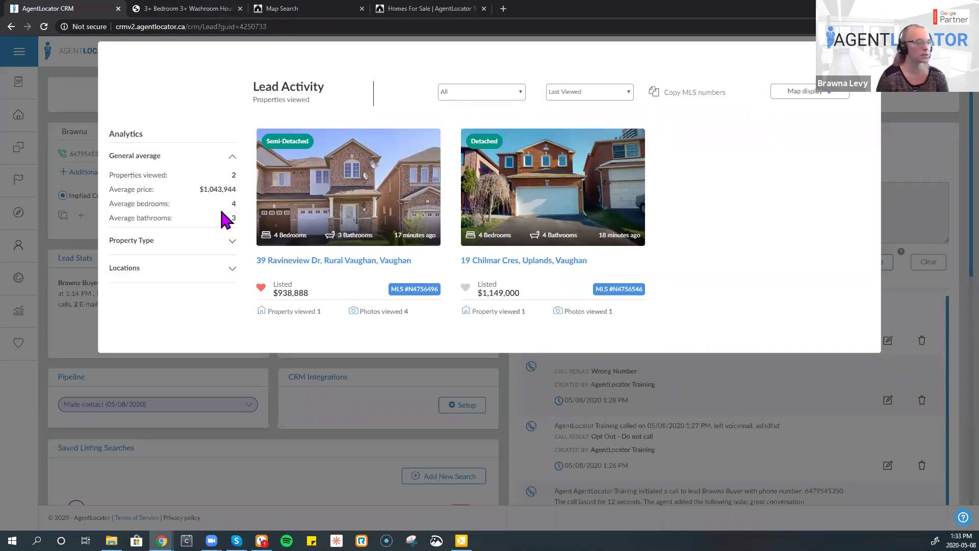
left_click(232, 245)
left_click(214, 261)
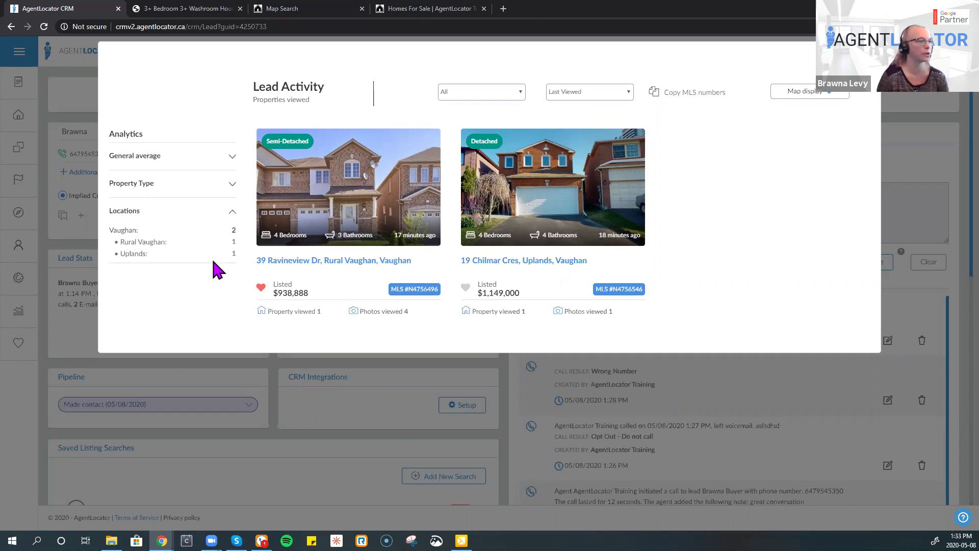
left_click(790, 92)
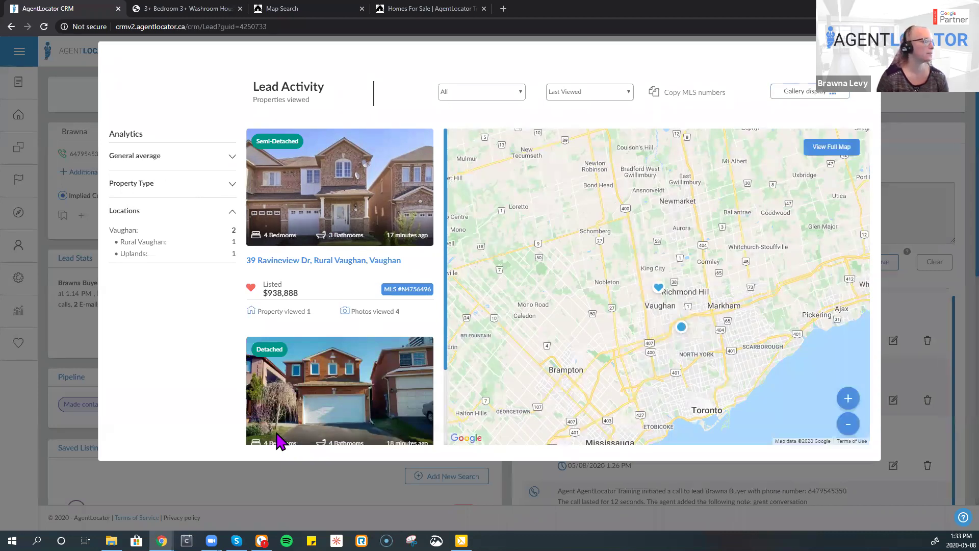
key("Escape")
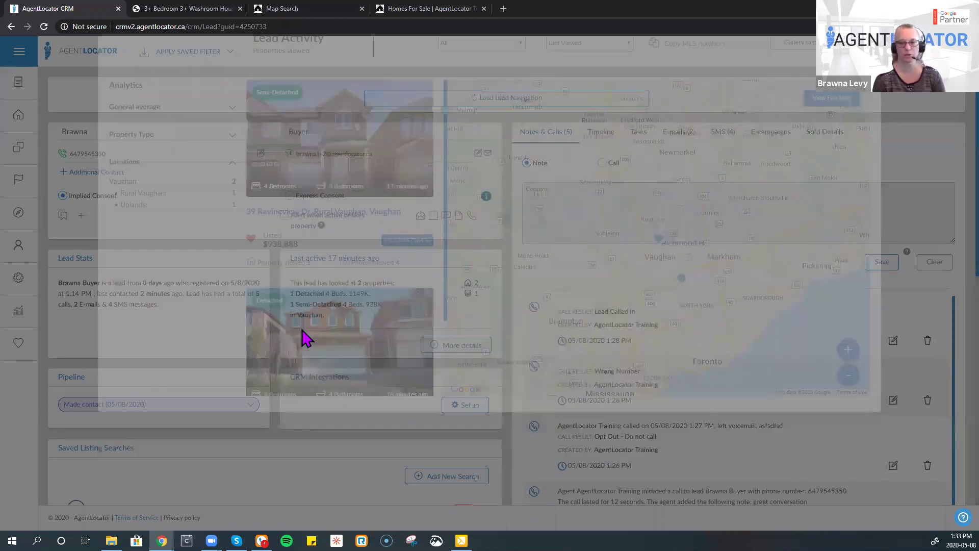
- Scroll to Saved Listing Searches and open the existing search's criteria for editing
scroll(305, 338, "down", 4)
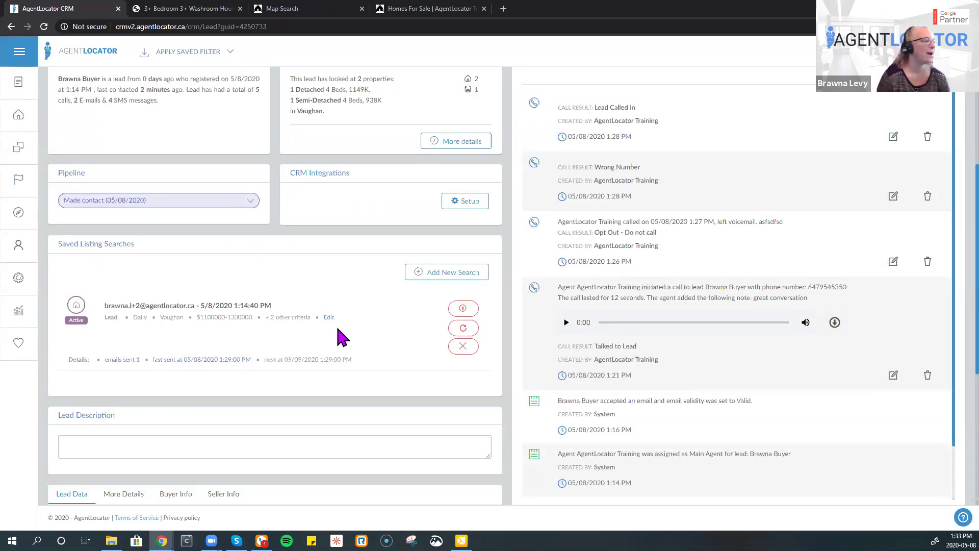
scroll(340, 334, "up", 4)
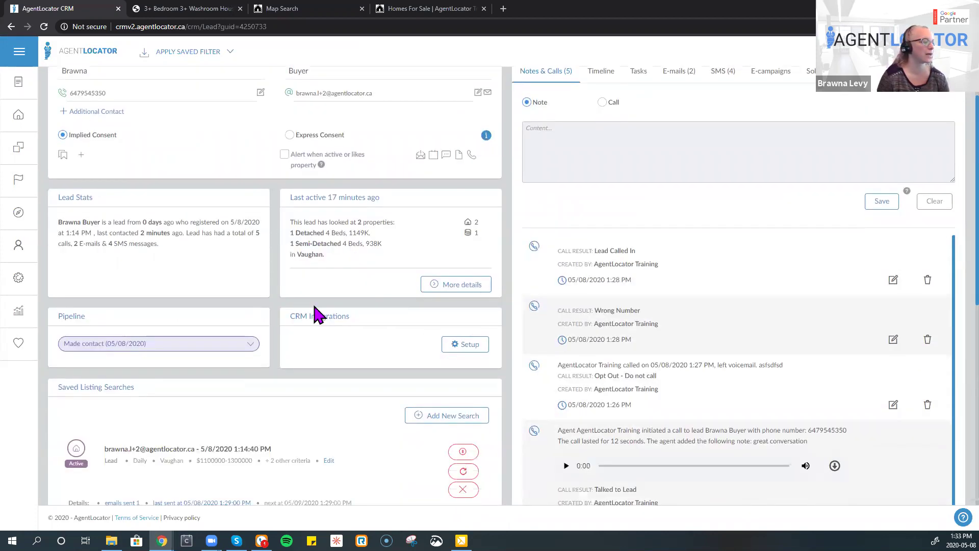
scroll(441, 387, "down", 2)
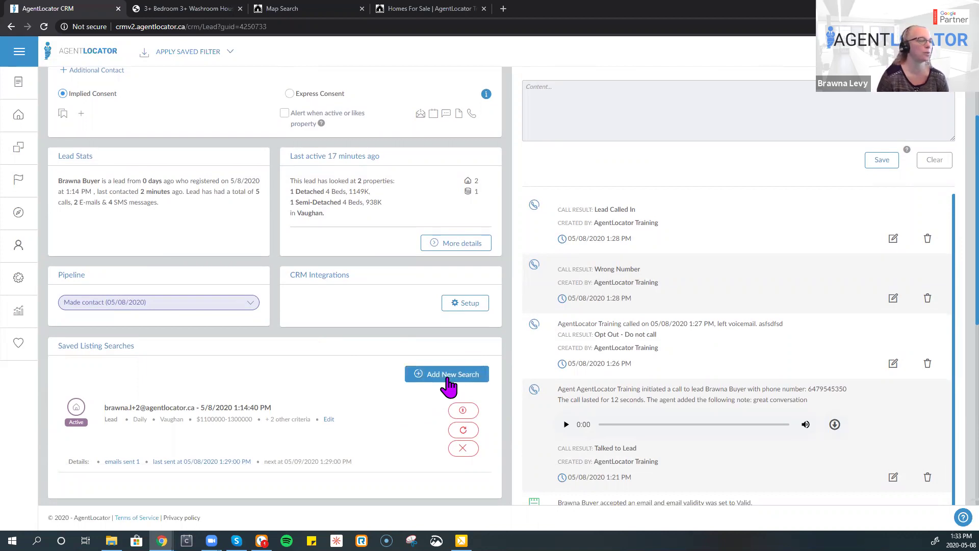
left_click(442, 376)
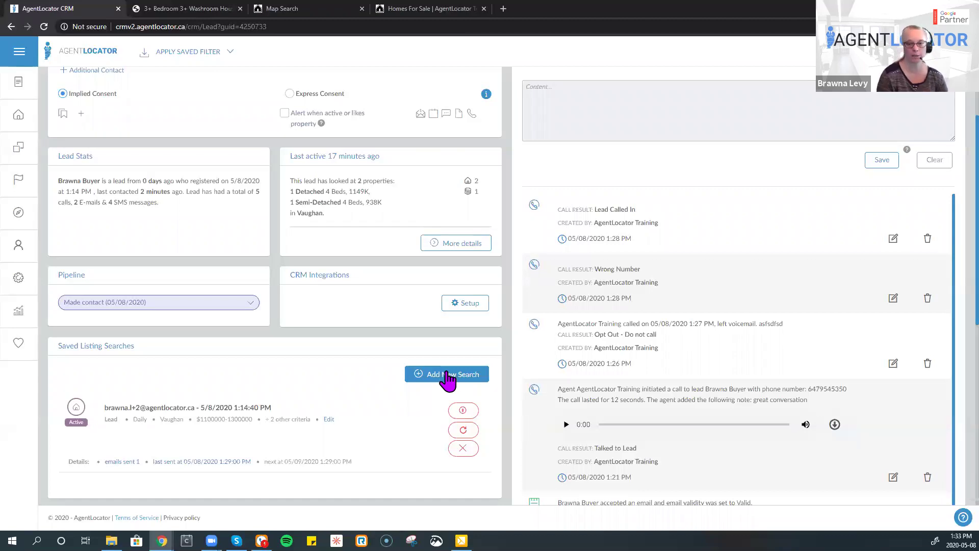
left_click(415, 376)
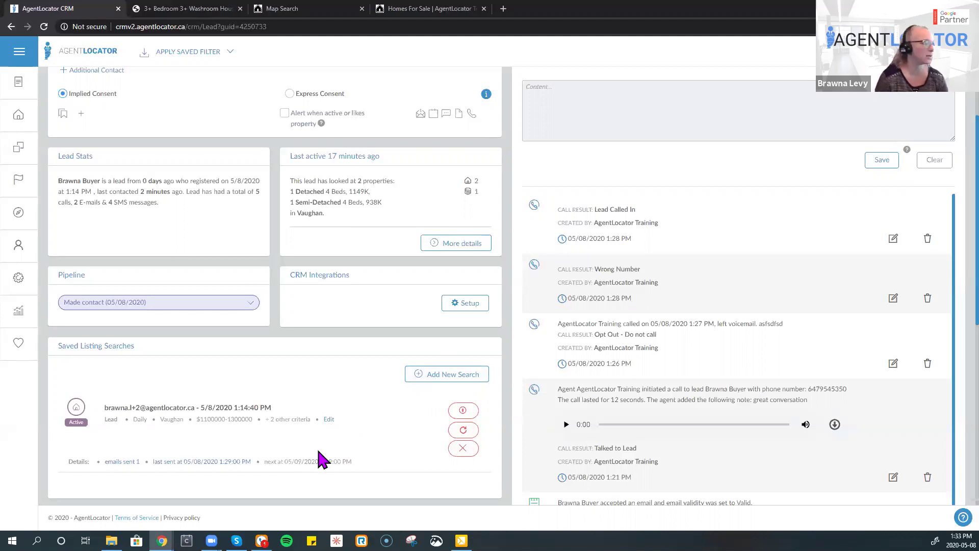
left_click(329, 420)
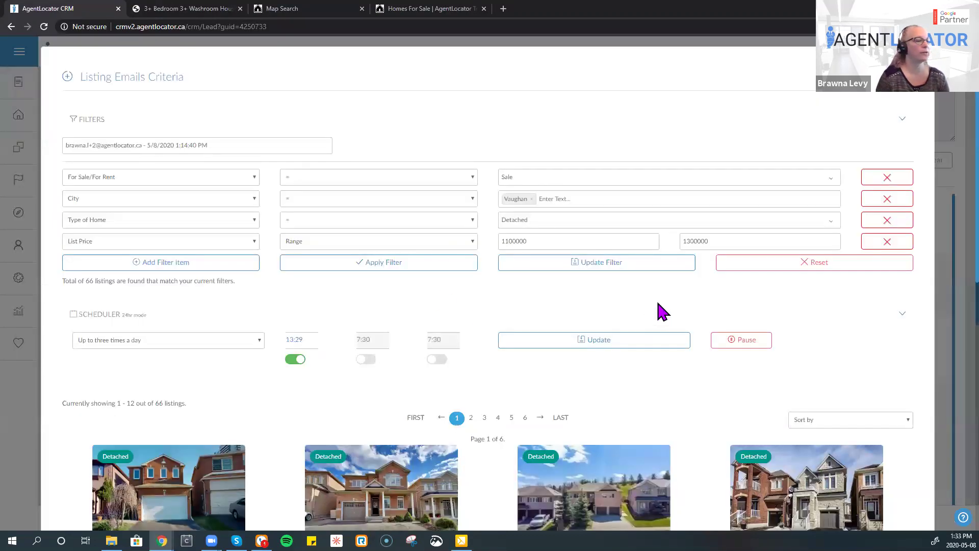
- Cap the maximum list price at 1200000 and apply the filter
left_click(727, 242)
key("ctrl+a")
type("1")
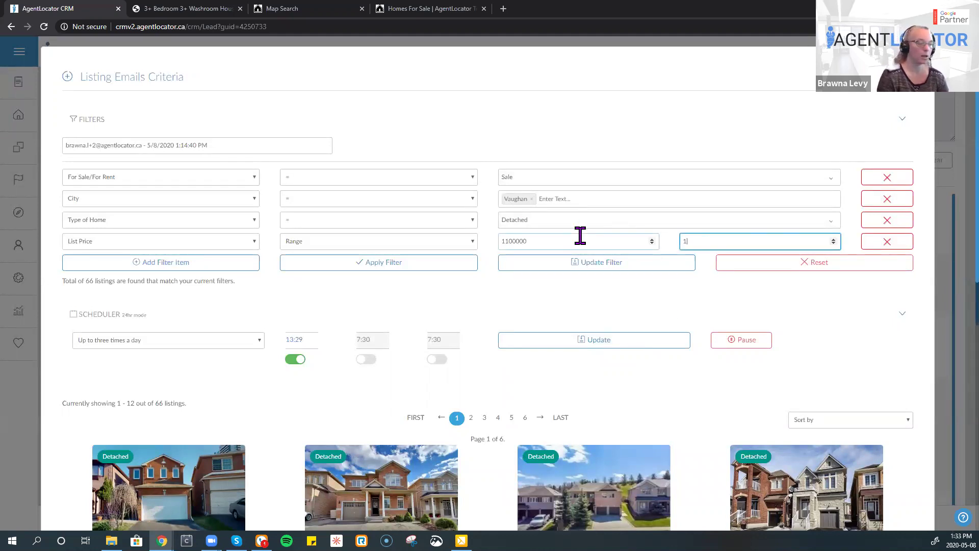
type("2000000")
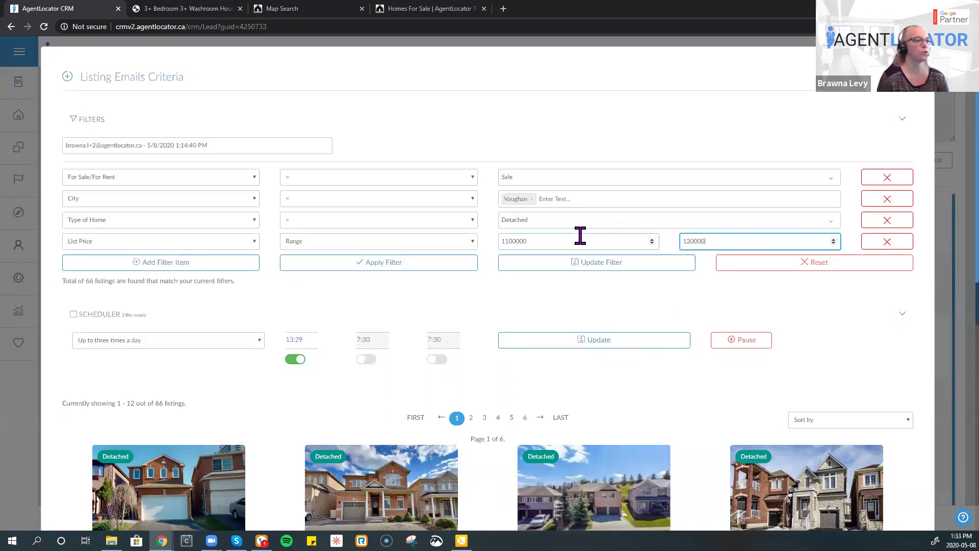
left_click(421, 264)
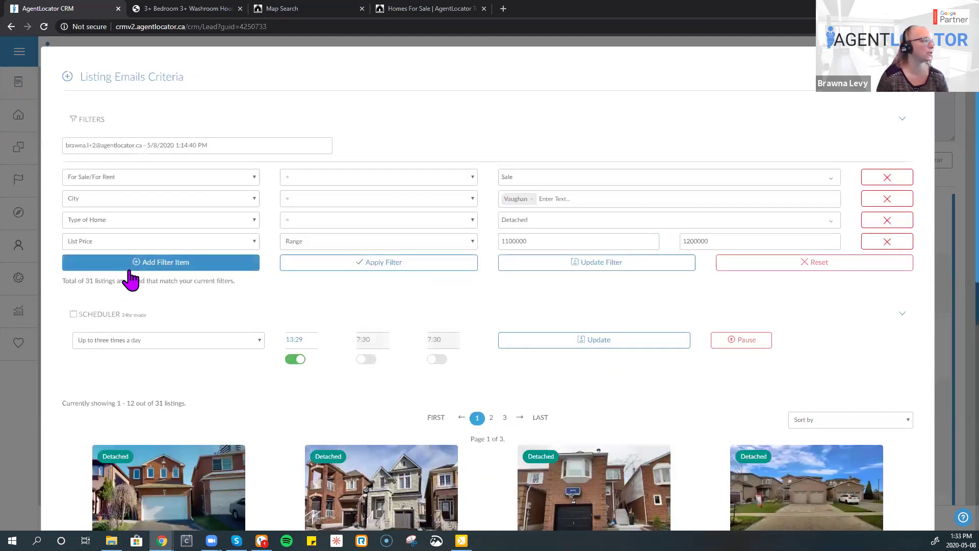
- Add a Bedrooms filter for 3, 4 and 5, apply it, and update the saved search
left_click(130, 270)
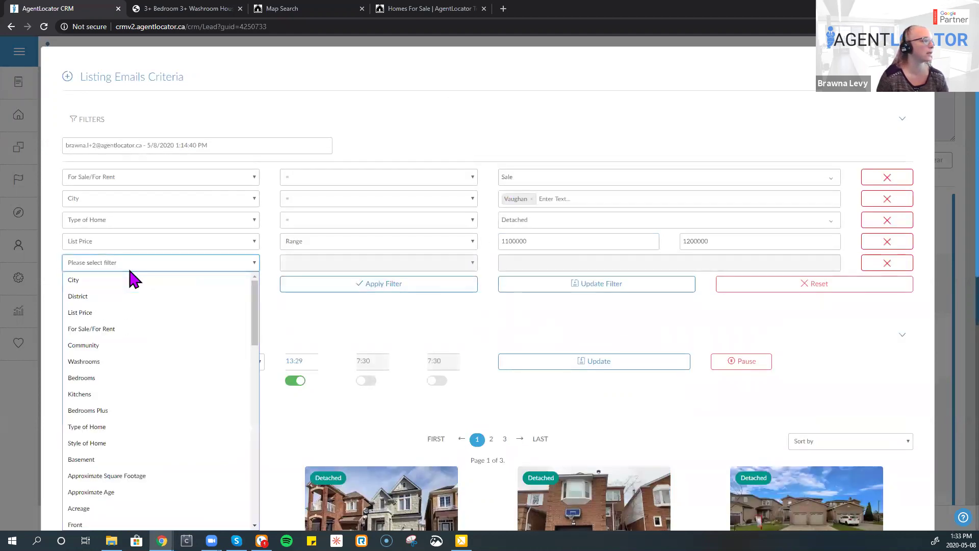
left_click(107, 378)
left_click(534, 266)
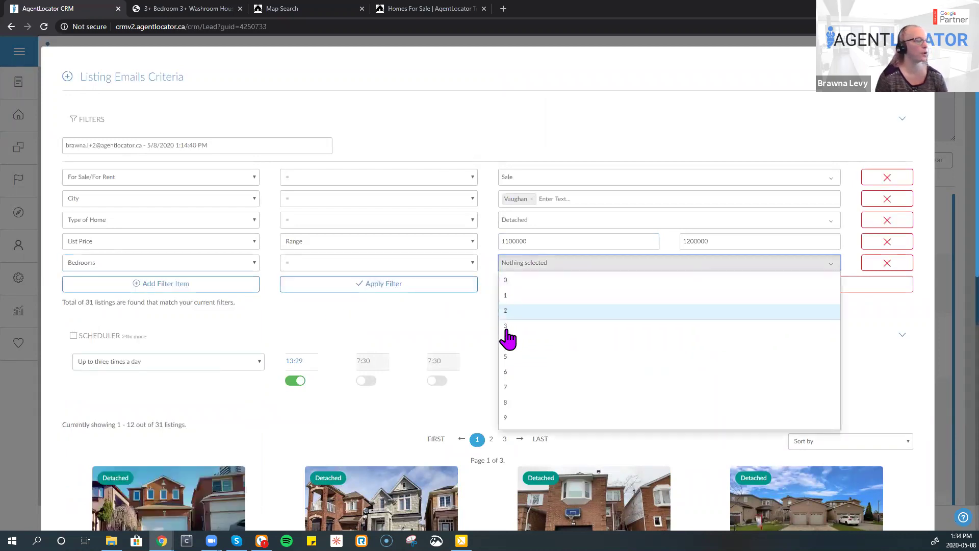
left_click(504, 326)
left_click(512, 342)
left_click(521, 353)
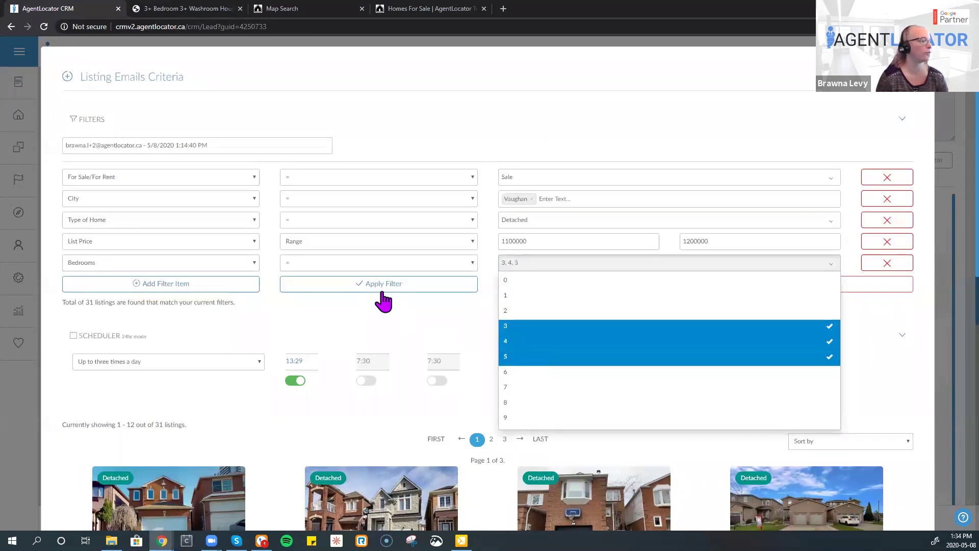
left_click(379, 295)
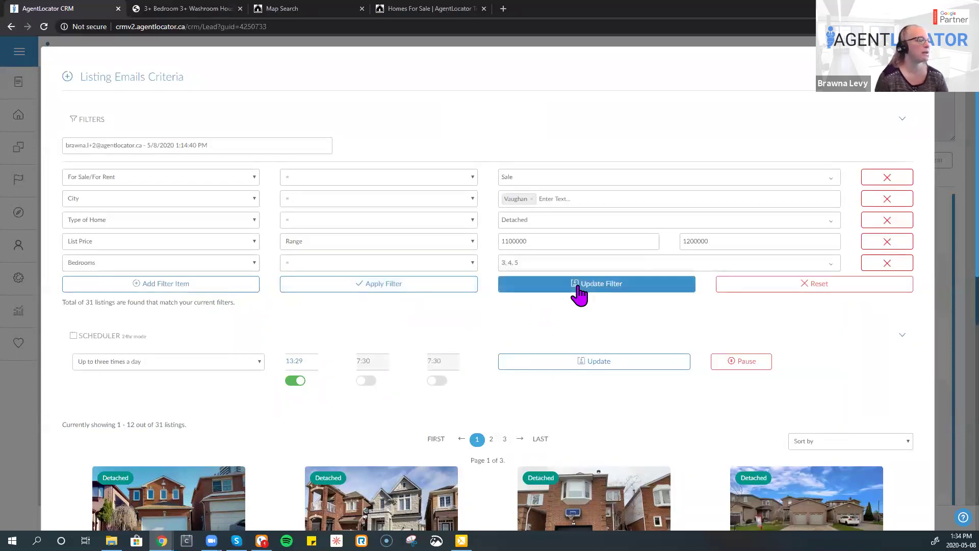
left_click_drag(59, 306, 115, 302)
left_click(225, 298)
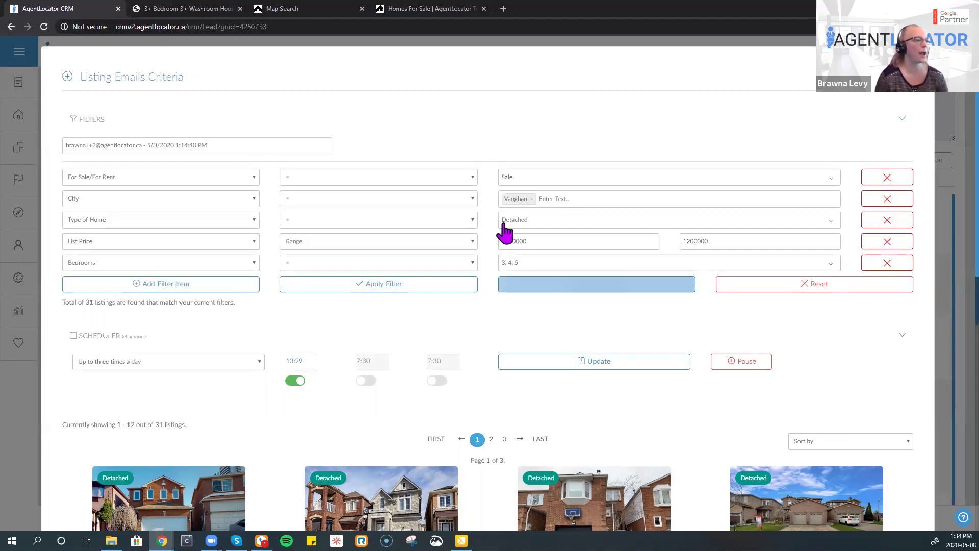
left_click(560, 290)
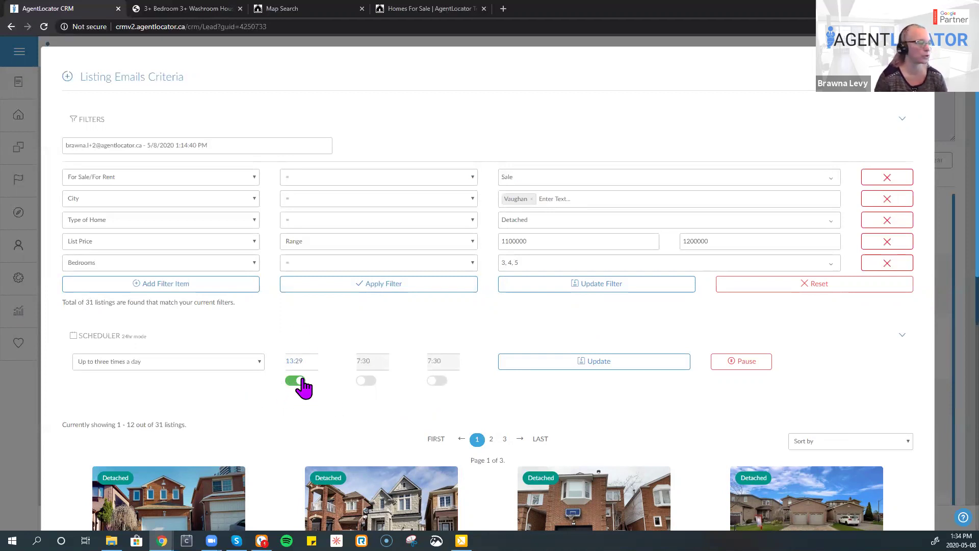
- Enable the second and third daily sends and set the second send time to 21:30
left_click(366, 380)
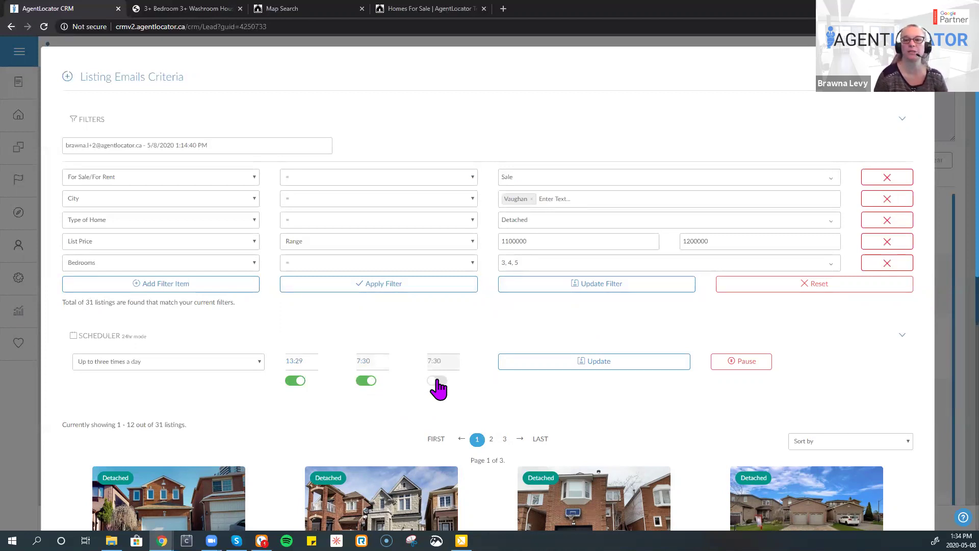
left_click(437, 382)
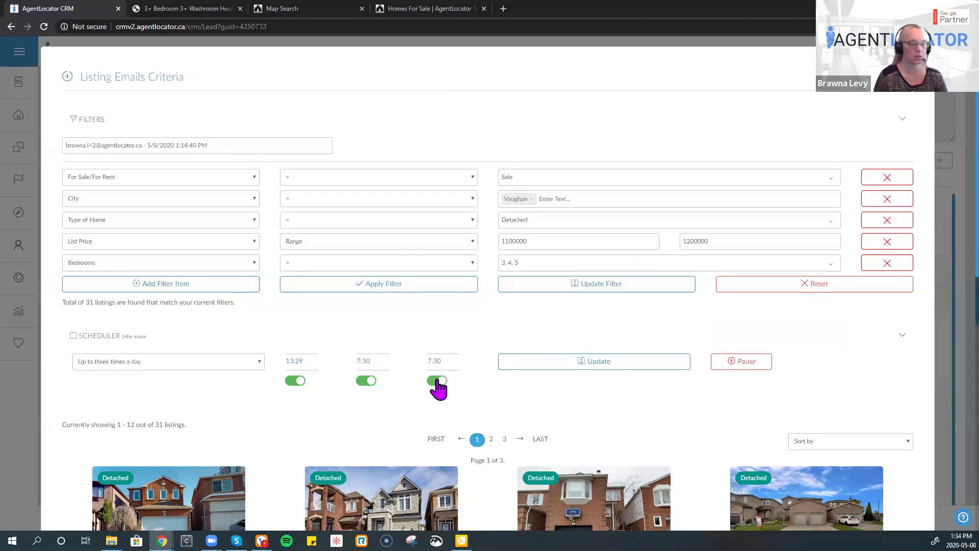
left_click(367, 361)
type("3")
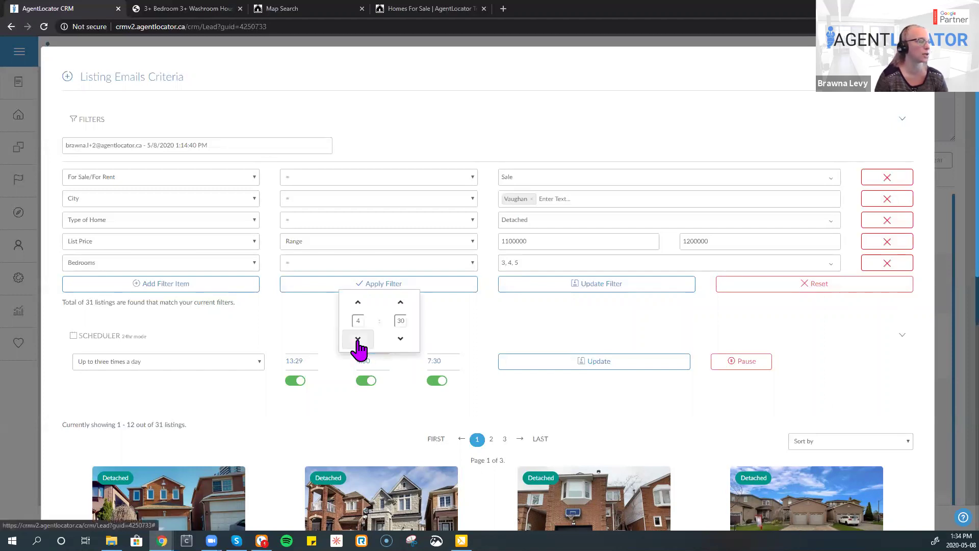
triple_click(358, 304)
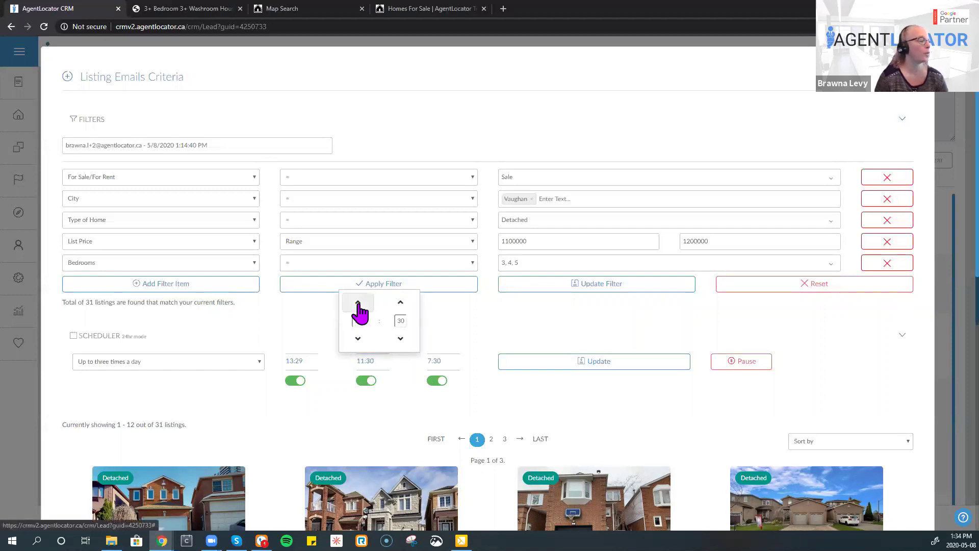
double_click(359, 304)
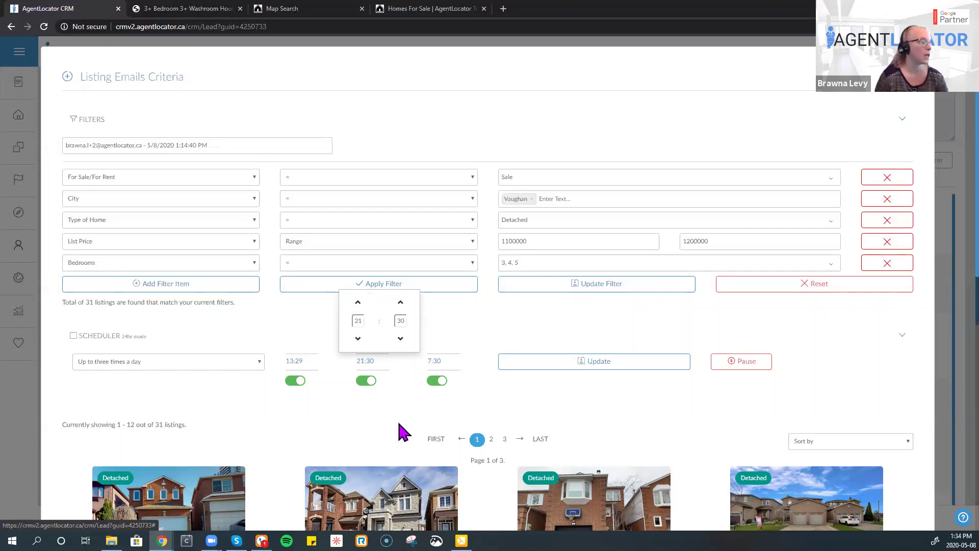
left_click(402, 430)
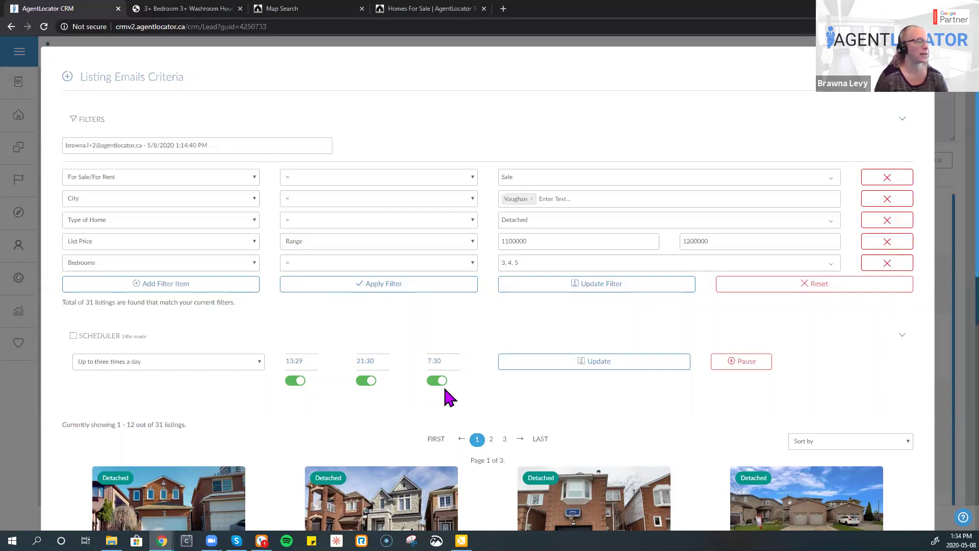
- Switch off the 7:30 and 21:30 sends and move the 13:29 send to 15:29
left_click(437, 381)
left_click(369, 381)
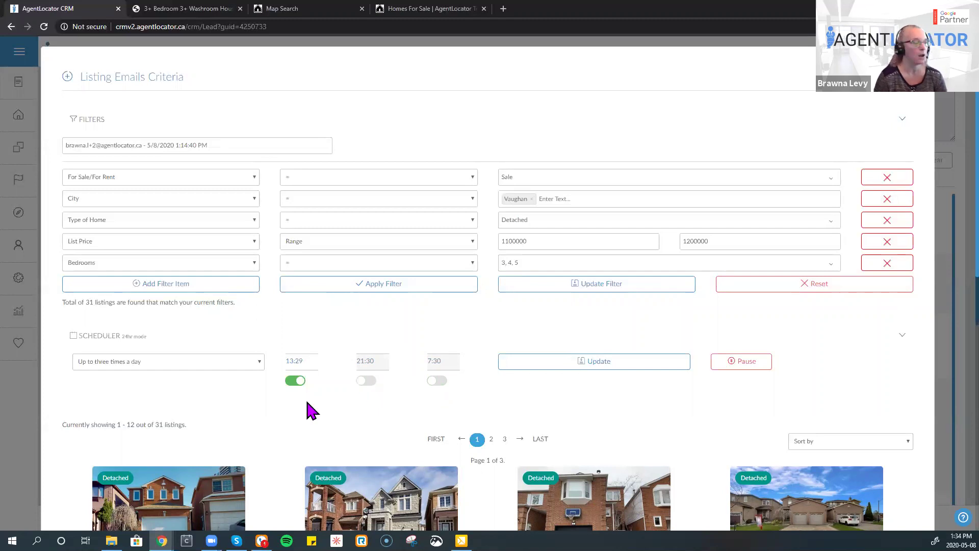
left_click(296, 363)
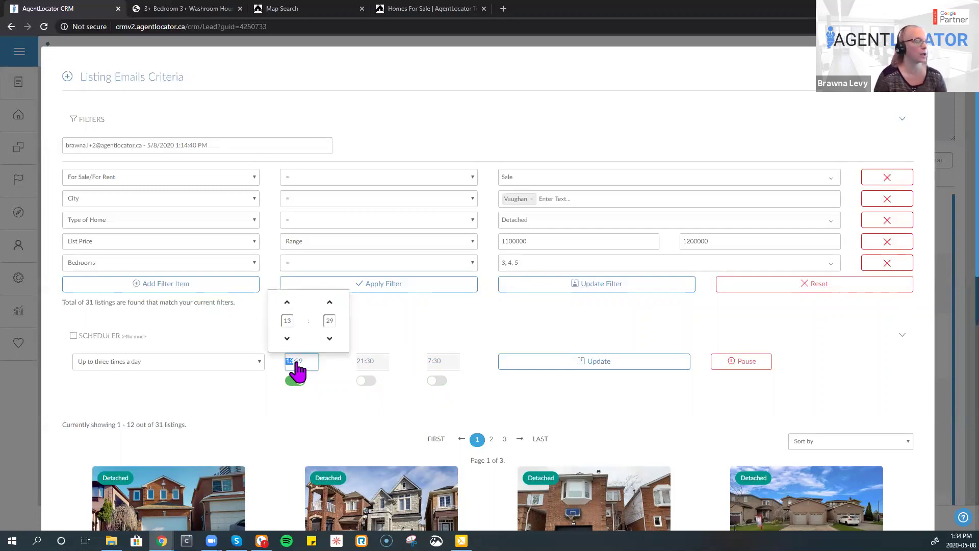
left_click(286, 303)
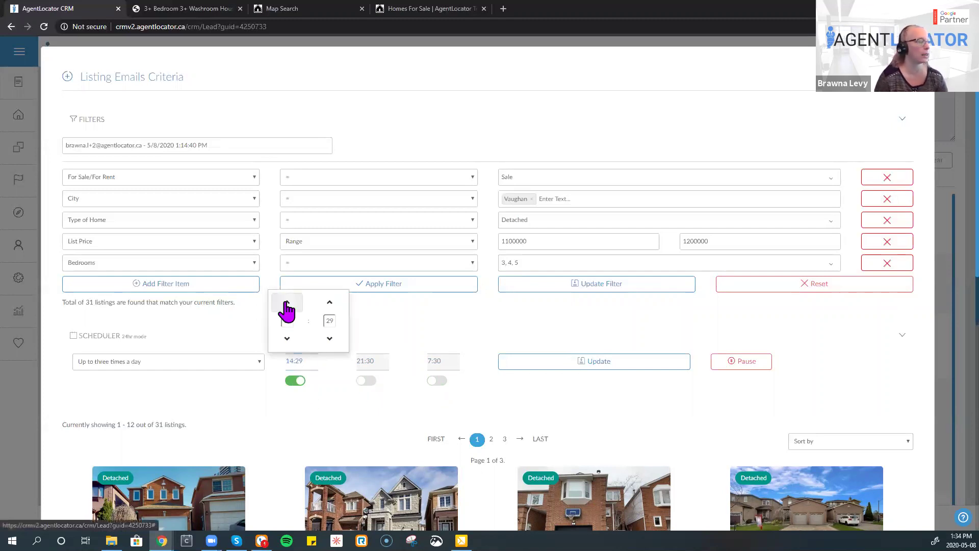
left_click(287, 338)
left_click(287, 338)
left_click(342, 411)
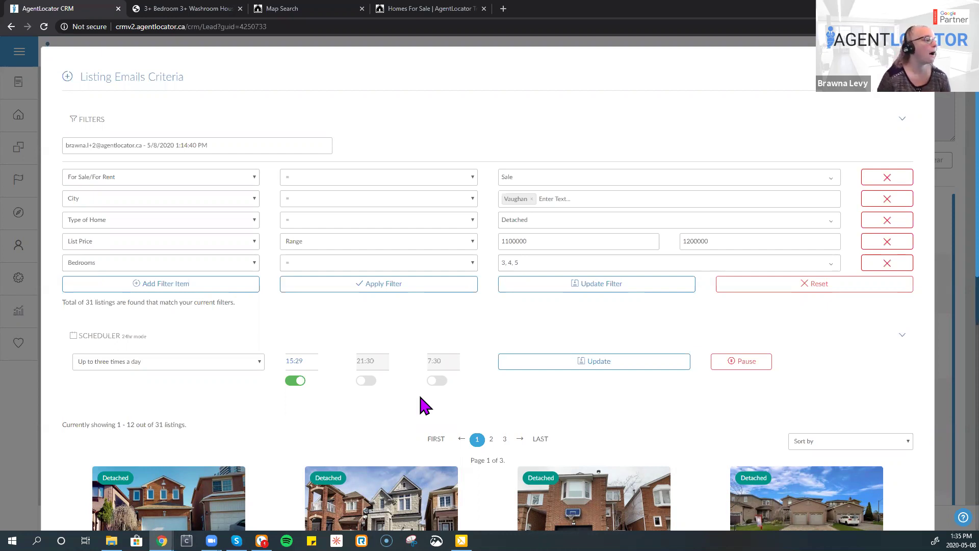
- Save the filter and email schedule, leave the frequency unchanged, and close Listing Emails Criteria
left_click(624, 286)
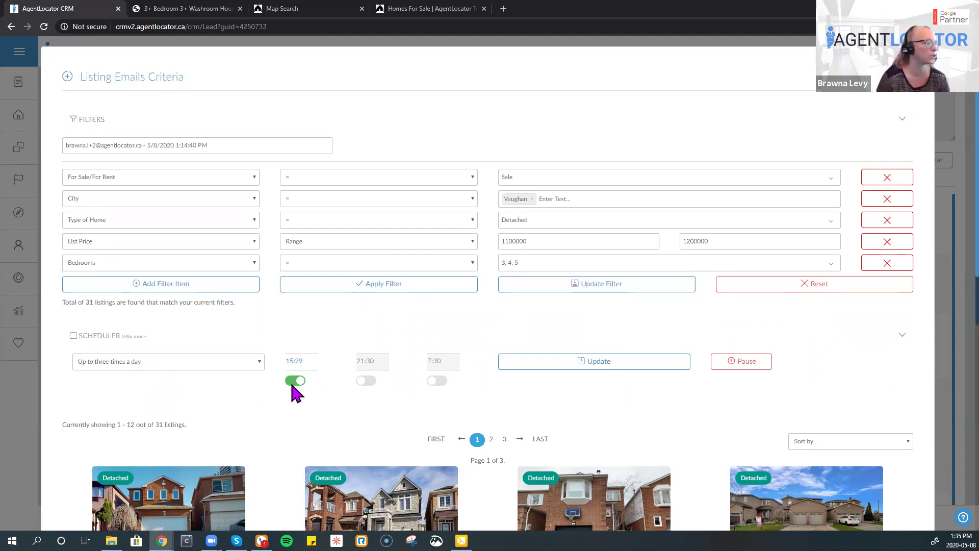
left_click(628, 367)
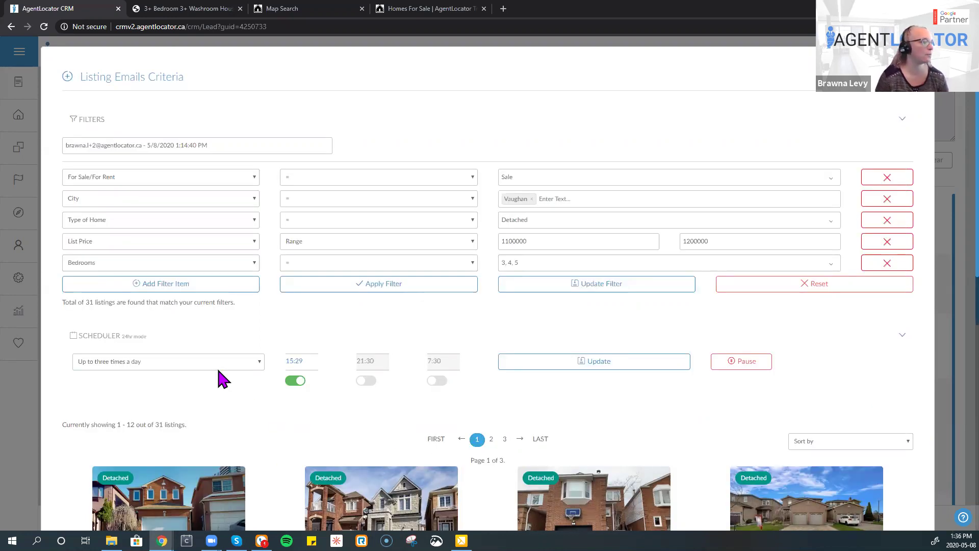
left_click(218, 368)
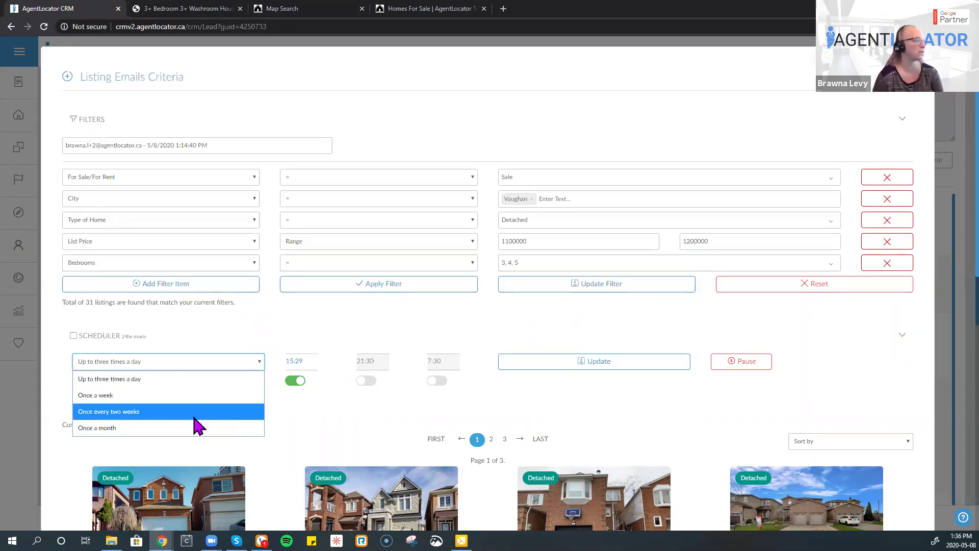
left_click(585, 395)
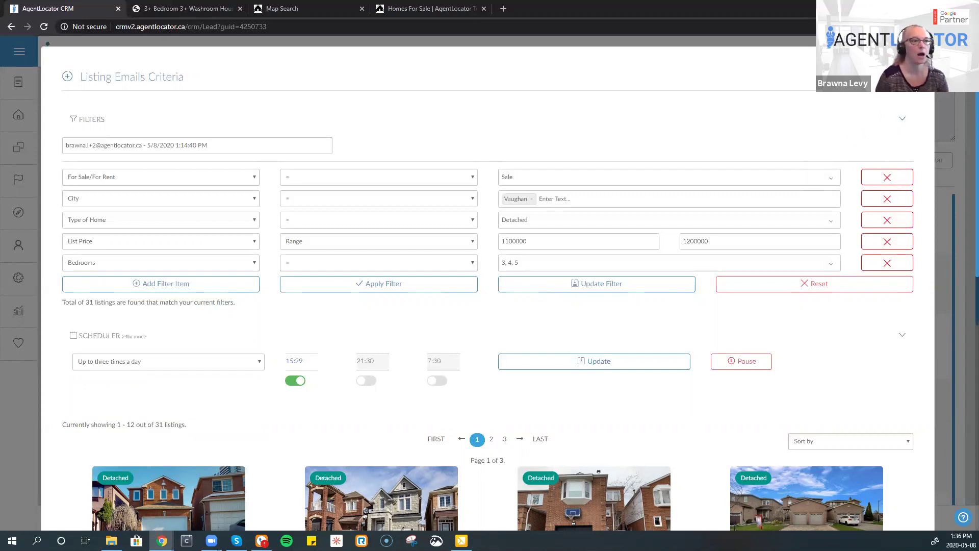
key("Escape")
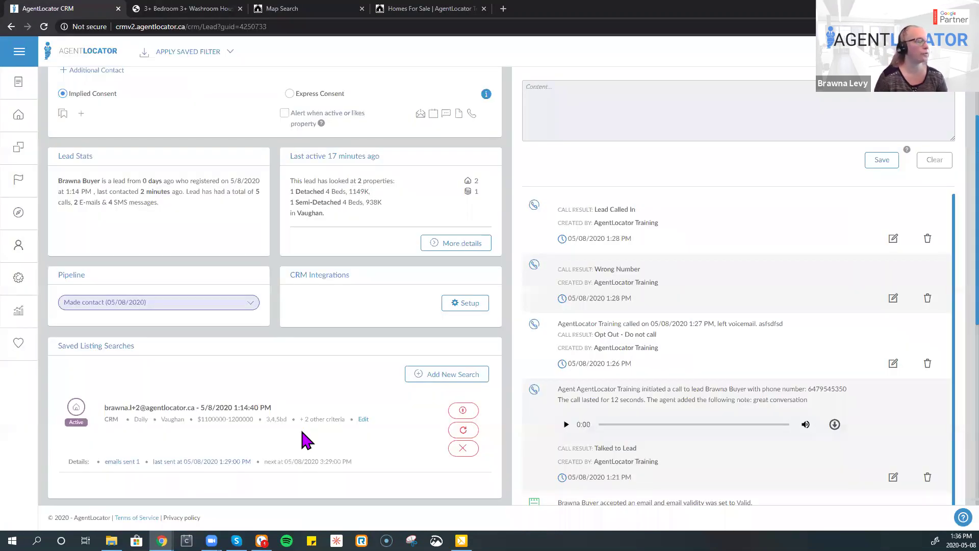
- Force the saved search campaign to run now, confirm it, and show the lead's E-mails list
left_click(464, 432)
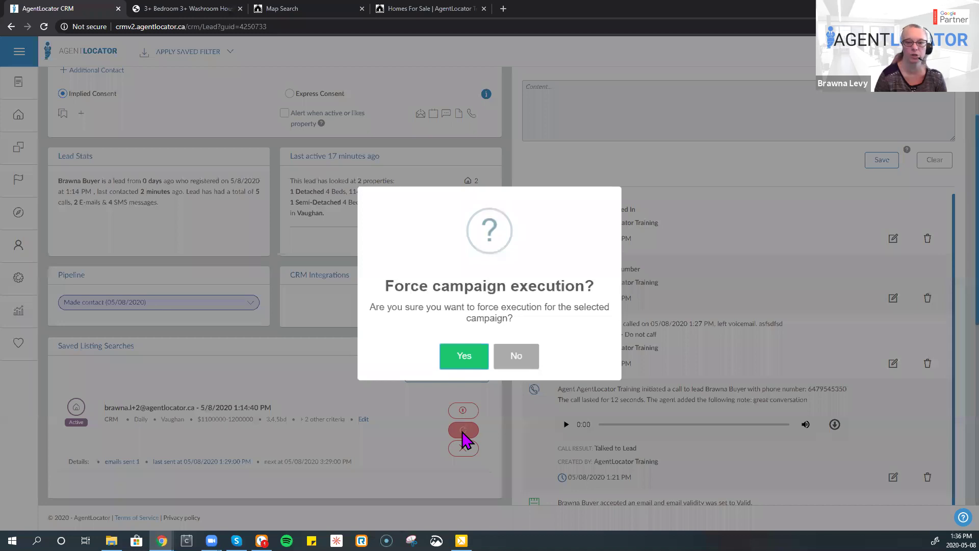
left_click(463, 363)
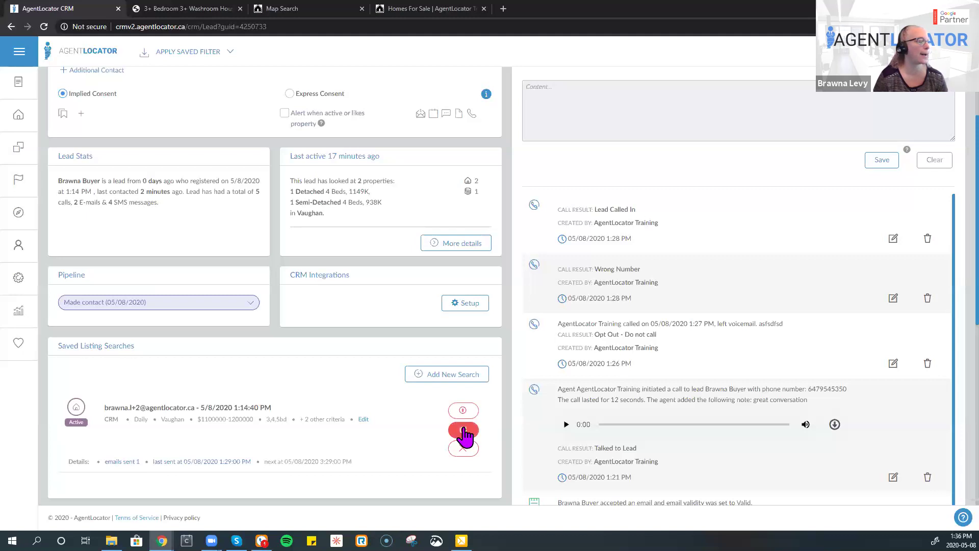
left_click(464, 431)
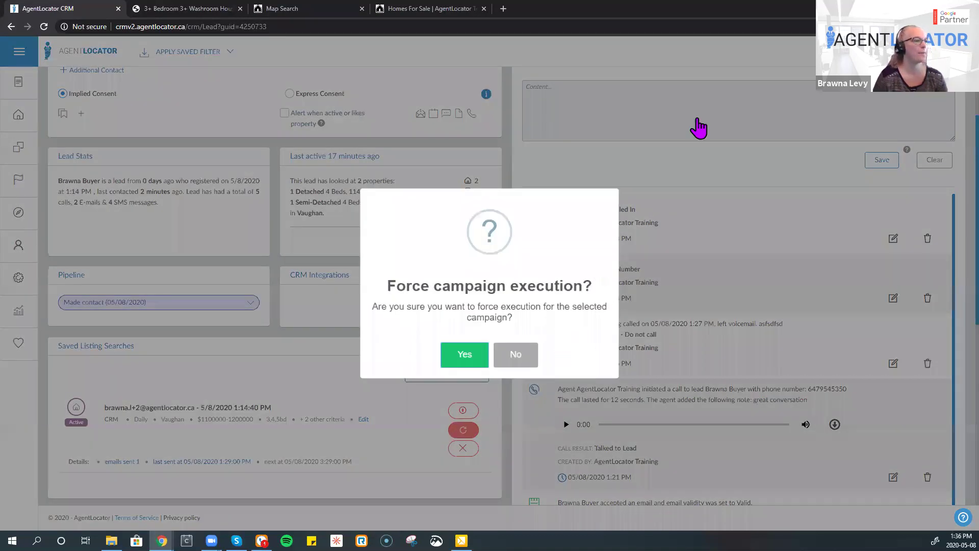
left_click(696, 129)
left_click(682, 133)
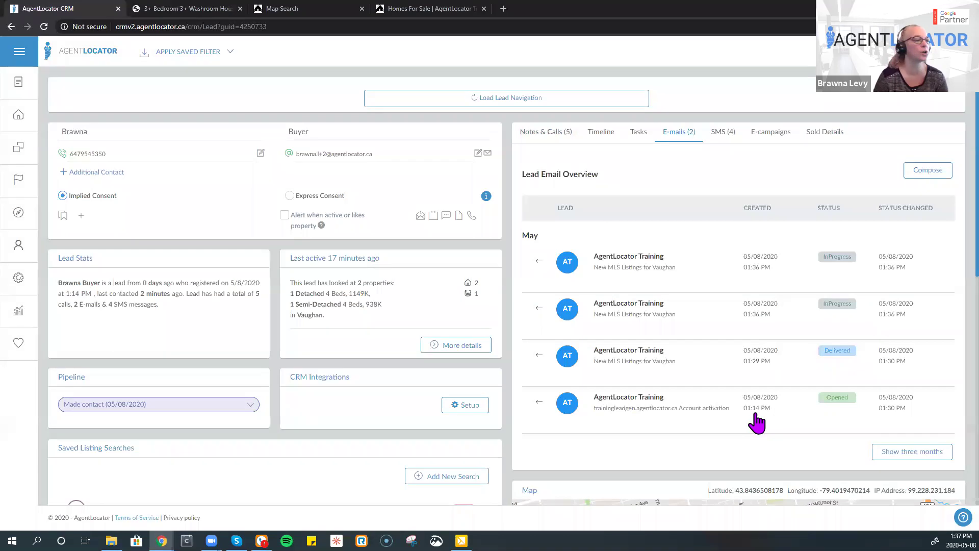
left_click(666, 320)
scroll(618, 309, "down", 5)
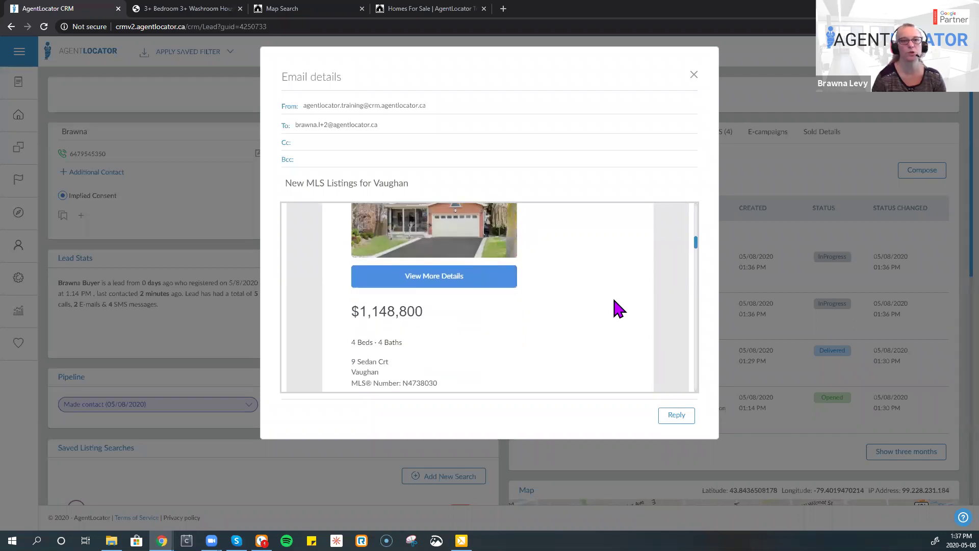
scroll(614, 301, "down", 5)
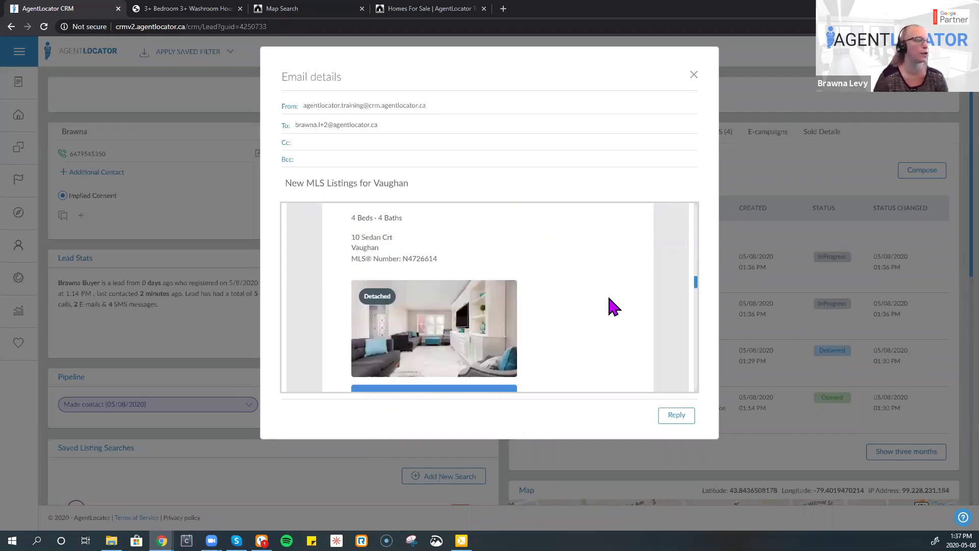
scroll(614, 306, "down", 2)
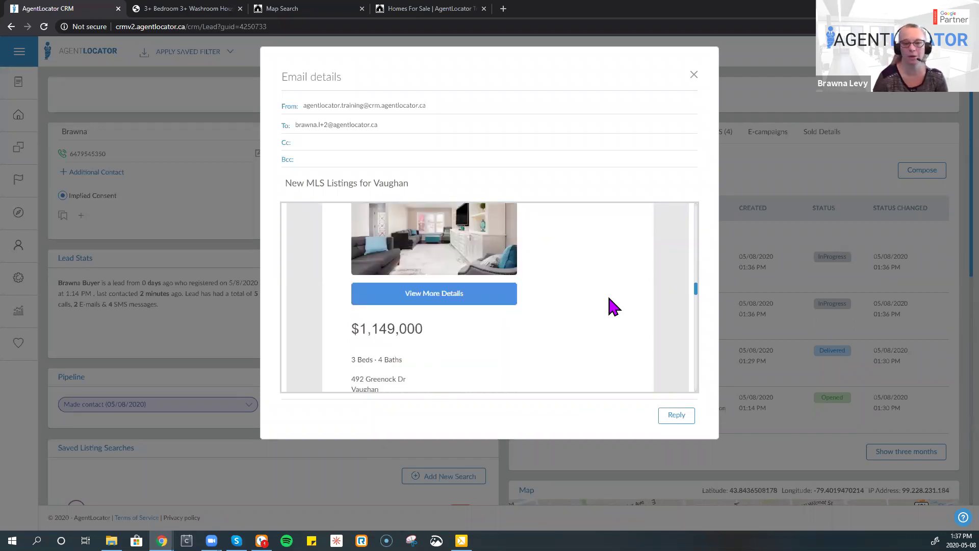
left_click(694, 74)
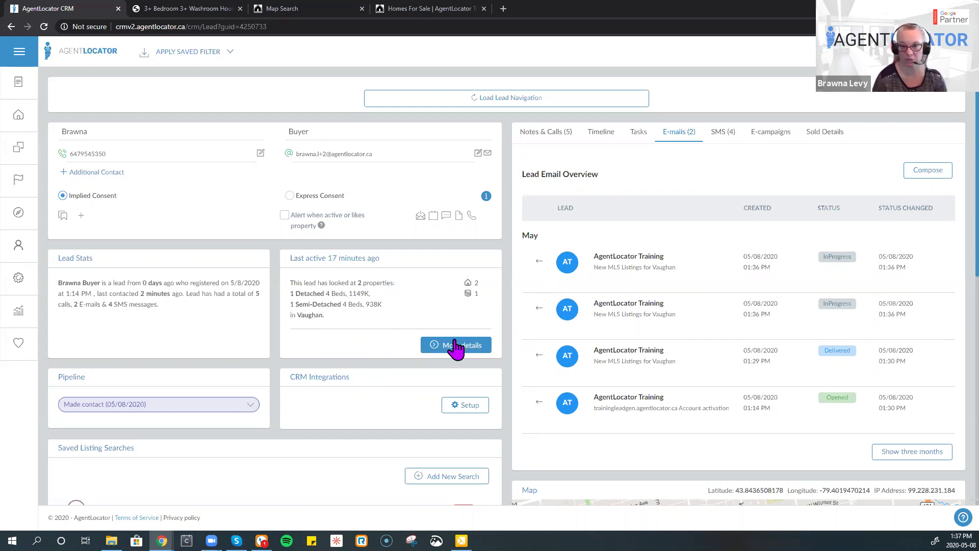
scroll(684, 363, "down", 2)
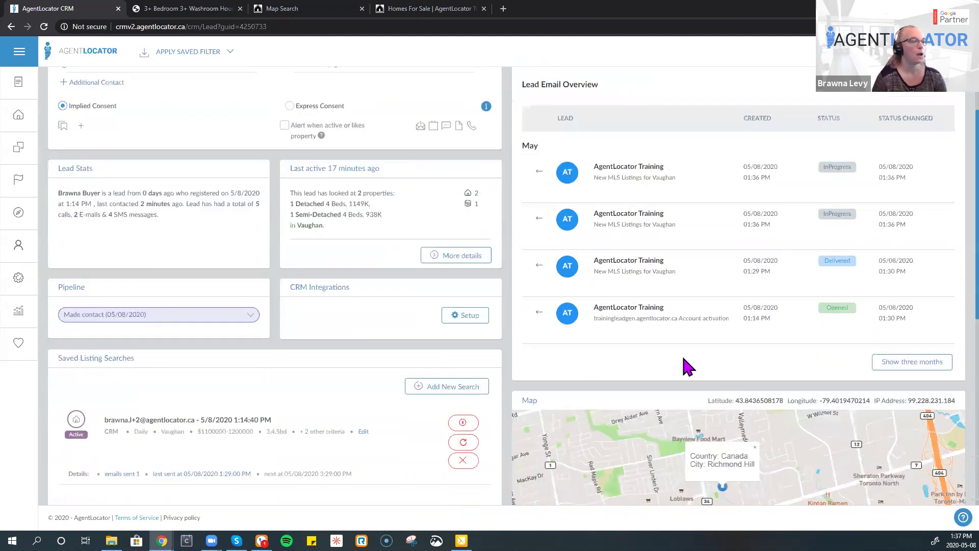
scroll(743, 404, "down", 2)
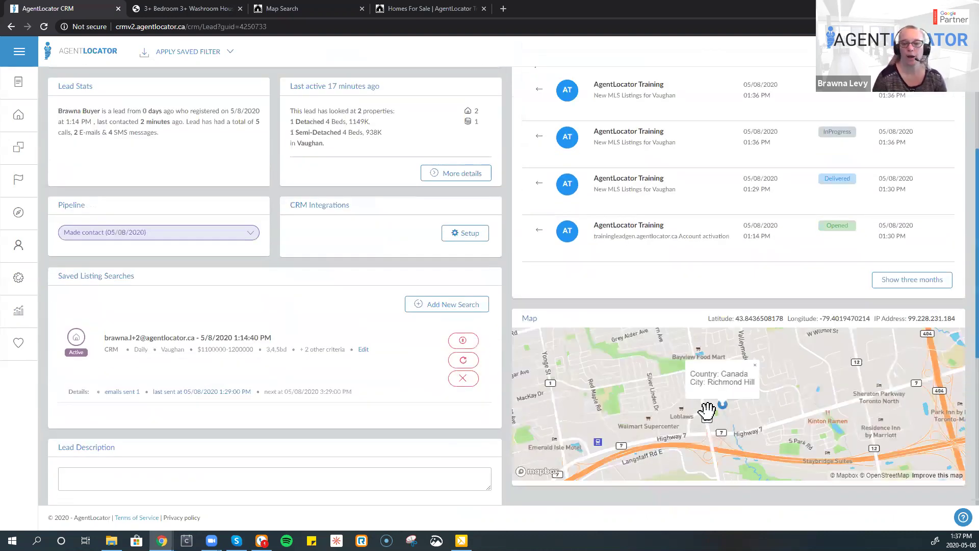
scroll(708, 411, "down", 1)
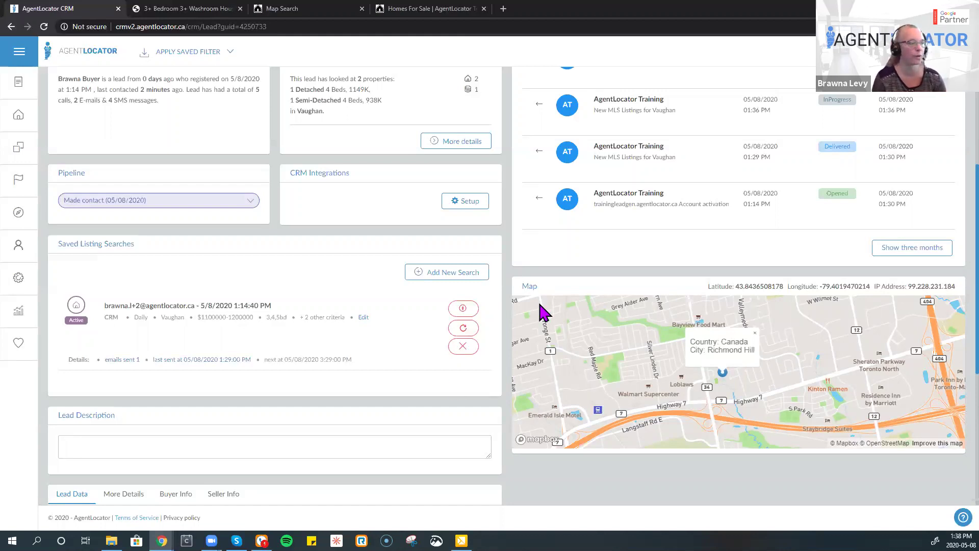
scroll(506, 278, "up", 4)
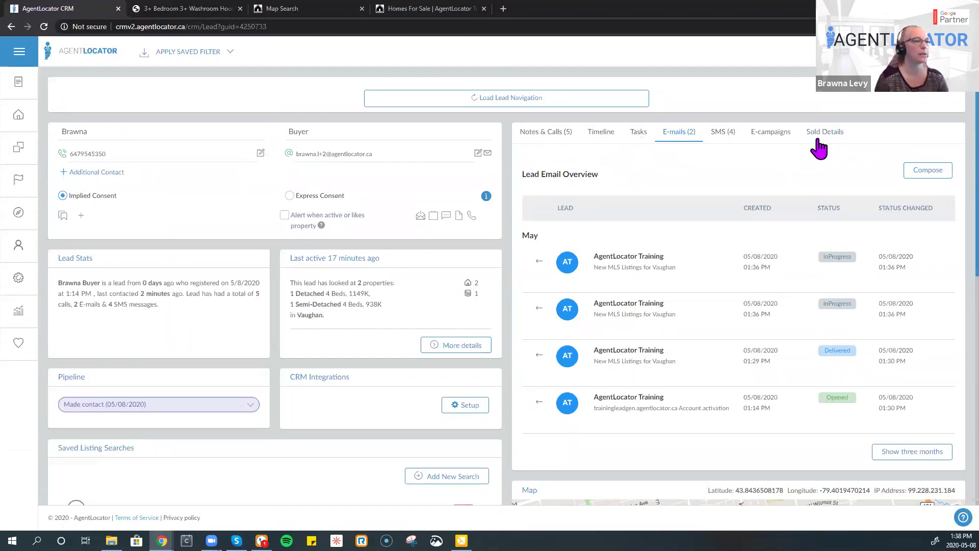
- Look through the lead's SMS, E-mails and Notes & Calls, ending on the Tasks tab
left_click(713, 140)
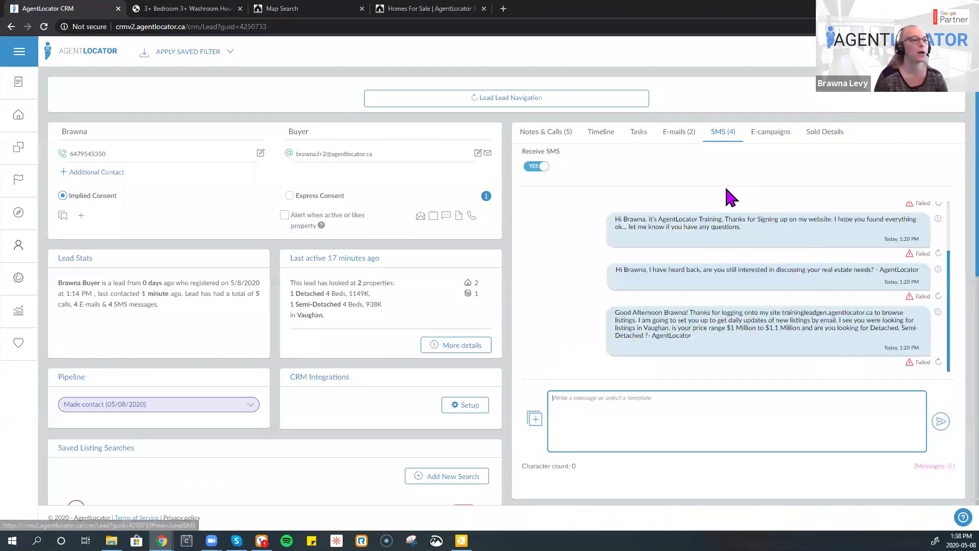
left_click(679, 135)
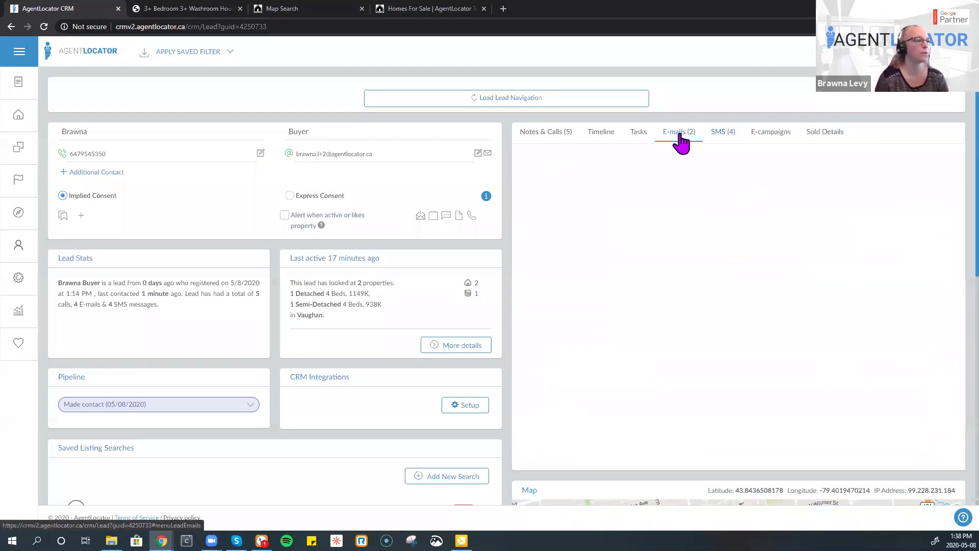
left_click(543, 131)
left_click(639, 135)
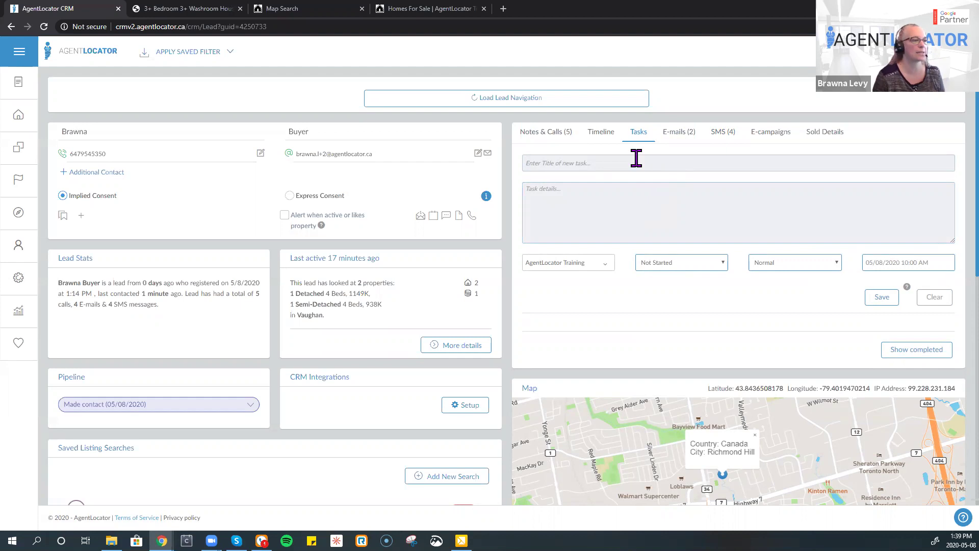
- Title the new task 'F/U for Mortgage Broker contact' and describe connecting the broker and client
left_click(616, 164)
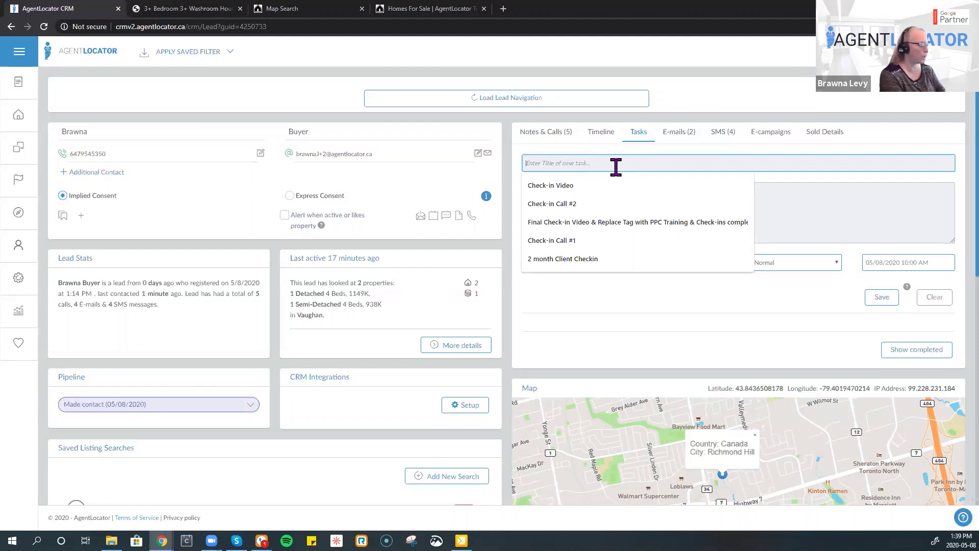
type("F/")
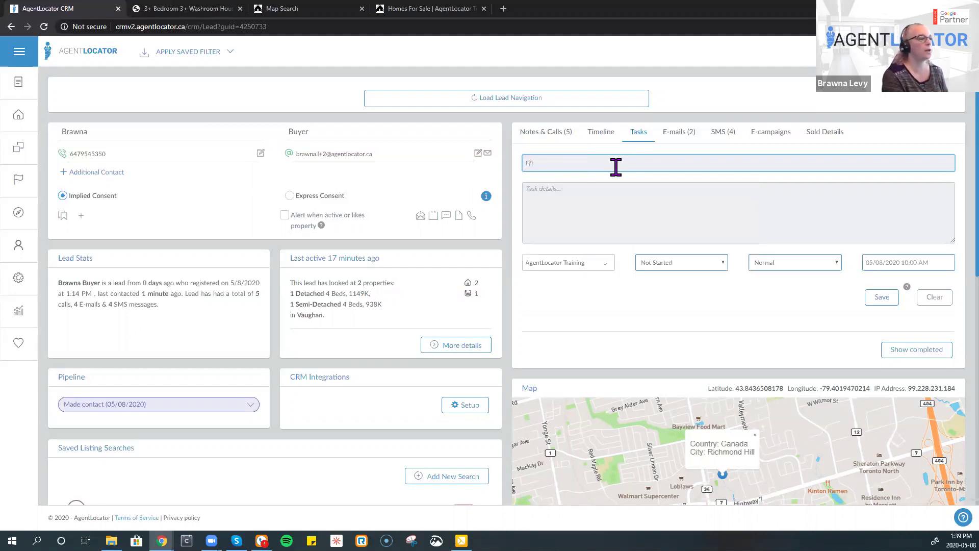
type("U for")
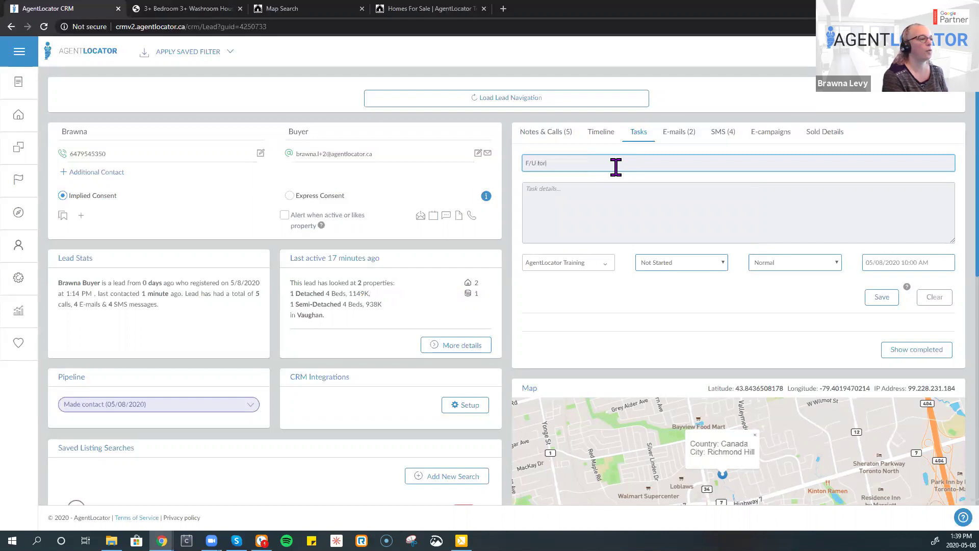
type(" Mortgage Broker contact")
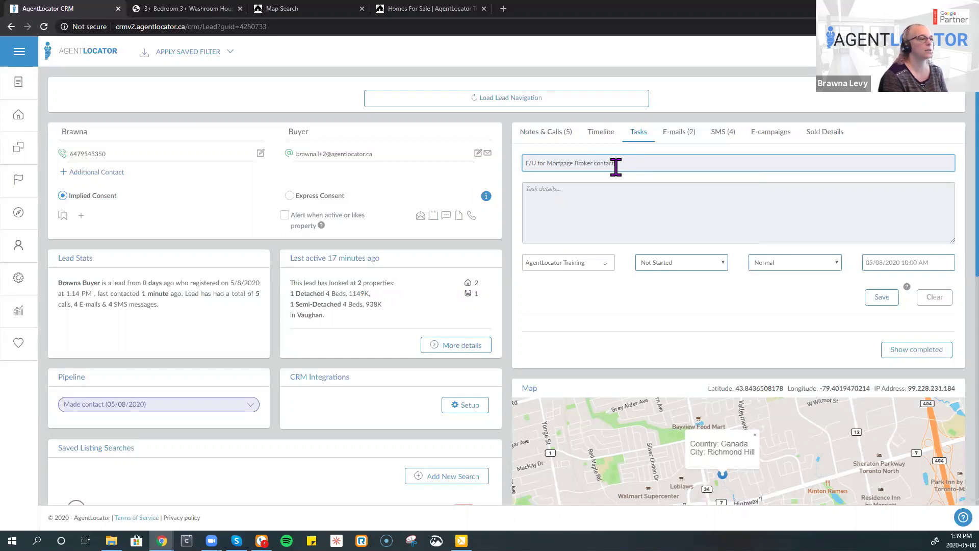
key("Tab")
type("share mortga")
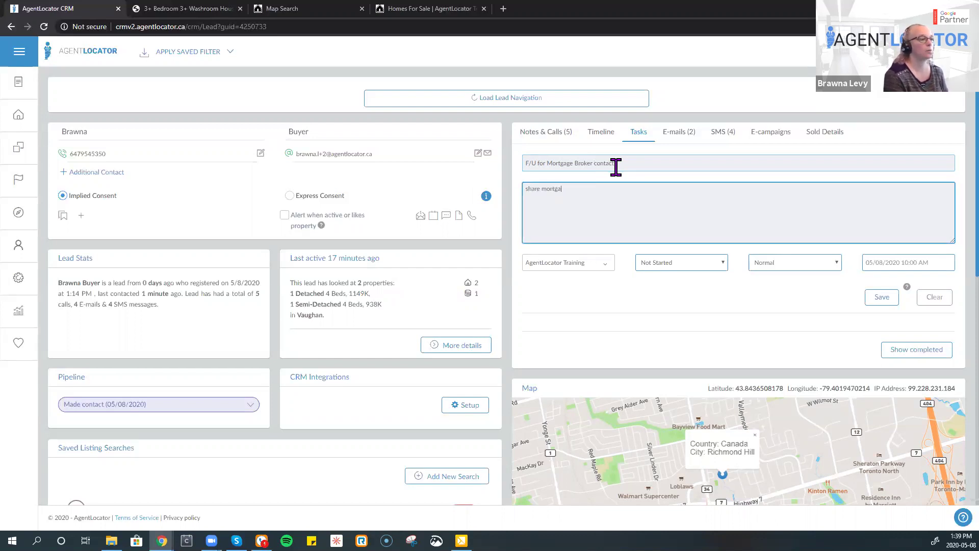
type("ge broker detail")
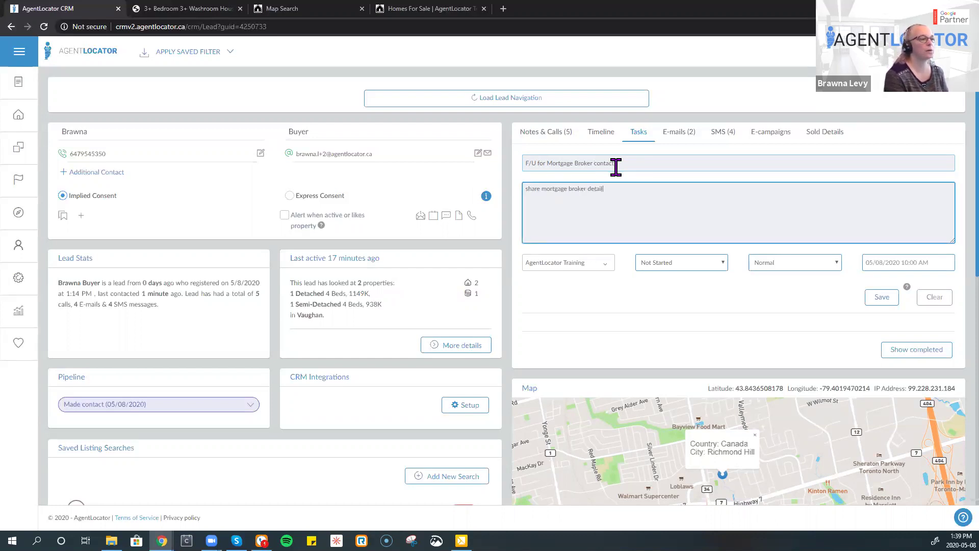
type("s with client and vis")
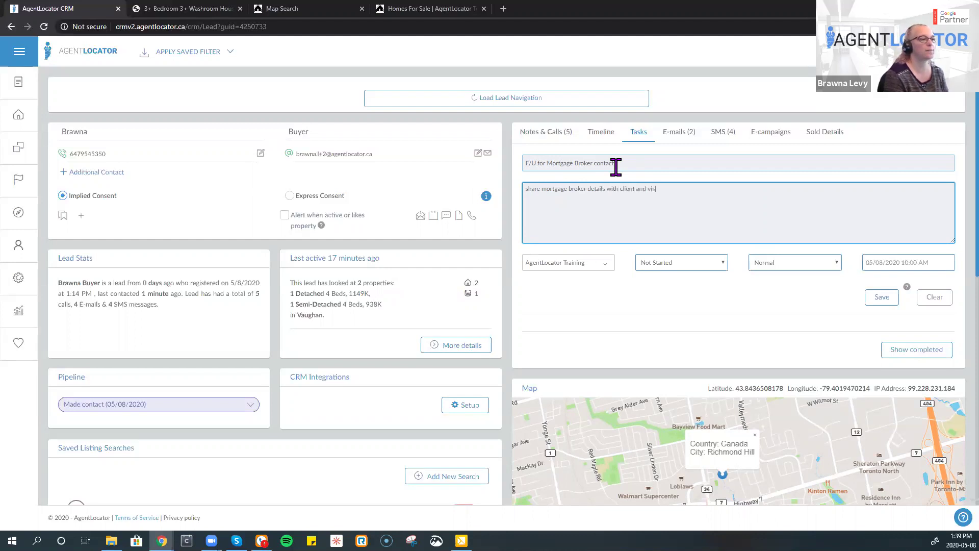
type("a versa and make sure connected and moving forward")
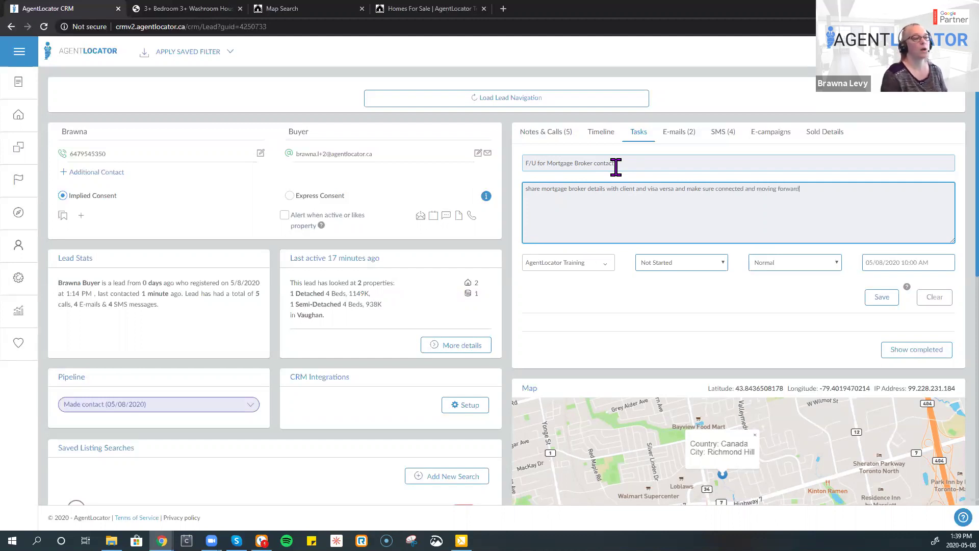
- Set the task to In Progress, High priority, due May 12, and save it
left_click(724, 264)
left_click(695, 308)
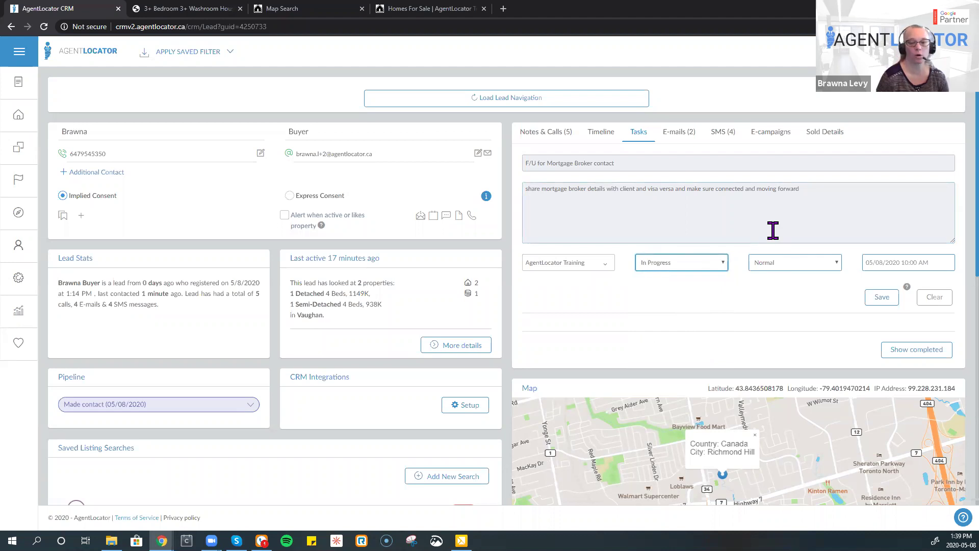
left_click(790, 263)
left_click(785, 279)
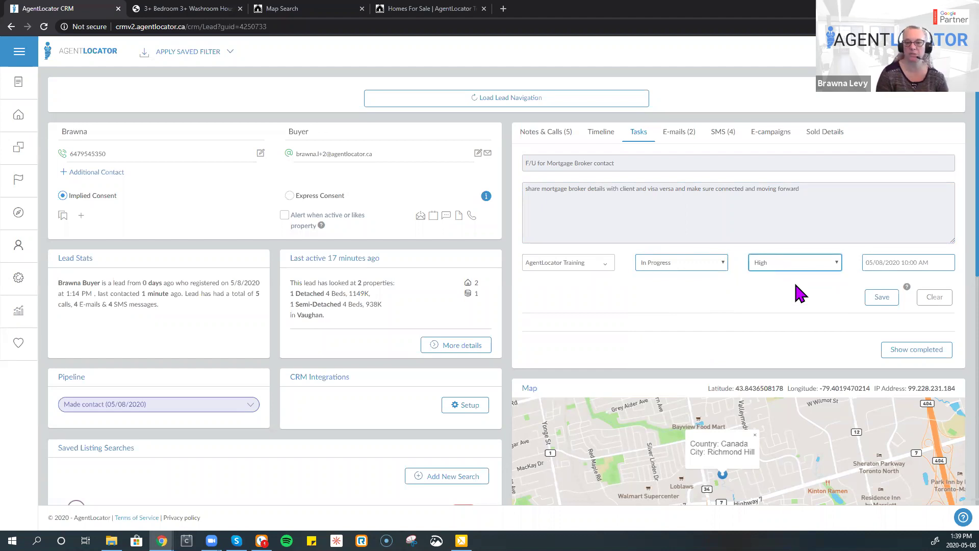
left_click(874, 265)
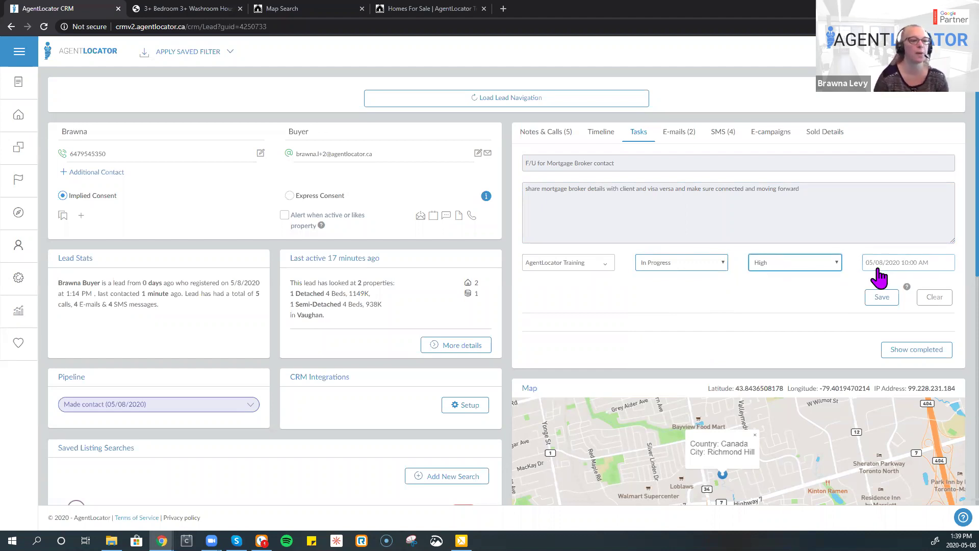
left_click(883, 343)
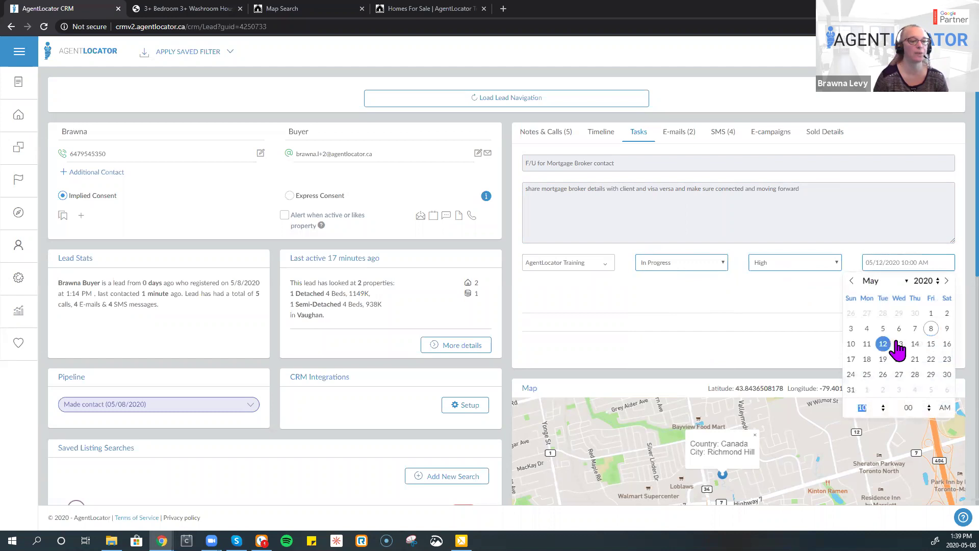
left_click(792, 346)
left_click(883, 296)
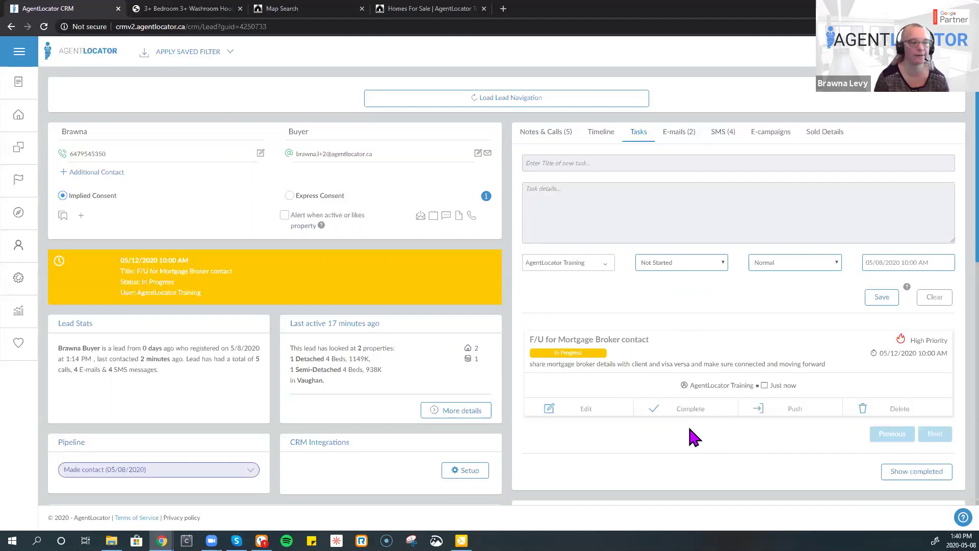
- Mark 'F/U for Mortgage Broker contact' completed and show completed tasks in the list
left_click(546, 135)
left_click(601, 164)
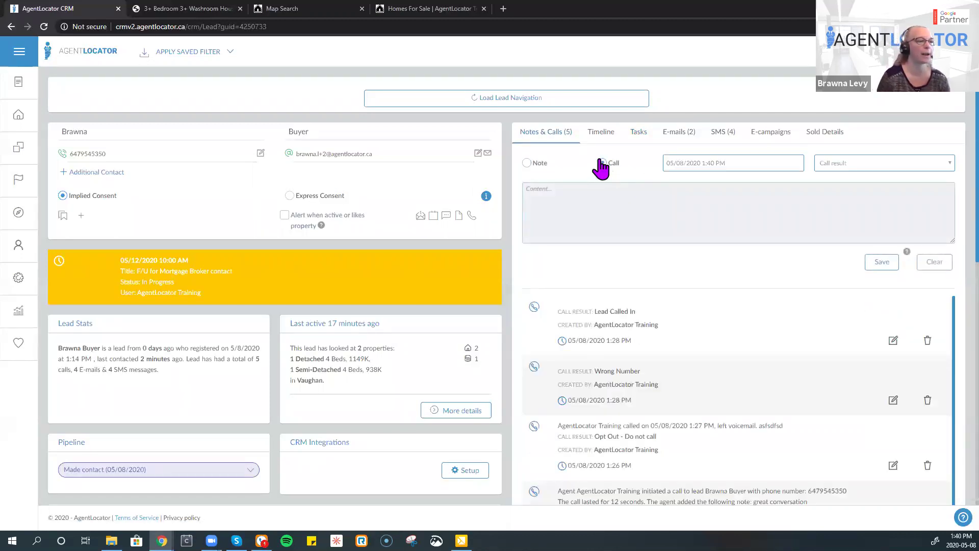
left_click(644, 134)
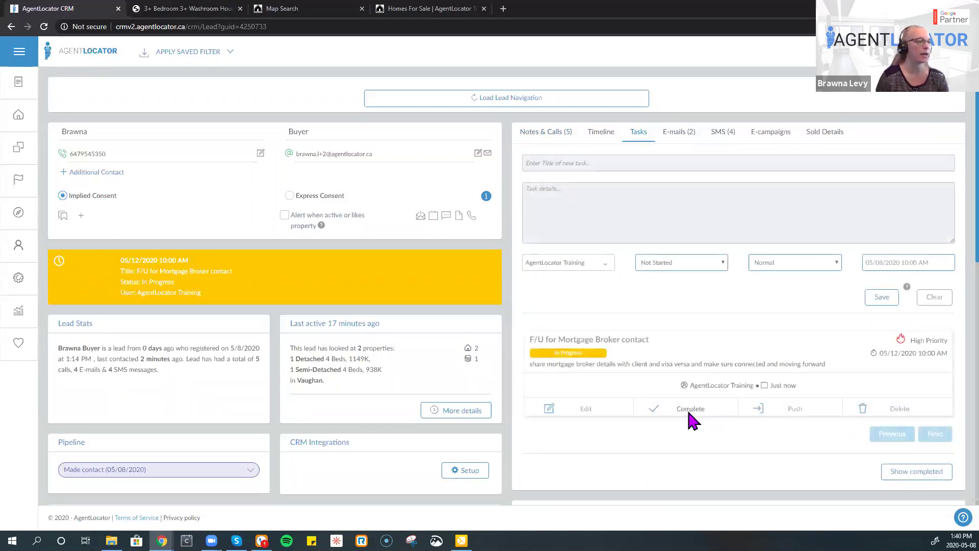
left_click(688, 409)
left_click(464, 346)
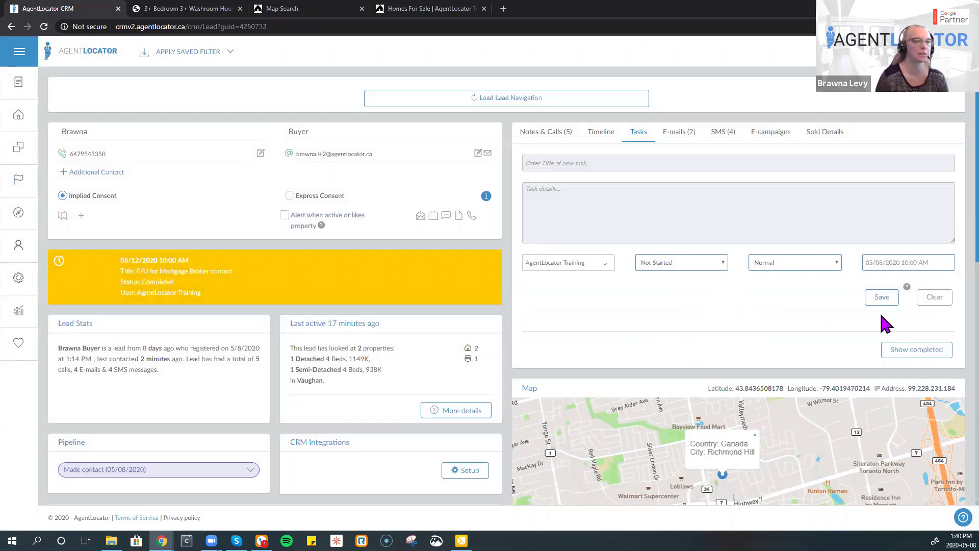
left_click(906, 351)
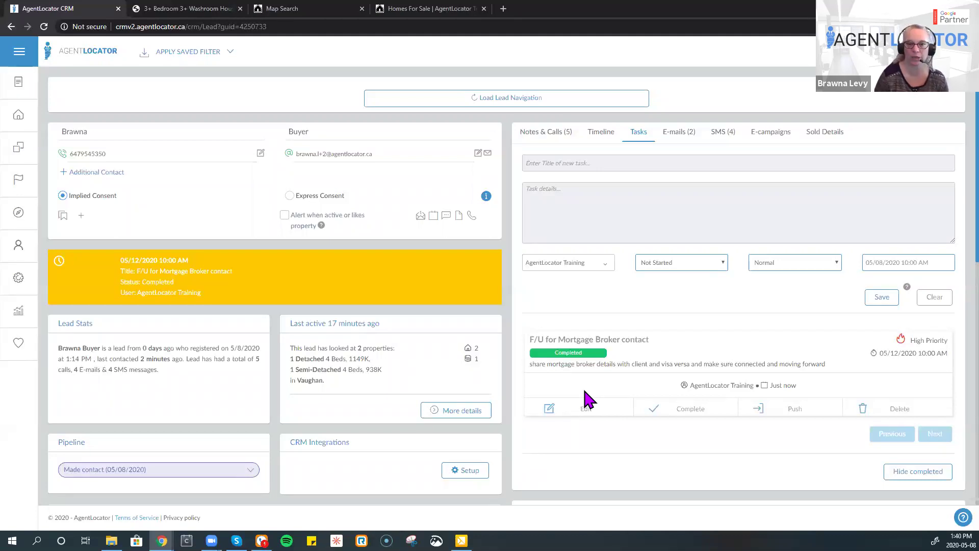
- Title a new task 'F/U on Mortgage pricing for buying a house' with details about their budget
left_click(580, 163)
type("F")
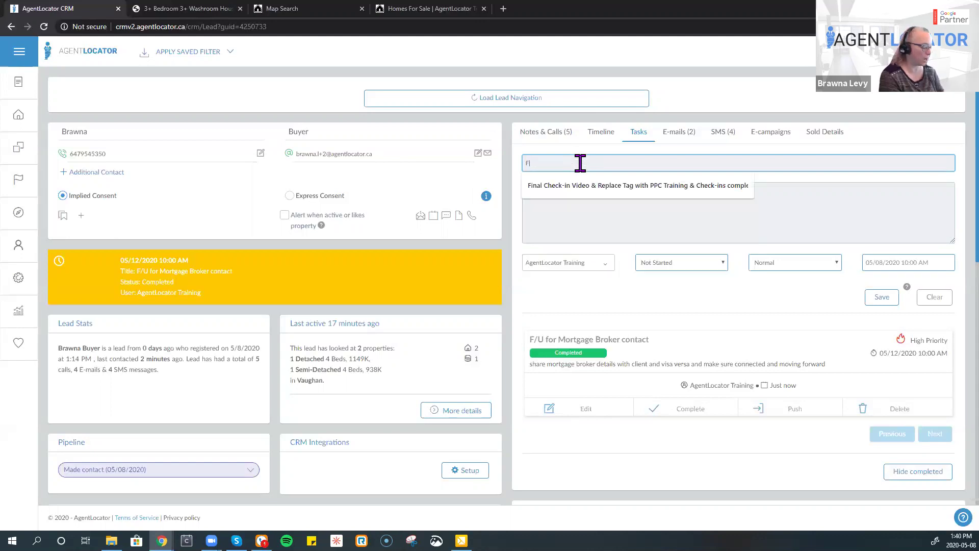
type("?U")
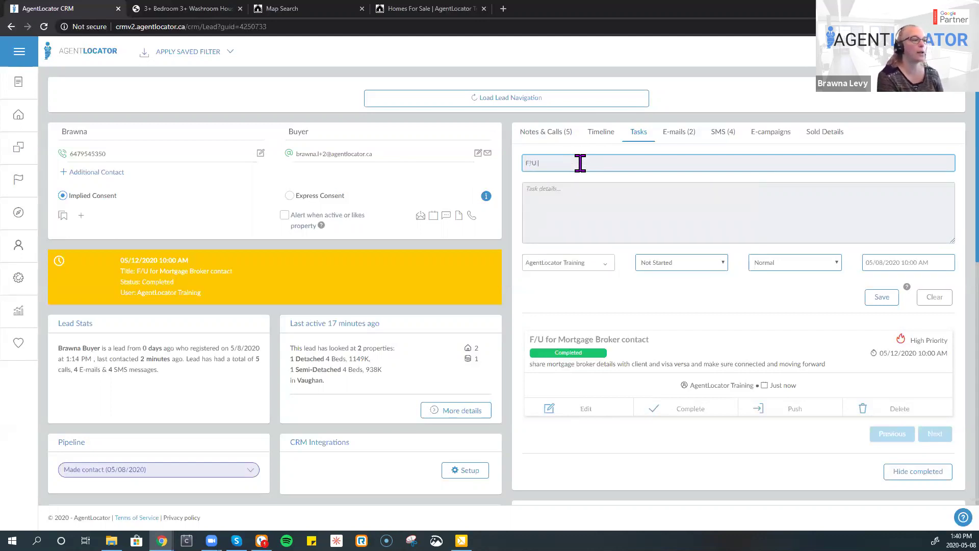
key("BackSpace")
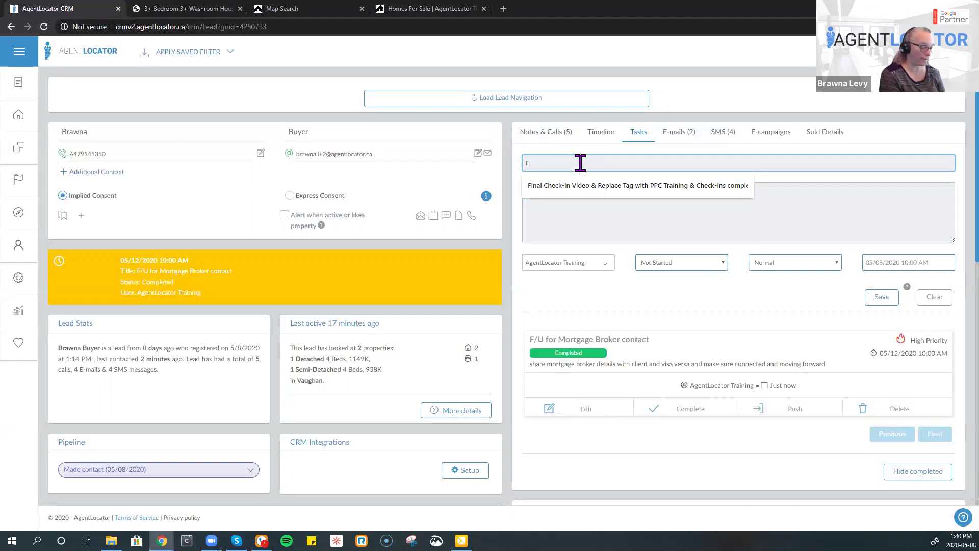
type("/U")
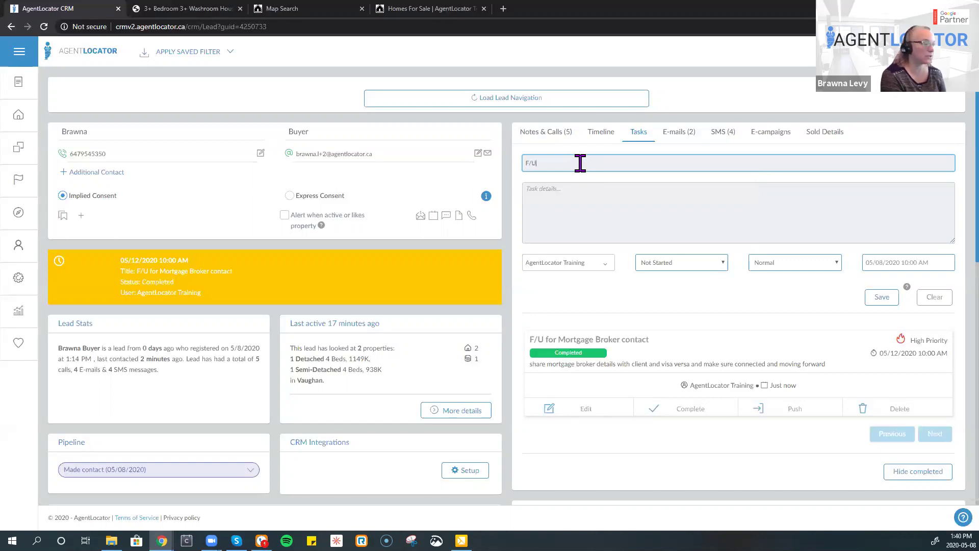
type(" on Mortrgag")
key("BackSpace")
key("BackSpace")
key("BackSpace")
key("BackSpace")
type("gage")
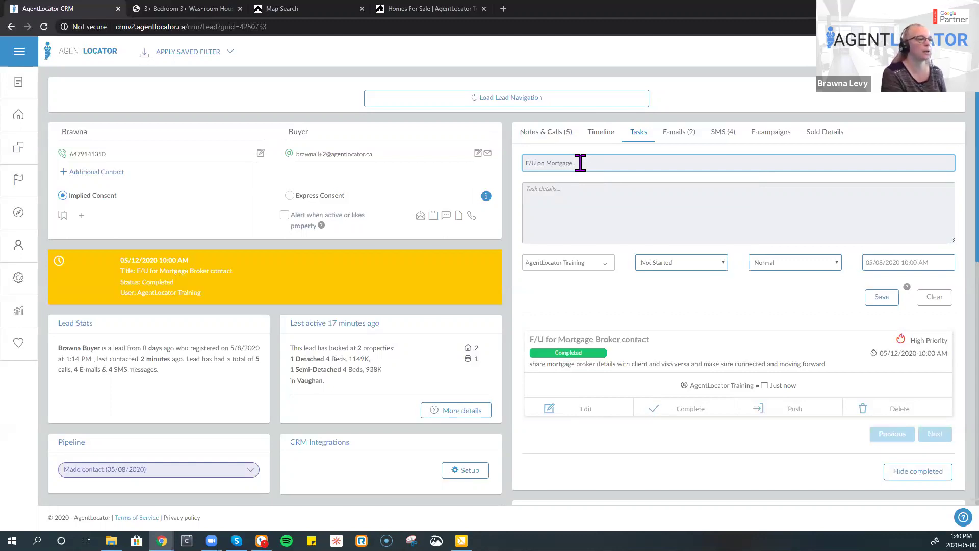
type("pricing")
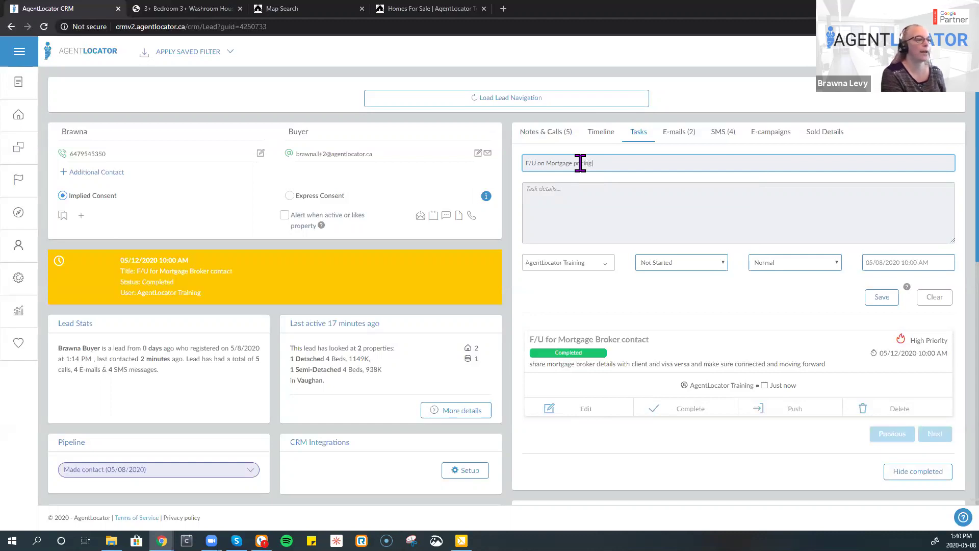
type(" for buying a house")
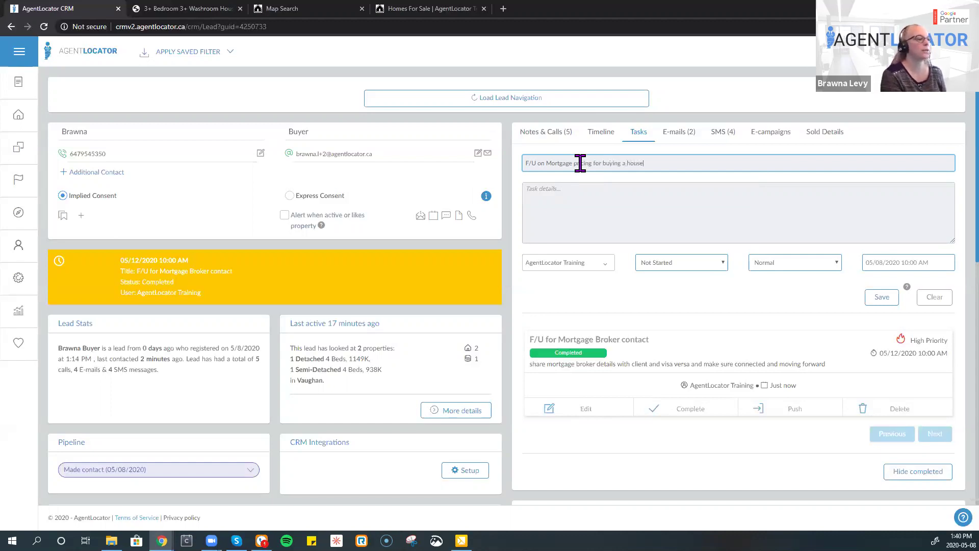
key("Tab")
type("what is there but")
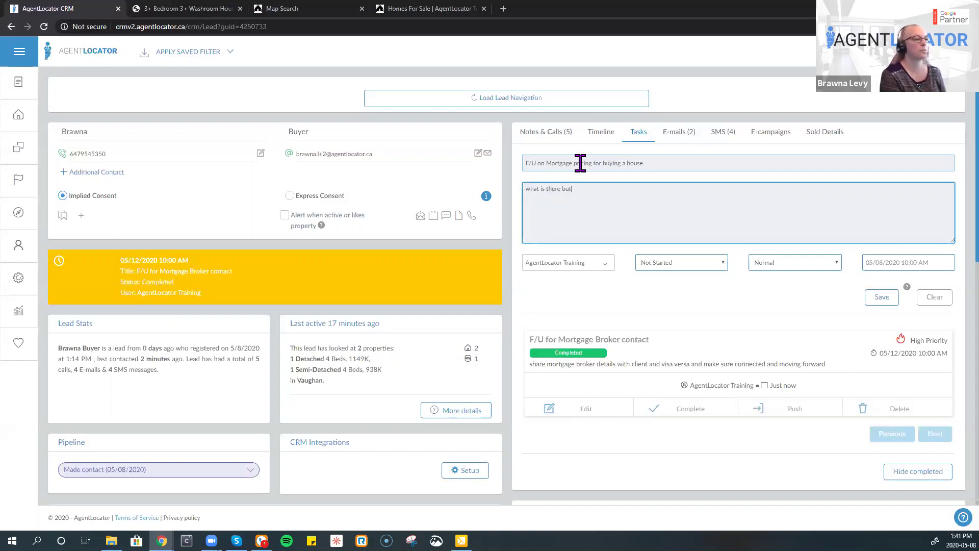
key("BackSpace")
type("dget")
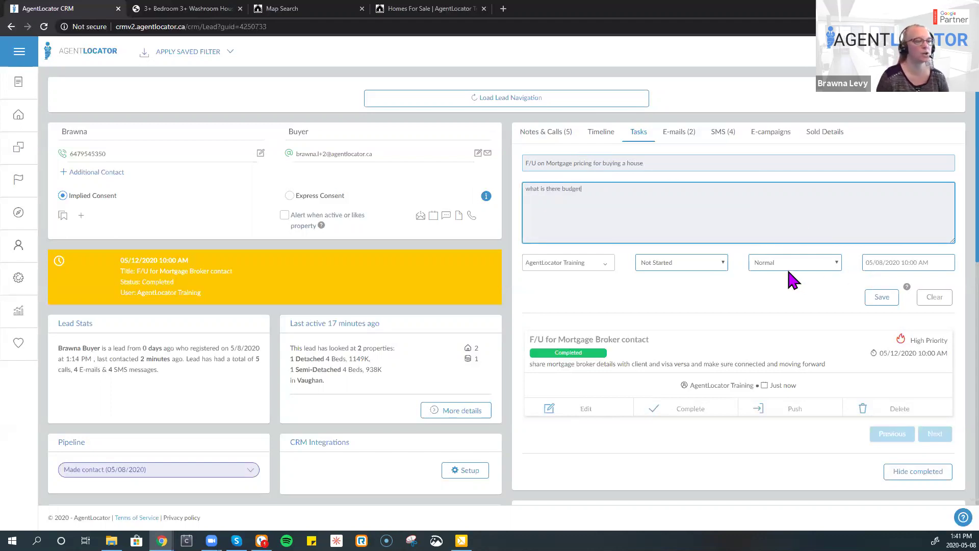
- Give the pricing task High priority and a May 20 due date, then save it
left_click(786, 266)
key("Up")
key("Up")
key("Return")
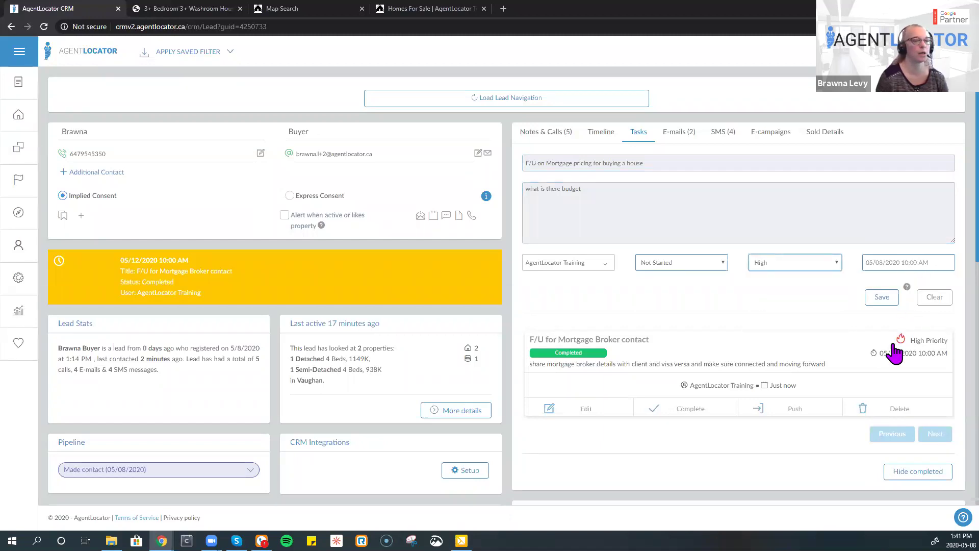
key("Tab")
left_click(898, 359)
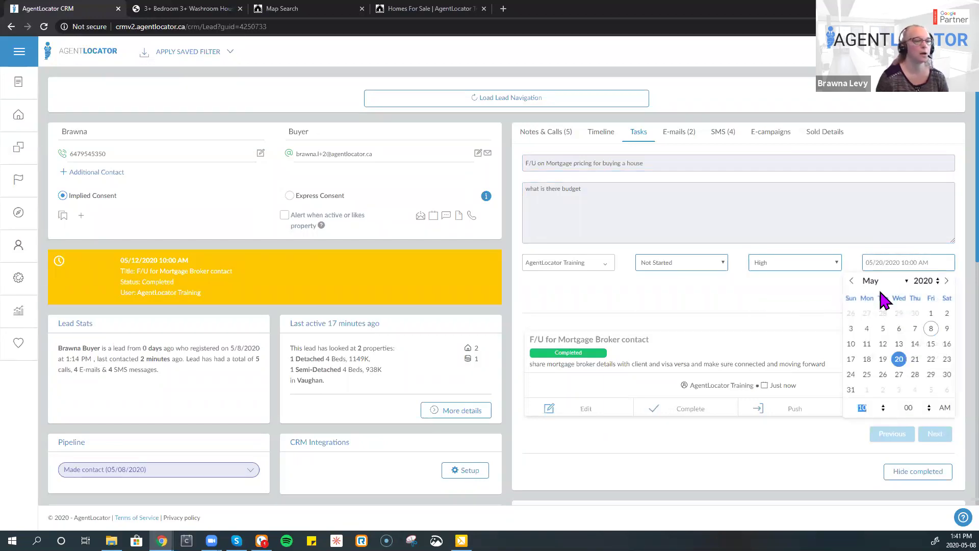
left_click(876, 298)
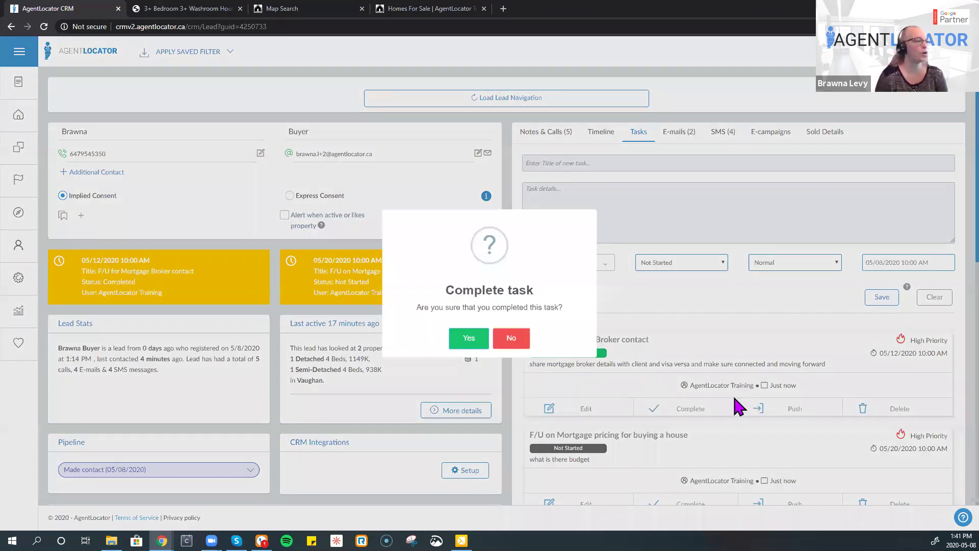
- Confirm the pricing task as completed, reload the lead page, and return to the leads list
key("Return")
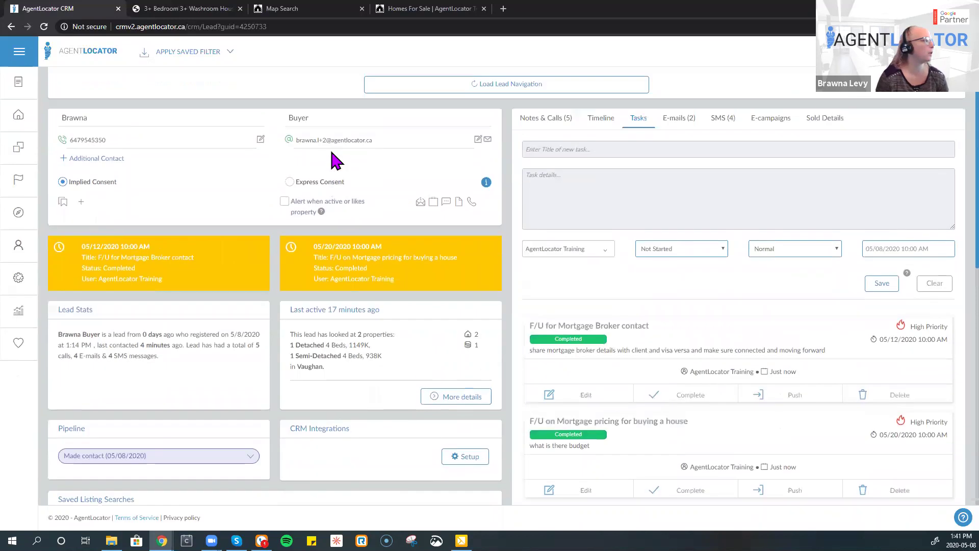
left_click(44, 26)
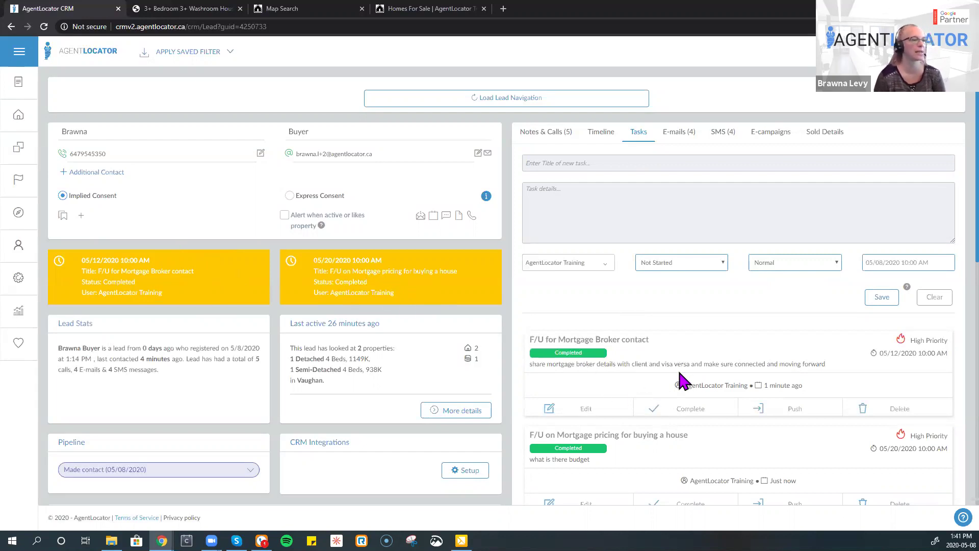
left_click(24, 109)
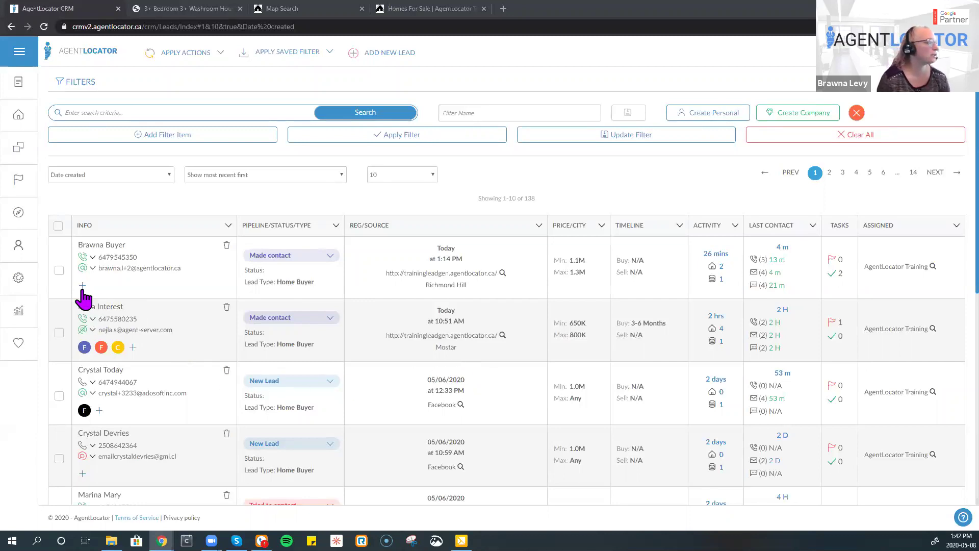
- Review the top lead's available tags, then bring up the Help search panel
left_click(477, 351)
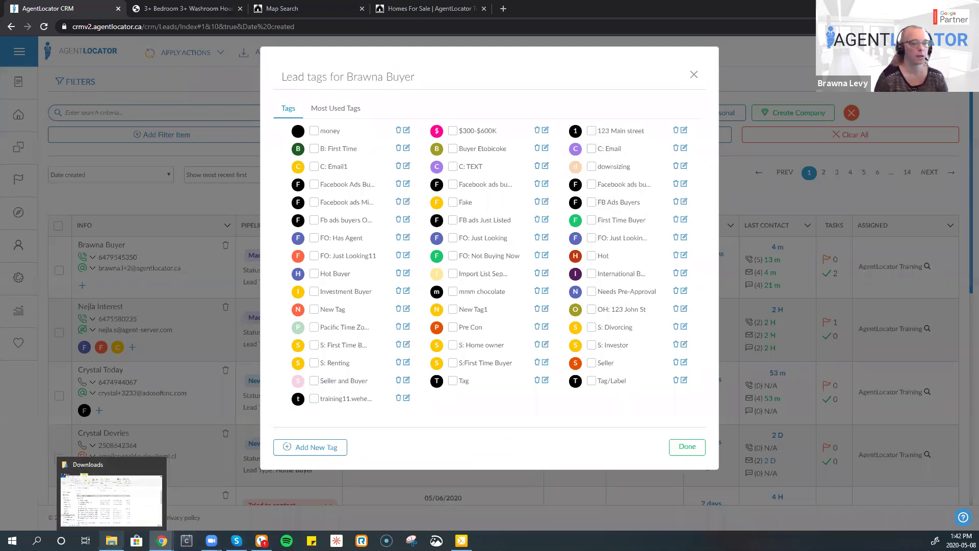
left_click(963, 517)
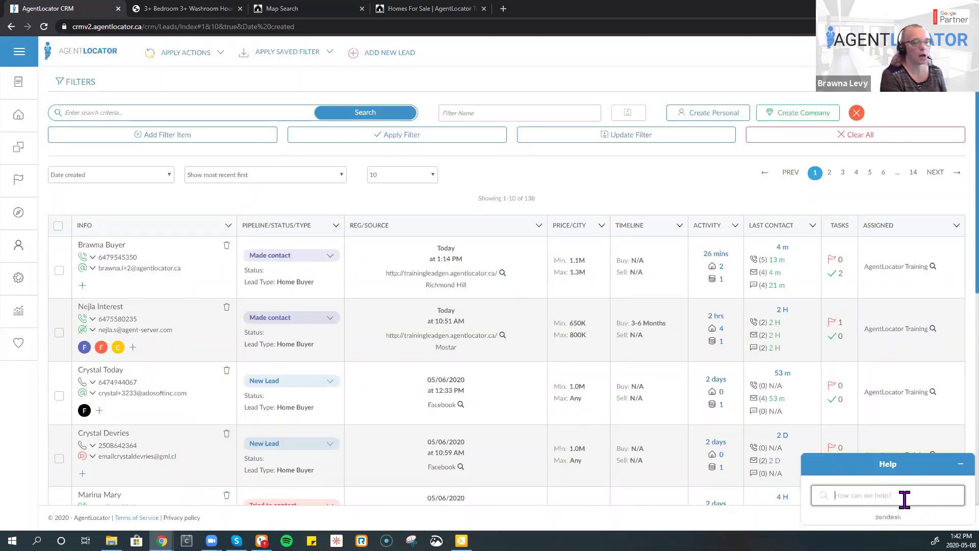
- Search help for 'sample tag list' and pop out the Sample Tags to Use article
type("sample tag list")
key("Return")
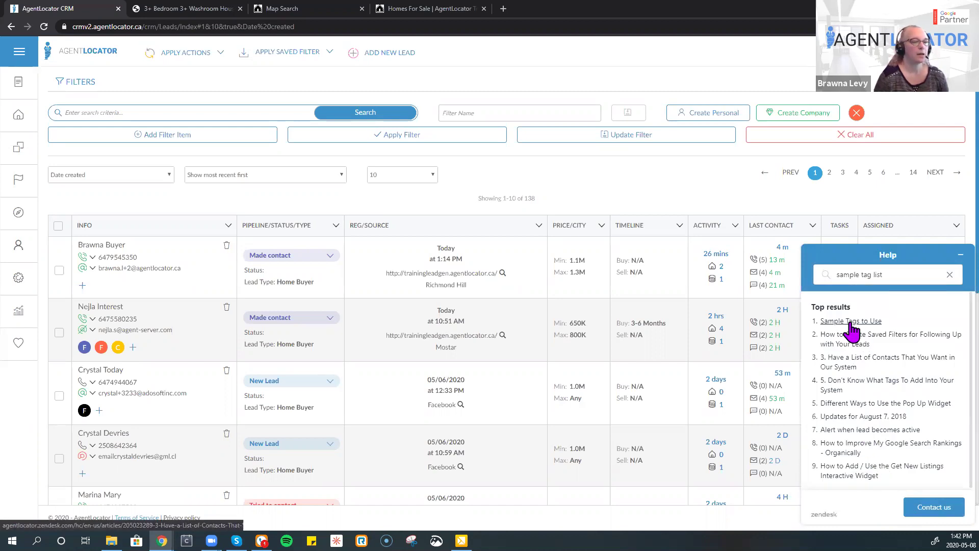
left_click(851, 322)
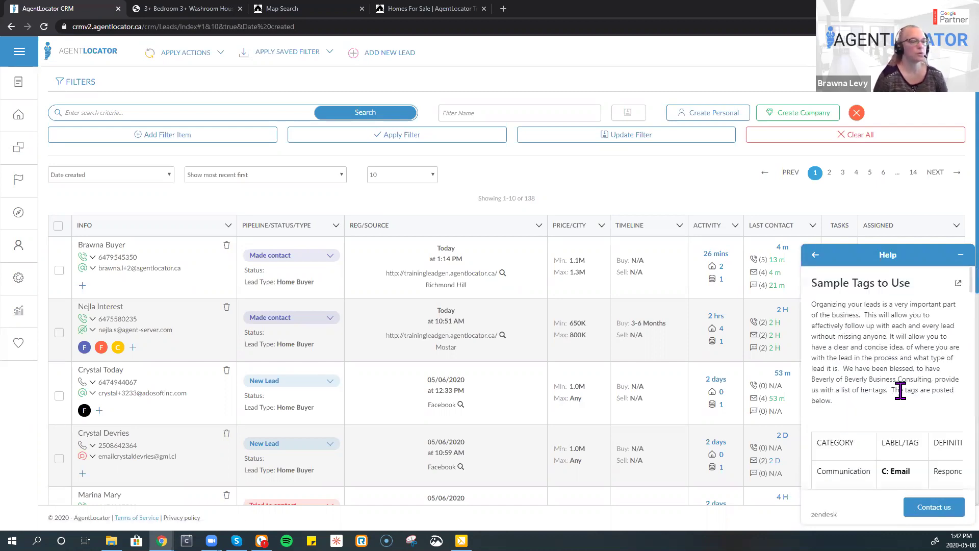
scroll(910, 426, "down", 2)
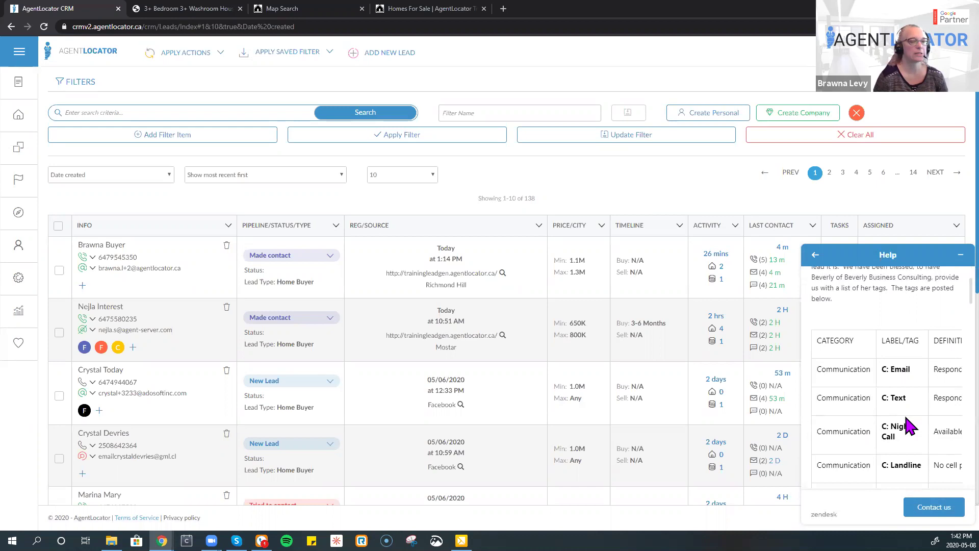
scroll(907, 418, "down", 2)
scroll(902, 411, "up", 4)
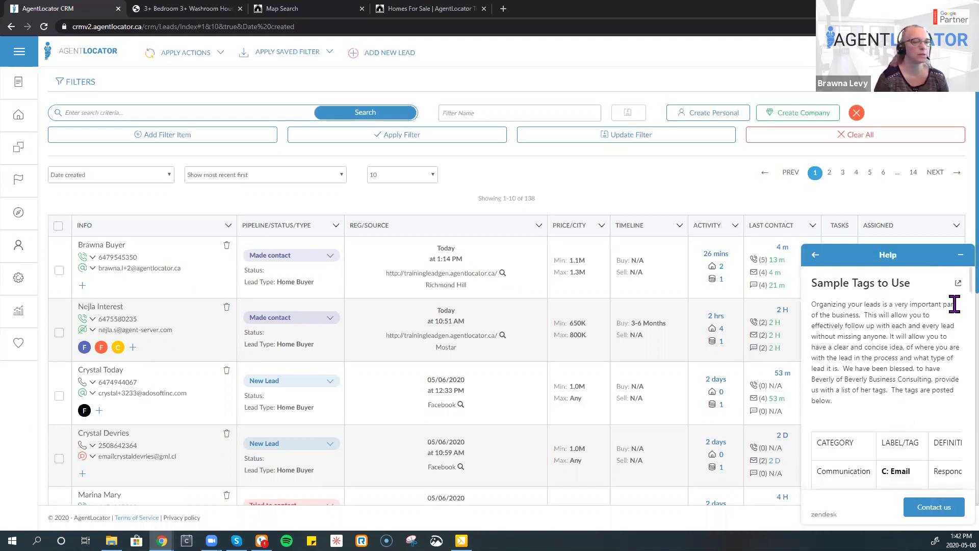
left_click(957, 284)
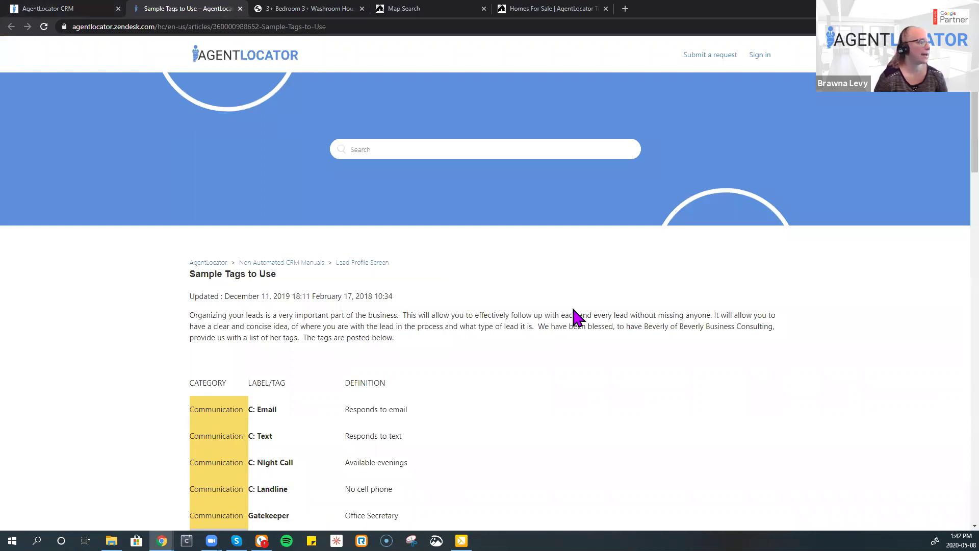
- Read the Sample Tags to Use table down to the Miscellaneous row and back, then return to the CRM tab
scroll(562, 321, "down", 4)
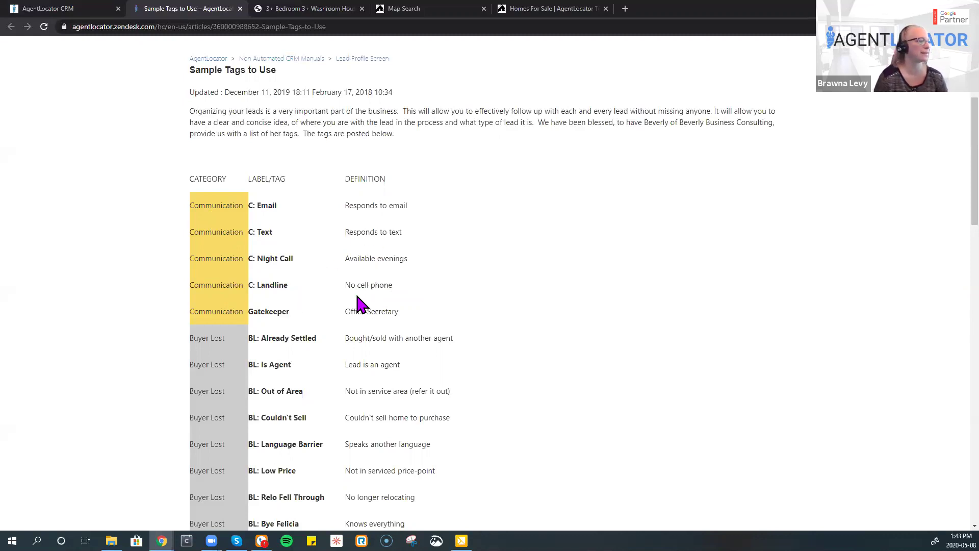
scroll(417, 331, "down", 2)
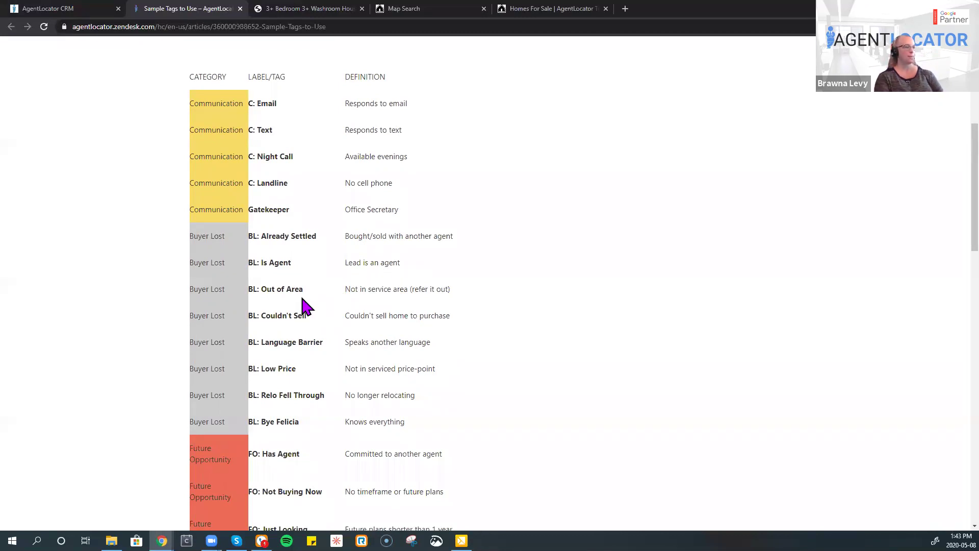
scroll(303, 334, "down", 6)
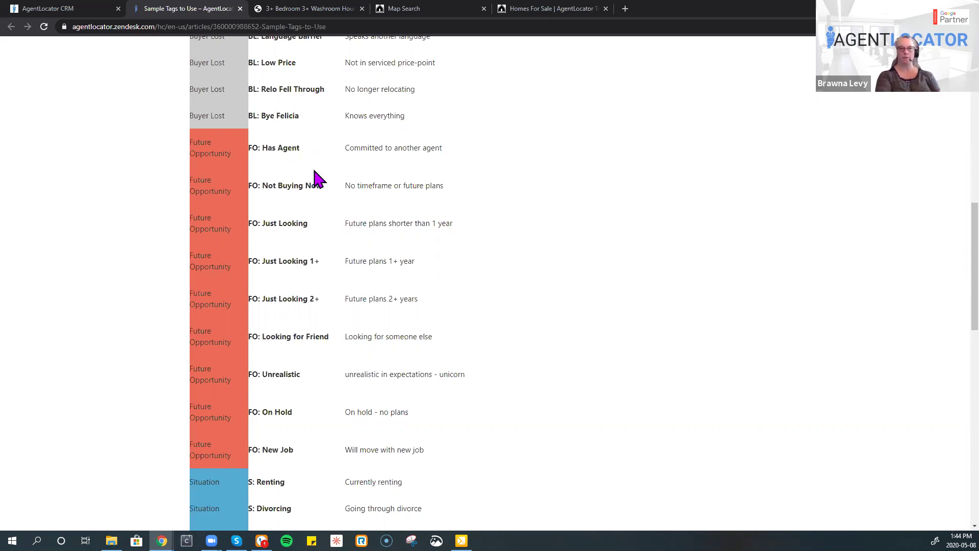
scroll(301, 194, "down", 4)
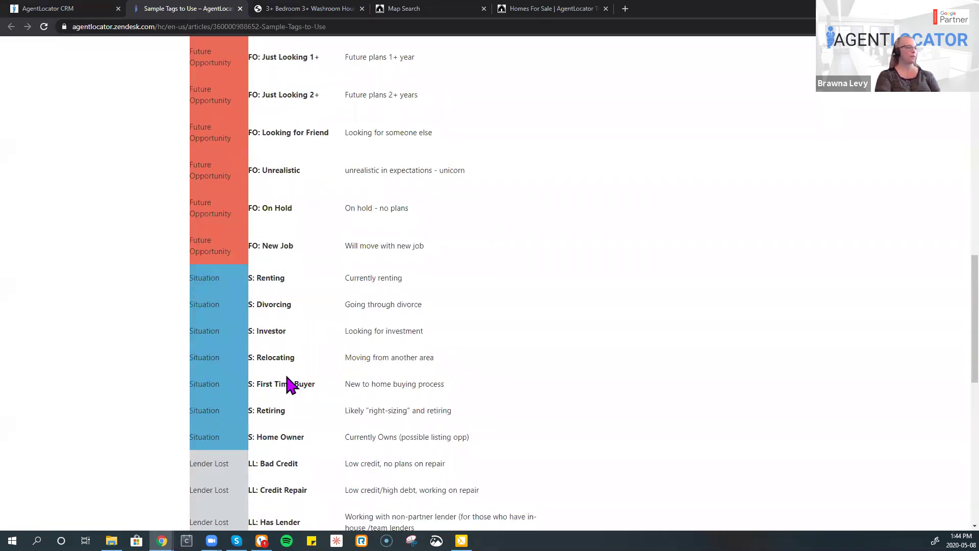
scroll(289, 385, "down", 2)
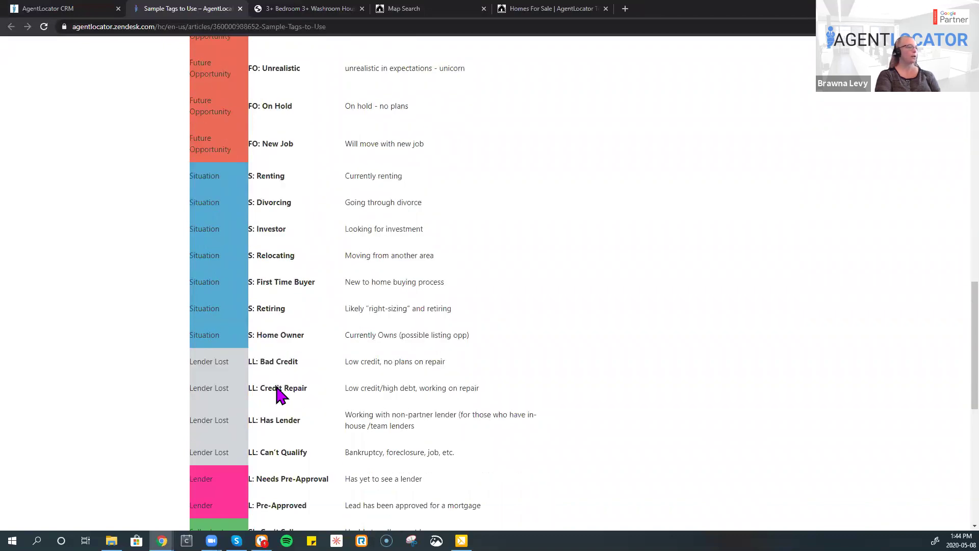
scroll(295, 421, "down", 4)
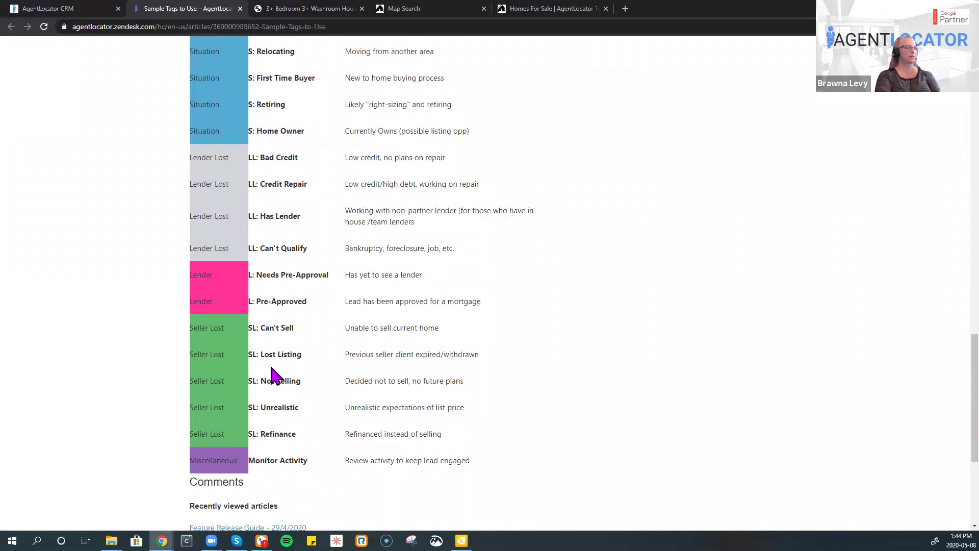
scroll(274, 377, "up", 10)
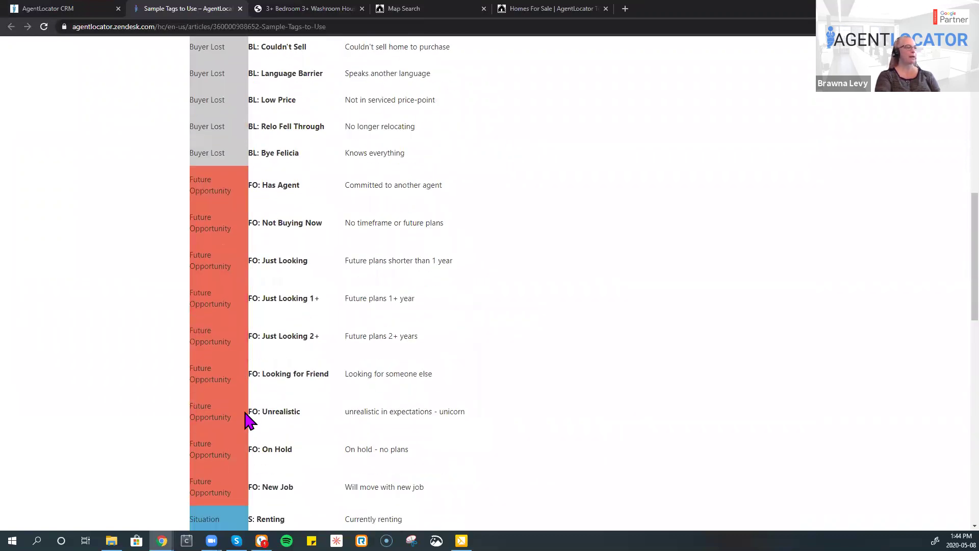
scroll(249, 421, "down", 10)
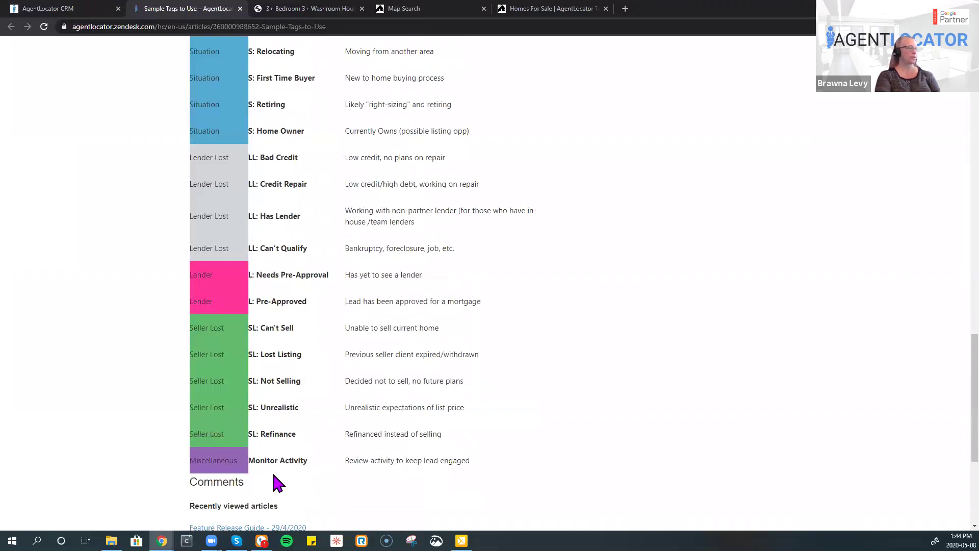
scroll(326, 368, "down", 2)
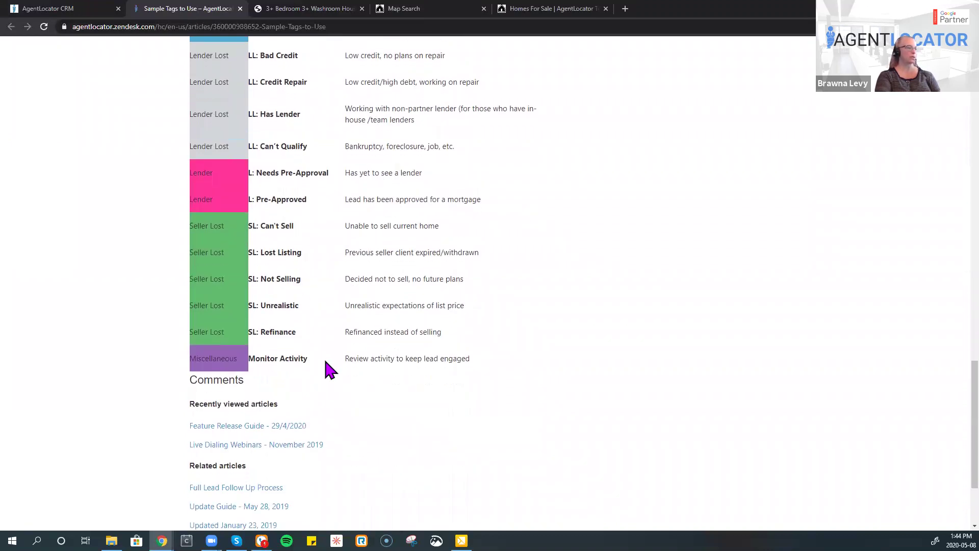
scroll(237, 54, "up", 10)
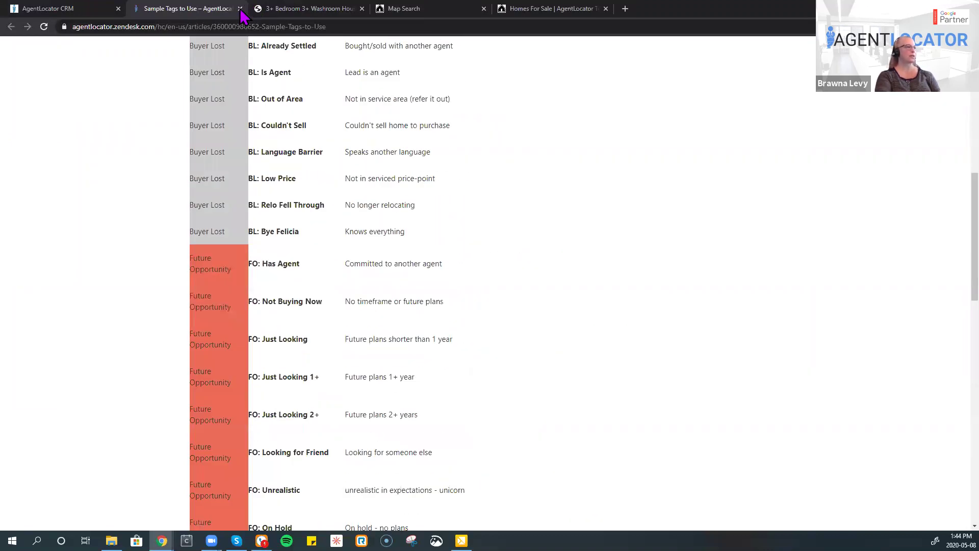
scroll(240, 38, "up", 6)
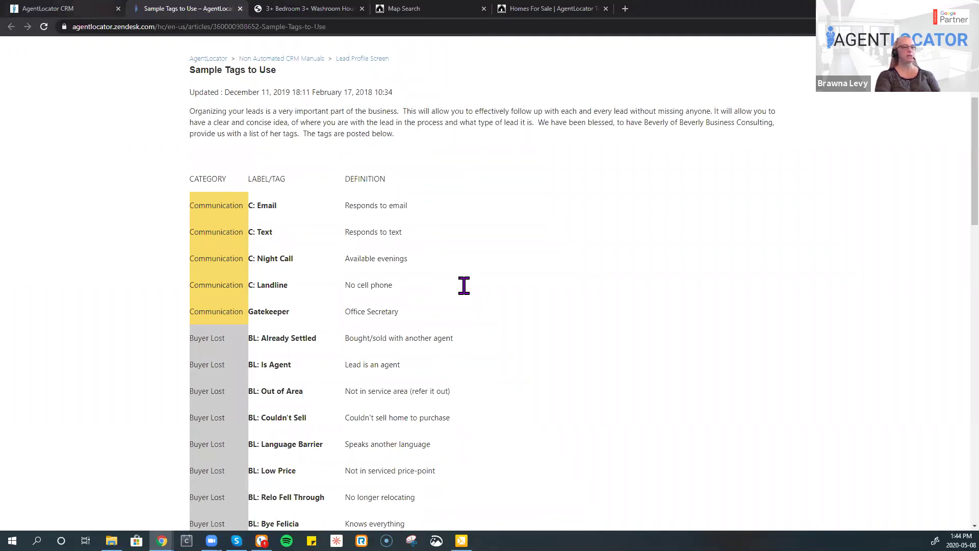
key("ctrl+shift+Tab")
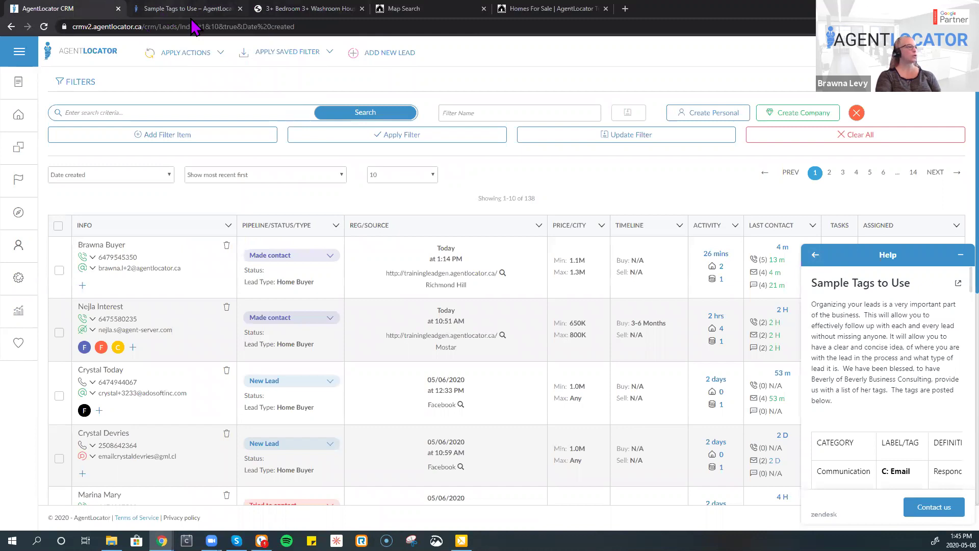
- Select the Sample Tags article's URL in the Zendesk tab's address bar, then return to the CRM leads list
key("ctrl+Tab")
scroll(347, 111, "up", 4)
left_click(363, 26)
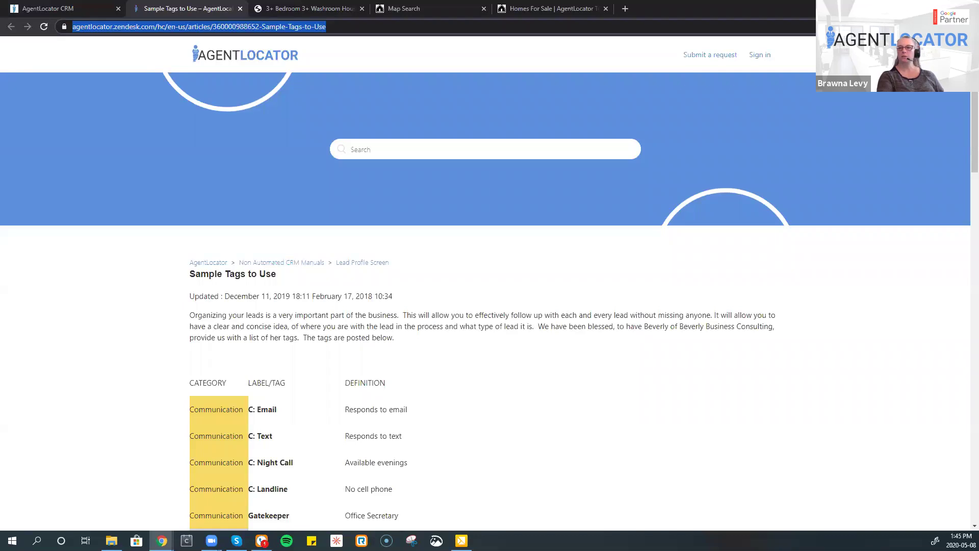
key("alt+Tab")
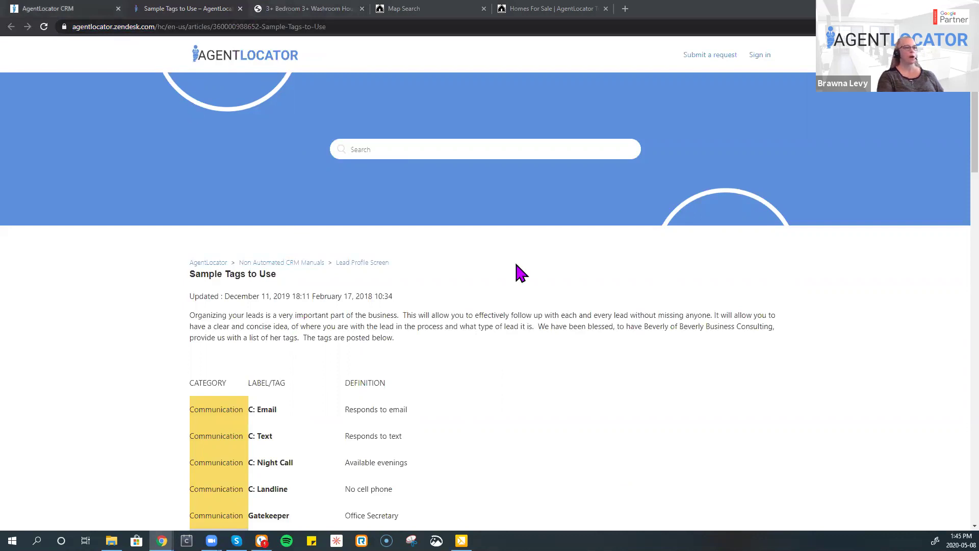
key("ctrl+shift+Tab")
left_click(812, 255)
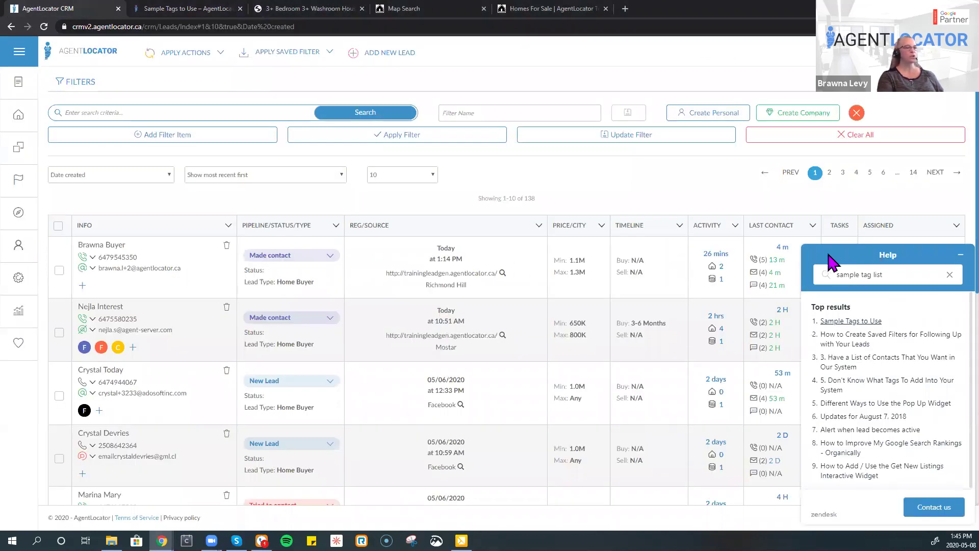
- Replace the help search with 'how to create an email', run it, and minimise the help panel
left_click(961, 255)
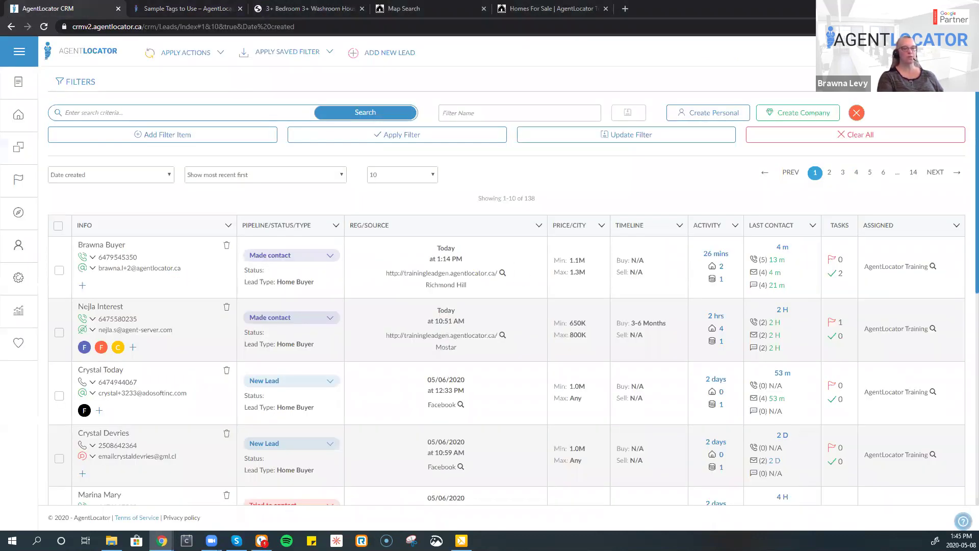
left_click(963, 516)
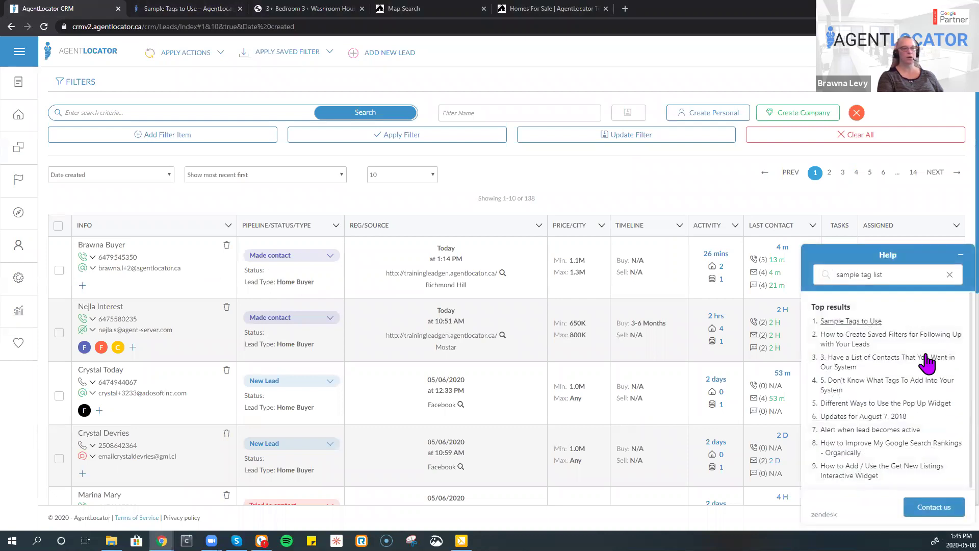
key("ctrl+a")
key("BackSpace")
type("how to")
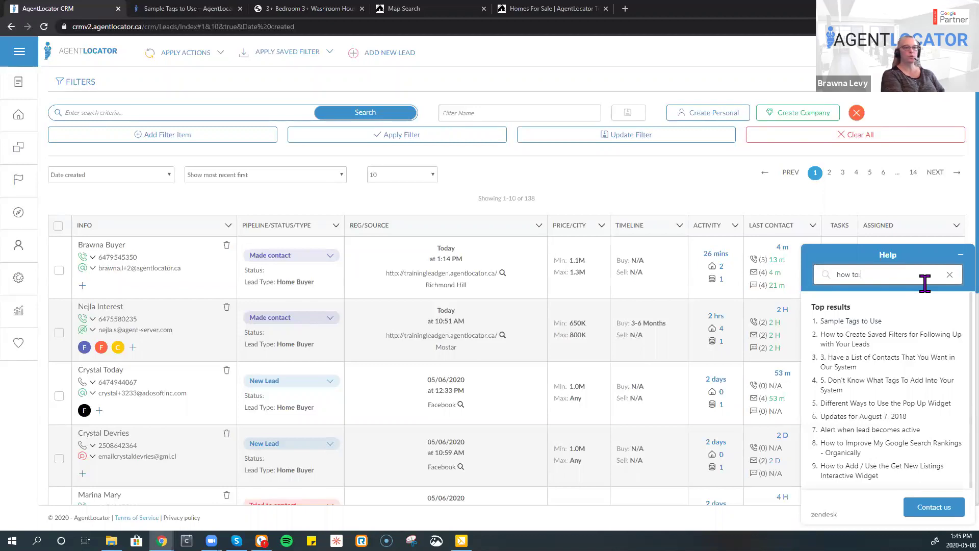
type(" create an email")
key("Return")
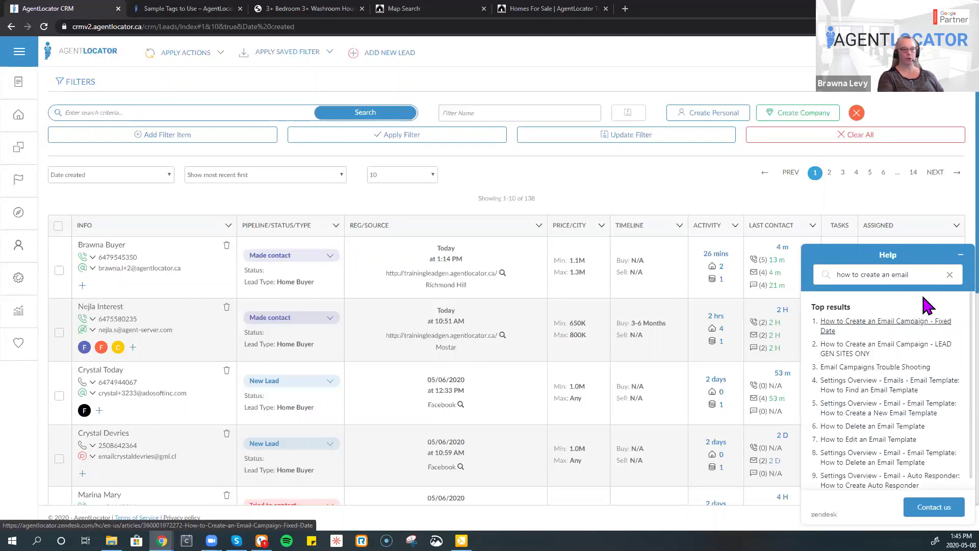
left_click(958, 255)
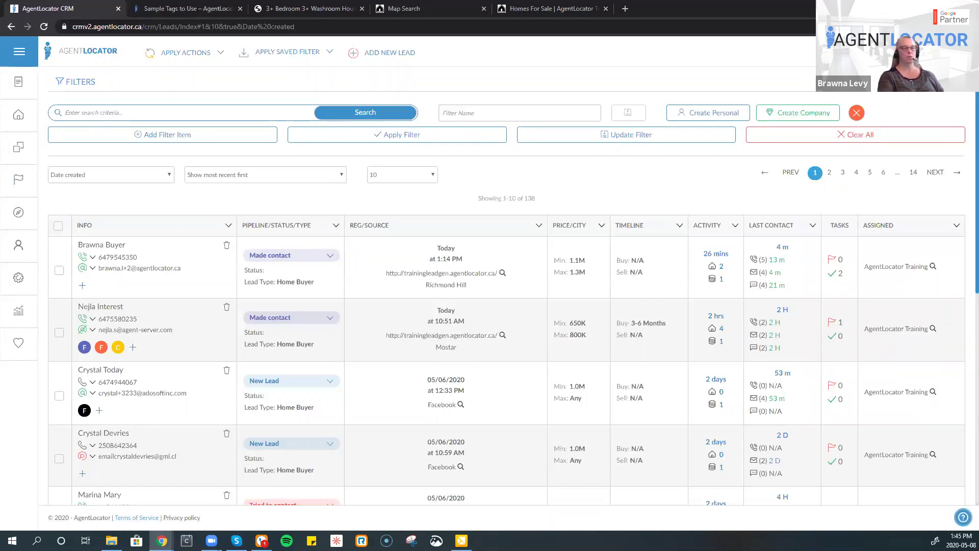
left_click(963, 517)
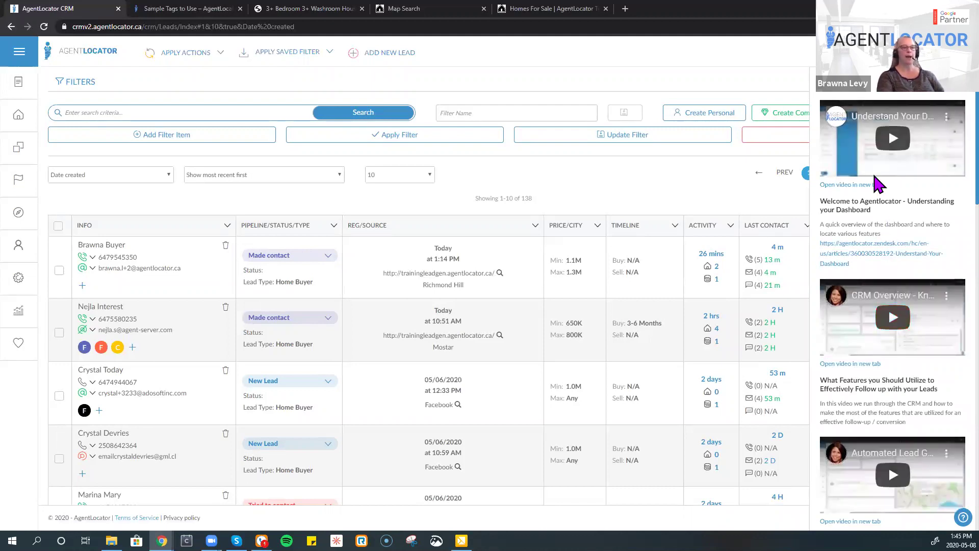
- Browse and close the tutorial videos panel, then bring up the E-mail, Mass E-Mail, SMS and Tasks menu
scroll(869, 265, "down", 3)
scroll(869, 283, "down", 15)
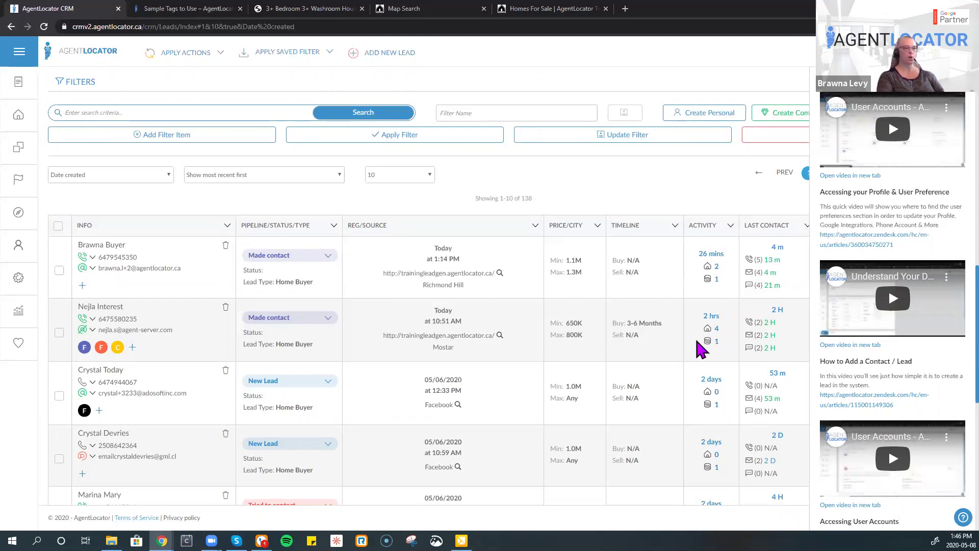
scroll(833, 375, "down", 4)
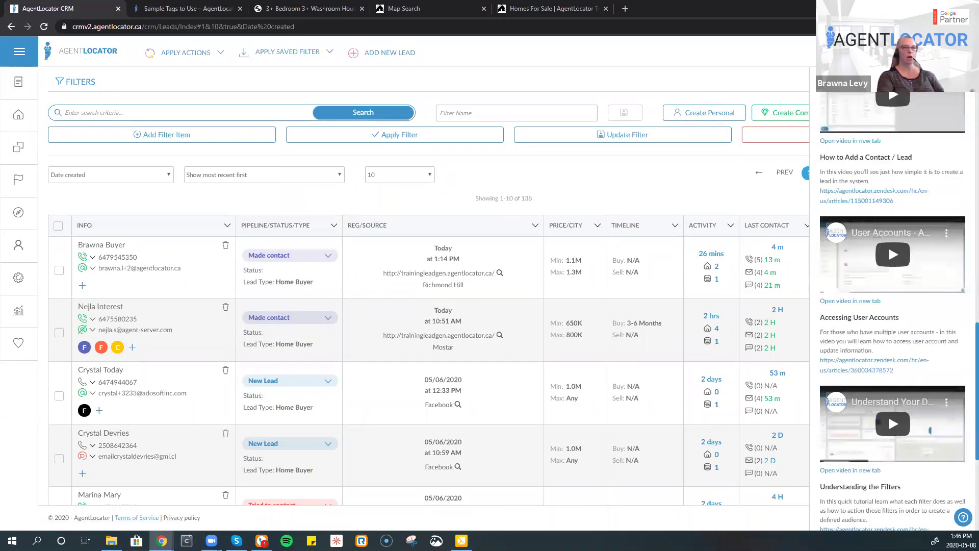
left_click(749, 204)
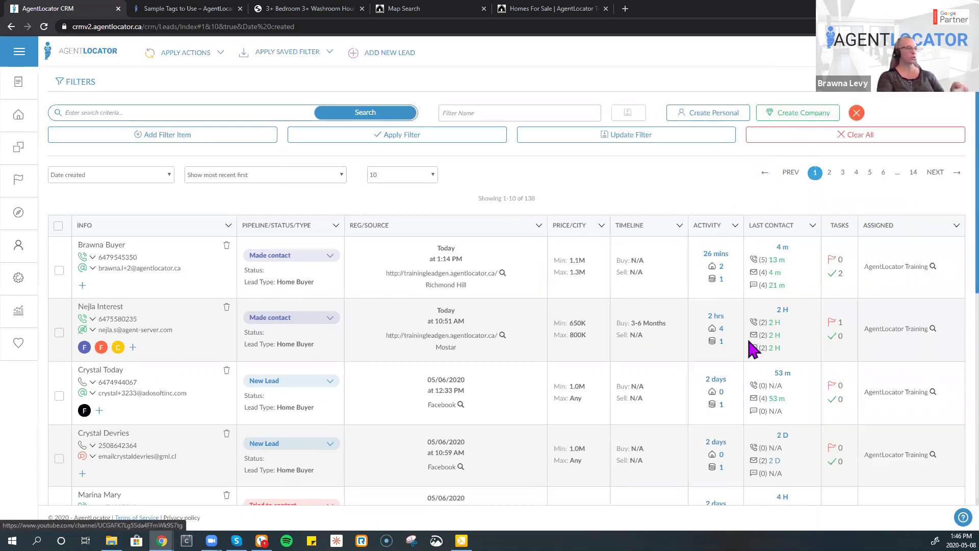
left_click(19, 189)
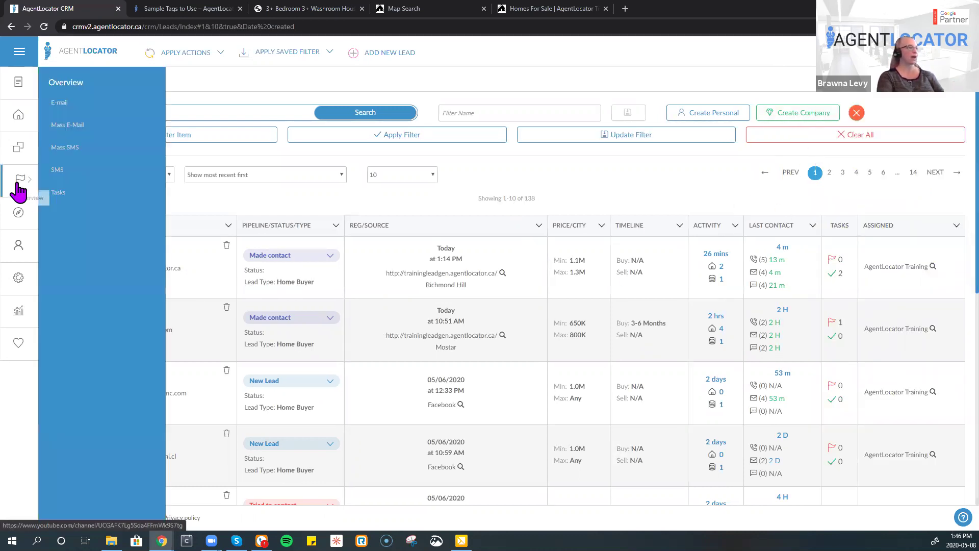
- View the Task Overview page from the flag menu, then go back to the Leads list
left_click(61, 200)
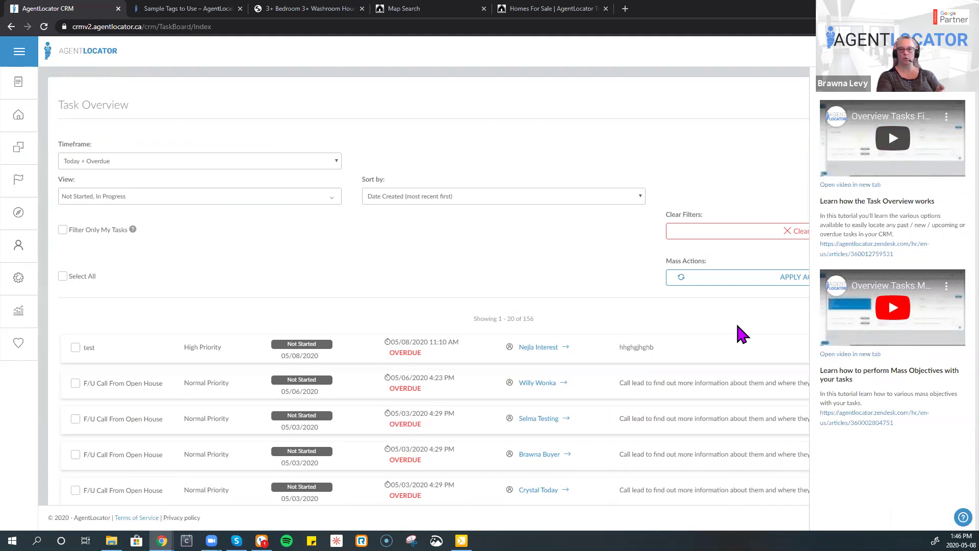
left_click(40, 161)
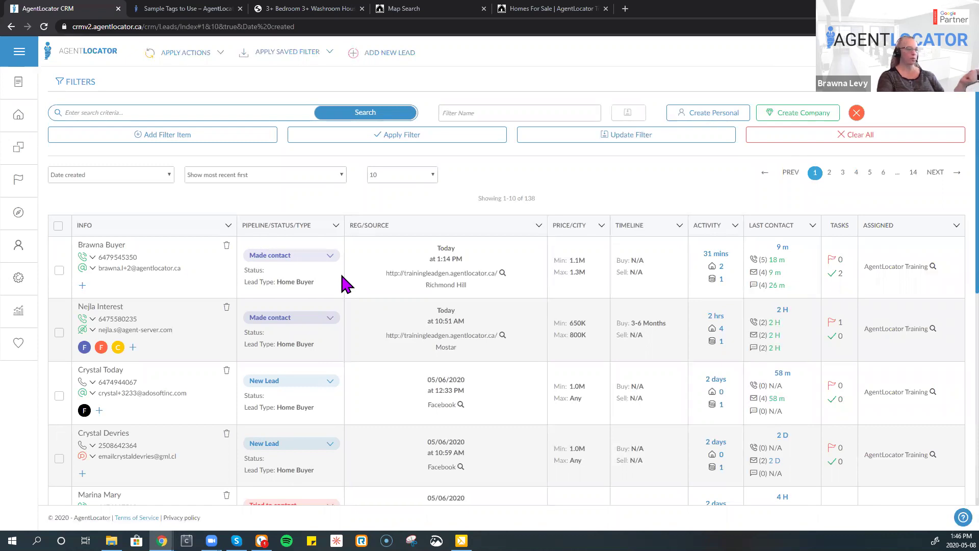
- Read through the Feature Release Guide - 29/4/2020 article, then return to the help centre home
left_click(20, 350)
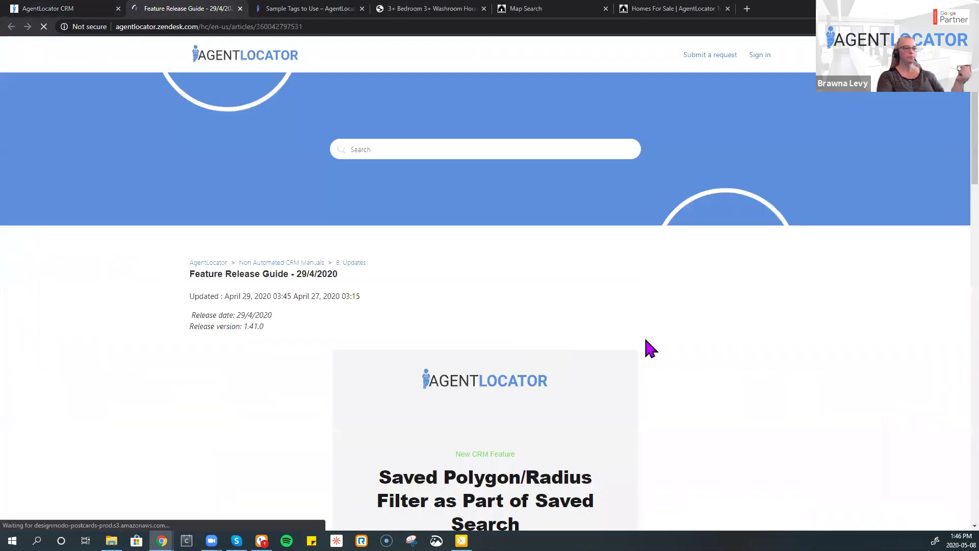
scroll(646, 340, "down", 6)
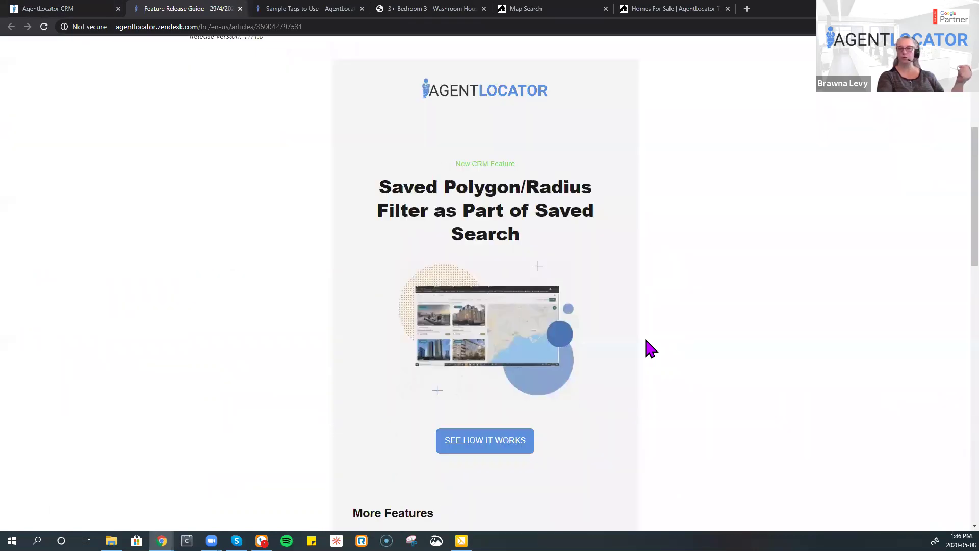
scroll(646, 340, "down", 2)
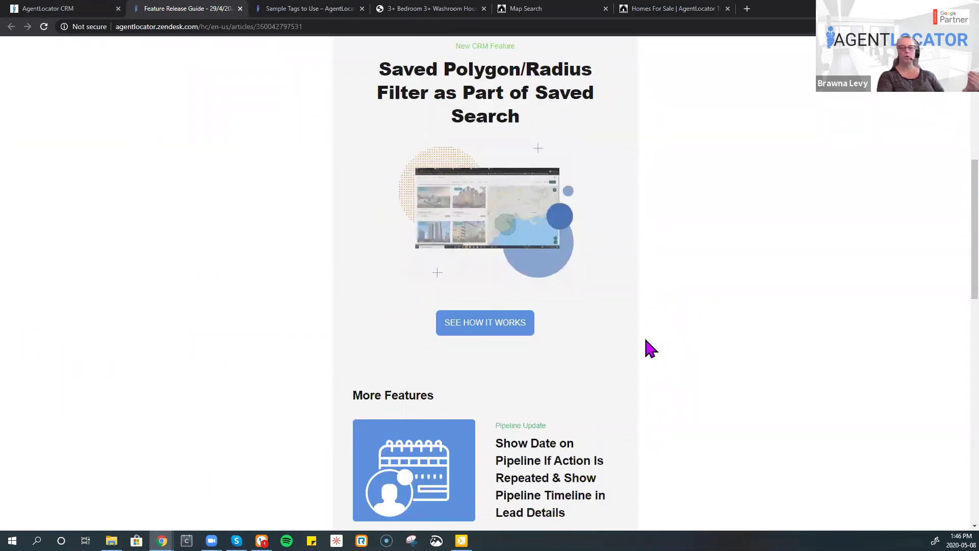
scroll(646, 340, "down", 1)
scroll(646, 342, "down", 4)
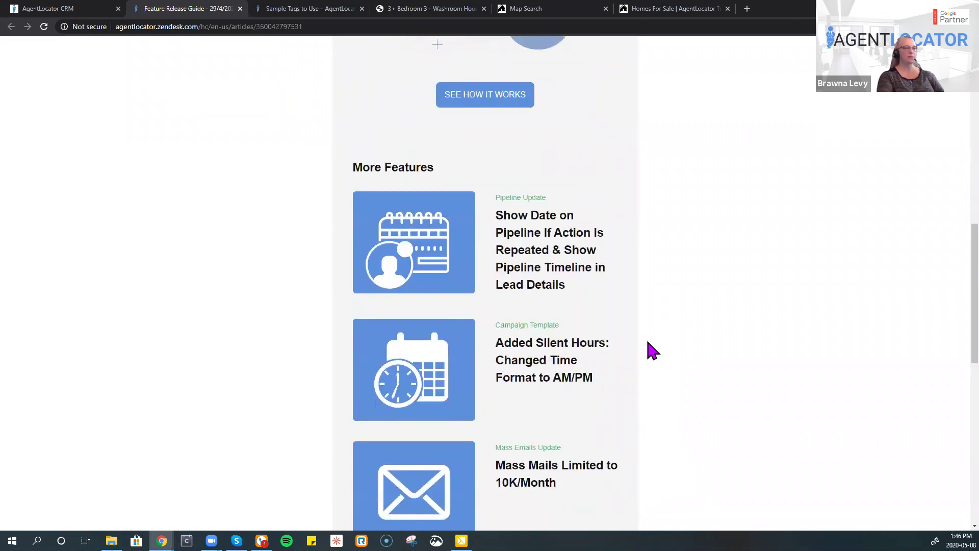
scroll(646, 341, "up", 11)
left_click(254, 60)
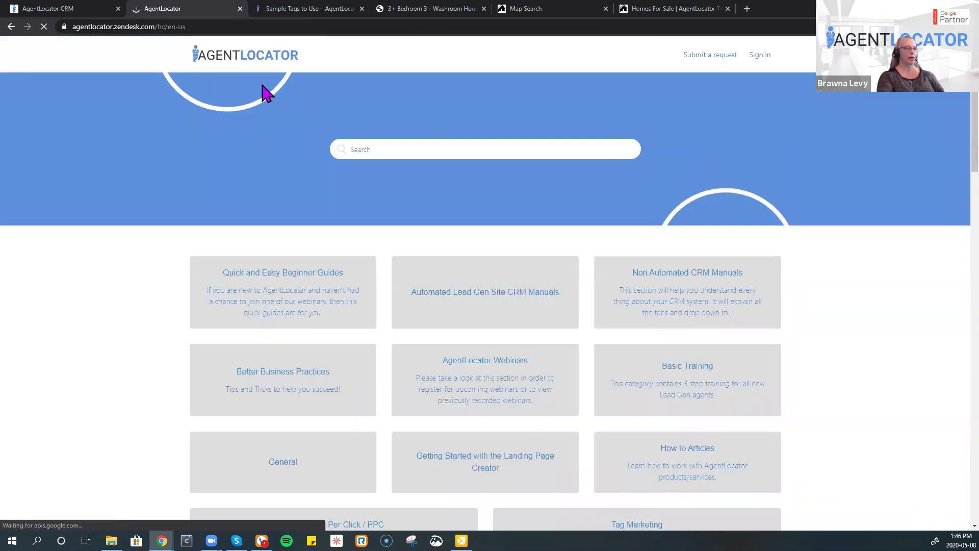
- Scroll the help centre home and open the AgentLocator Webinars category card
scroll(851, 301, "down", 2)
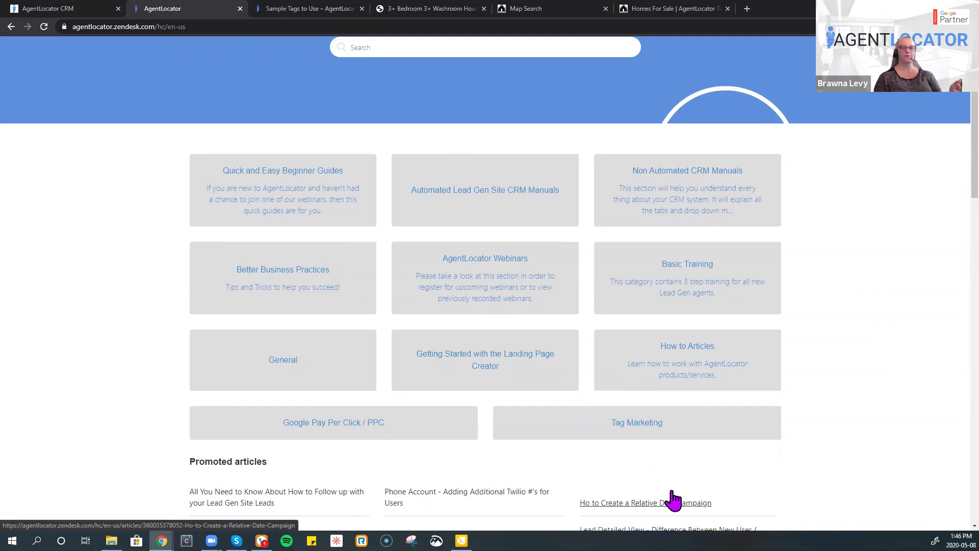
left_click(455, 287)
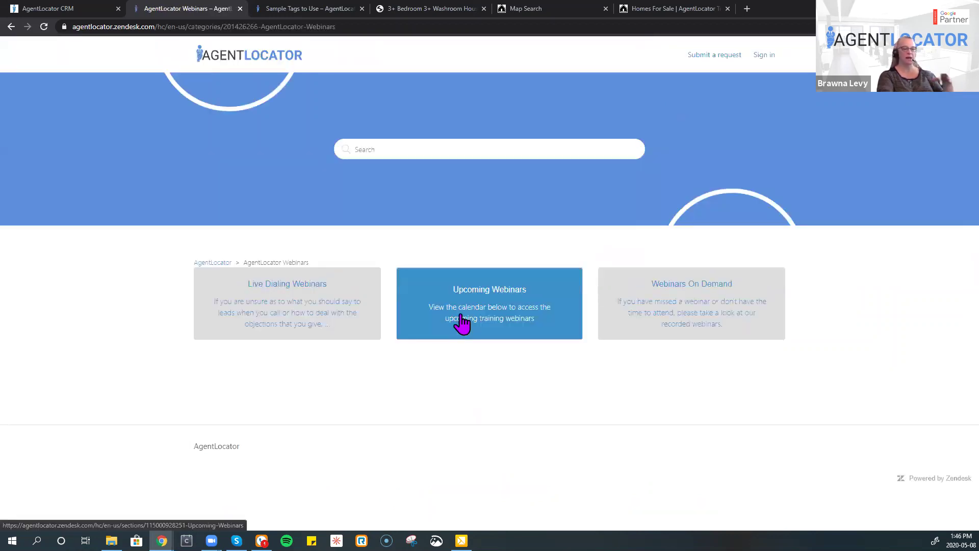
- Open Upcoming Webinars and browse the May 2020 calendar's event details, then return to the top
left_click(503, 312)
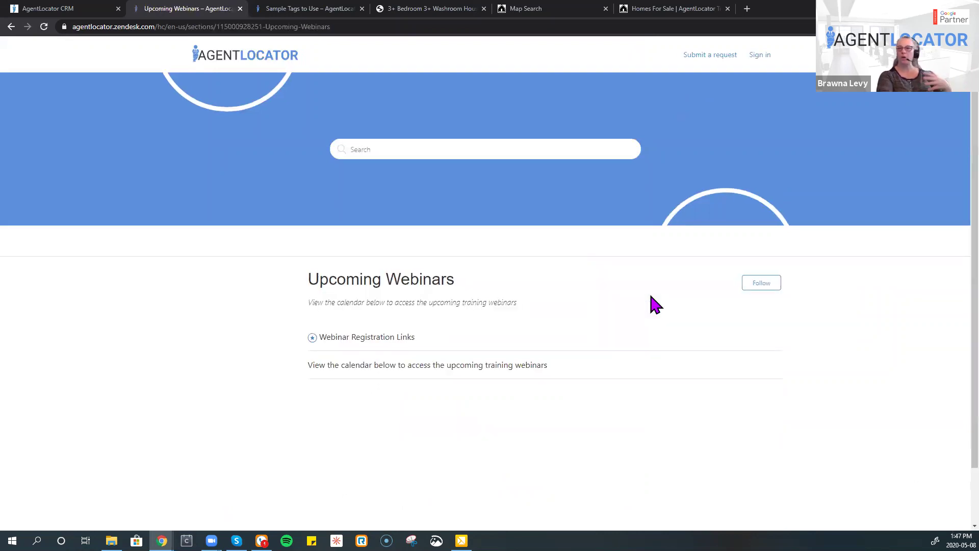
scroll(650, 296, "down", 6)
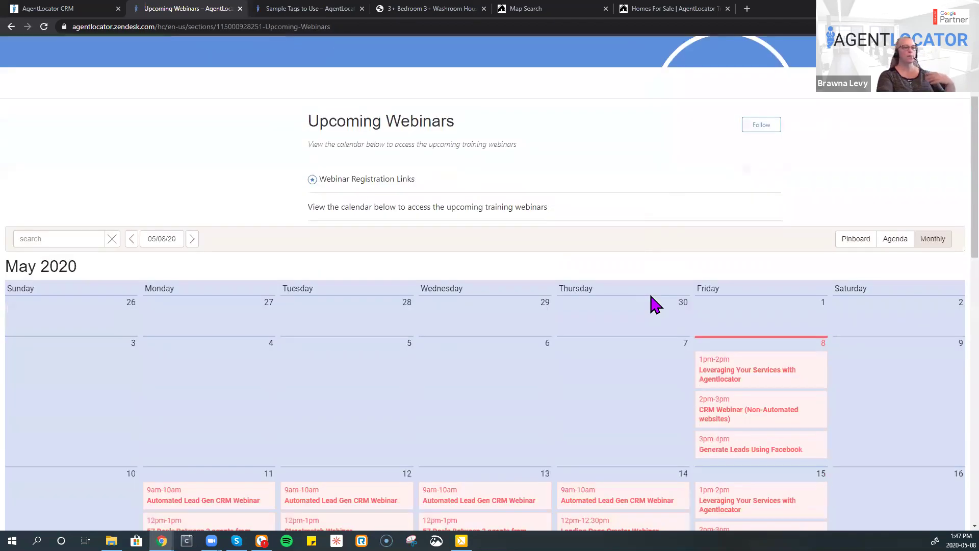
scroll(651, 296, "down", 1)
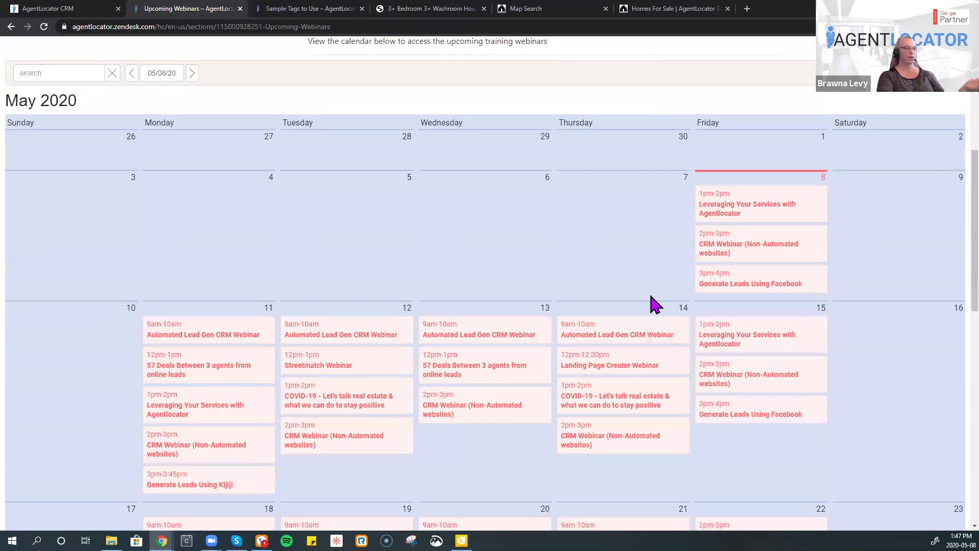
scroll(651, 295, "down", 4)
scroll(612, 311, "down", 2)
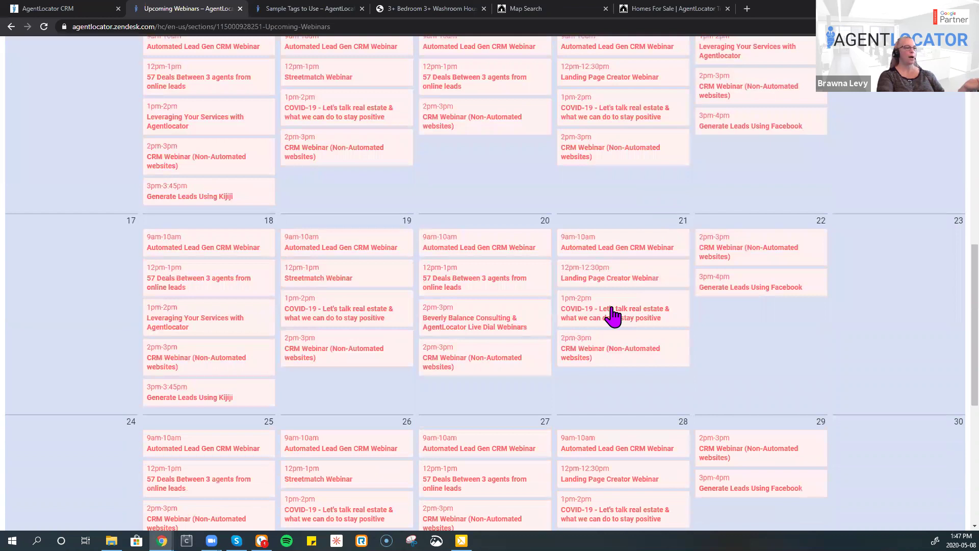
mouse_move(469, 332)
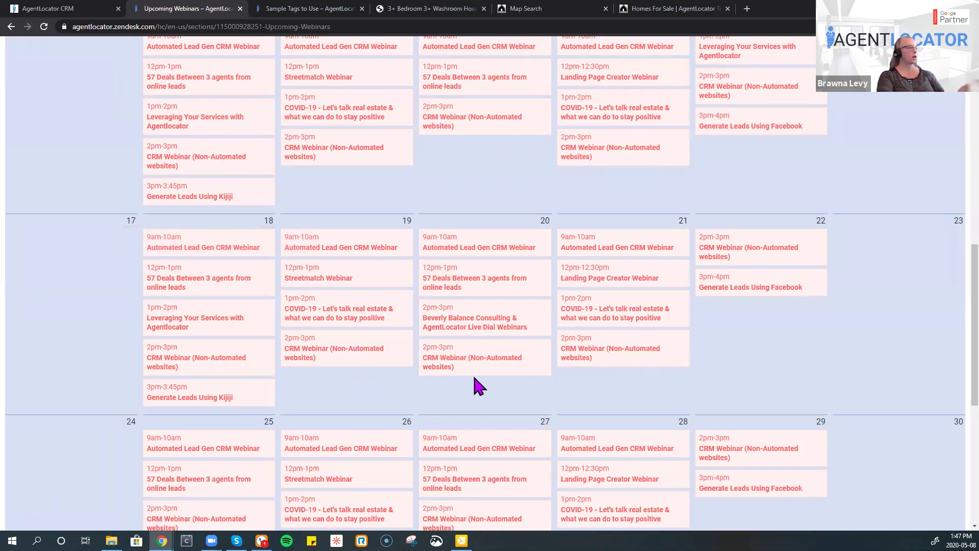
scroll(186, 176, "down", 1)
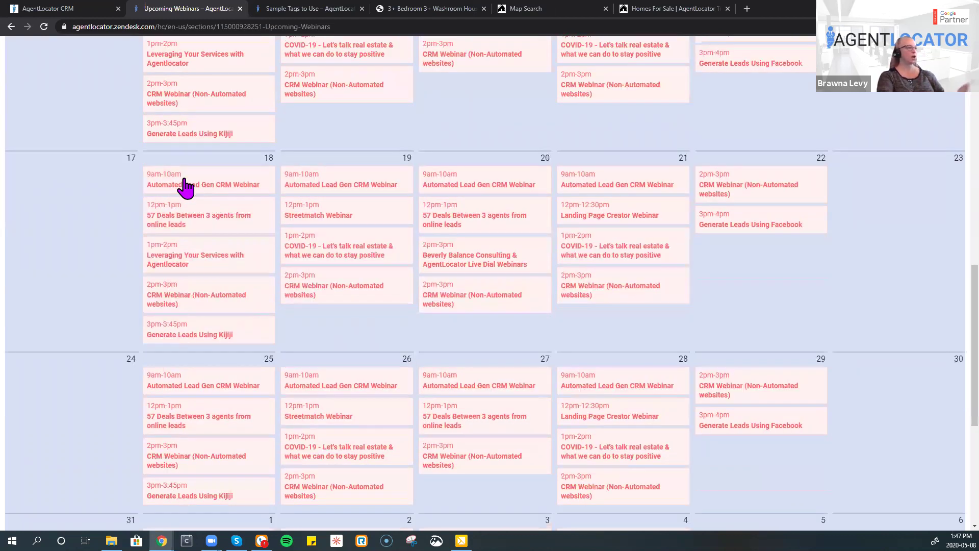
scroll(185, 179, "down", 1)
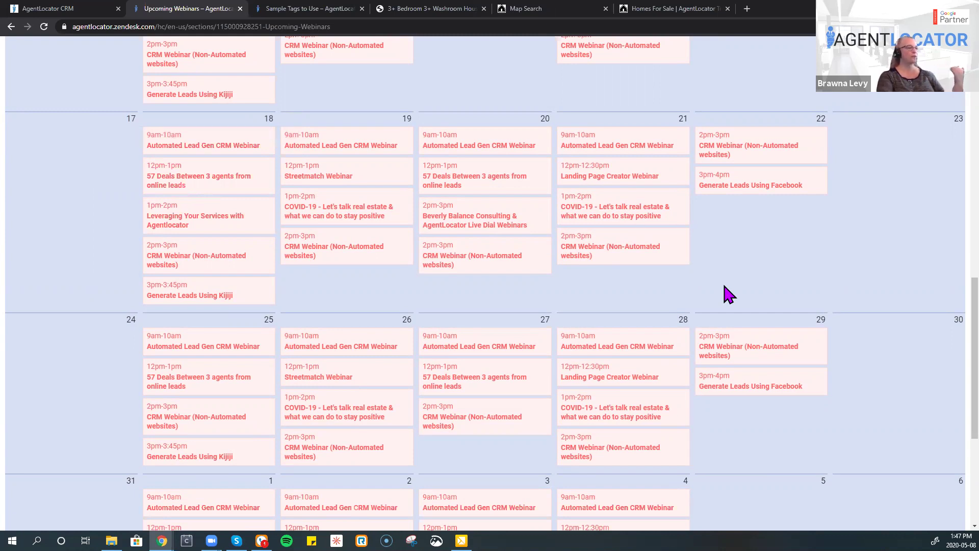
mouse_move(375, 418)
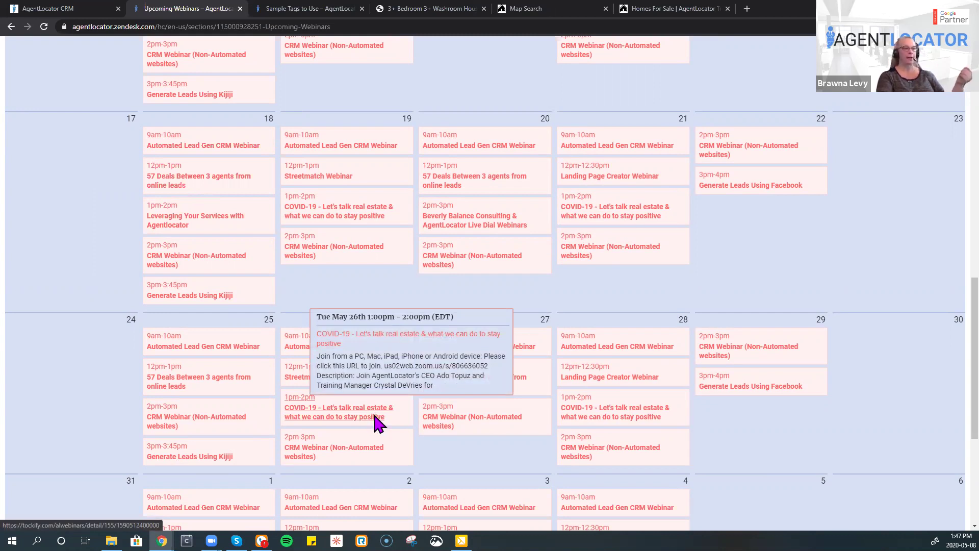
left_click(376, 419)
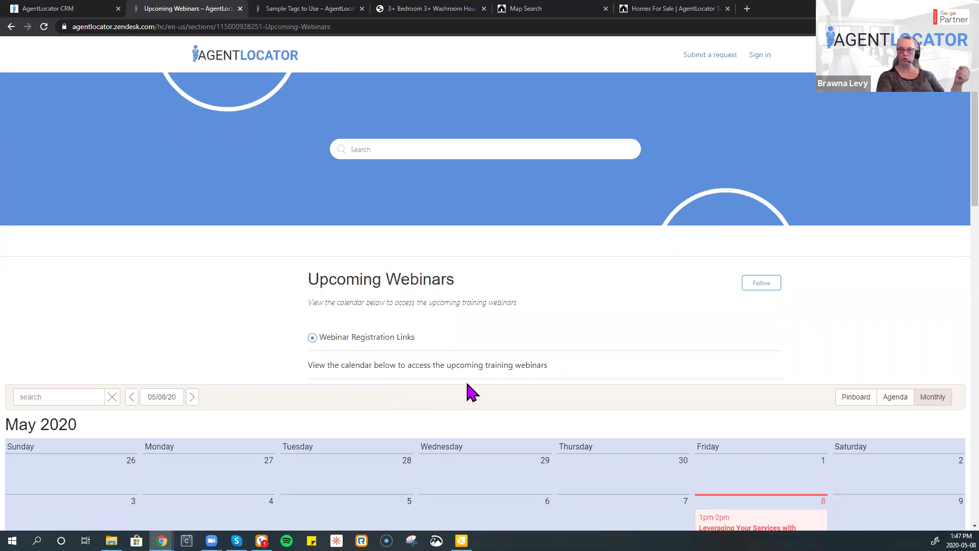
- Open Webinars On Demand from the AgentLocator Webinars category and scroll through its recordings
left_click(259, 61)
left_click(528, 395)
left_click(686, 313)
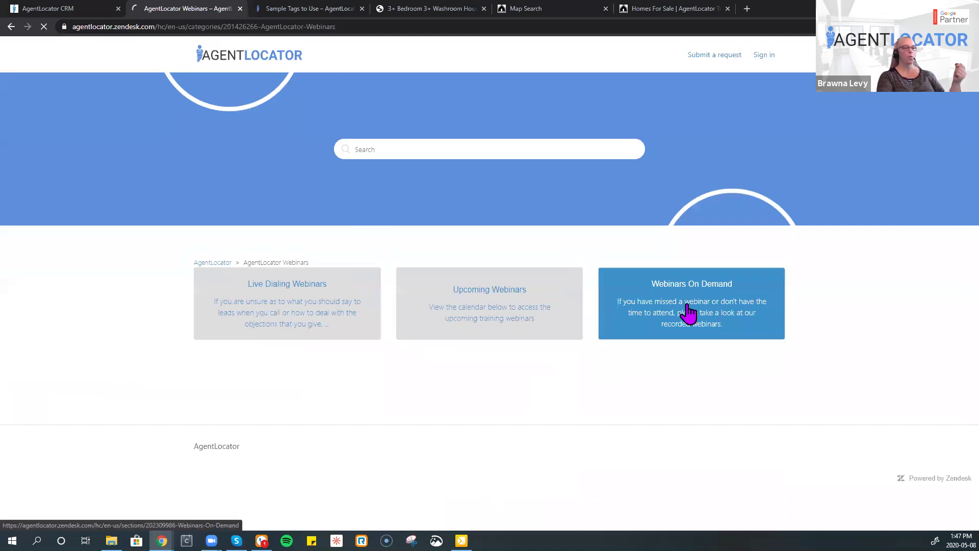
scroll(646, 331, "down", 4)
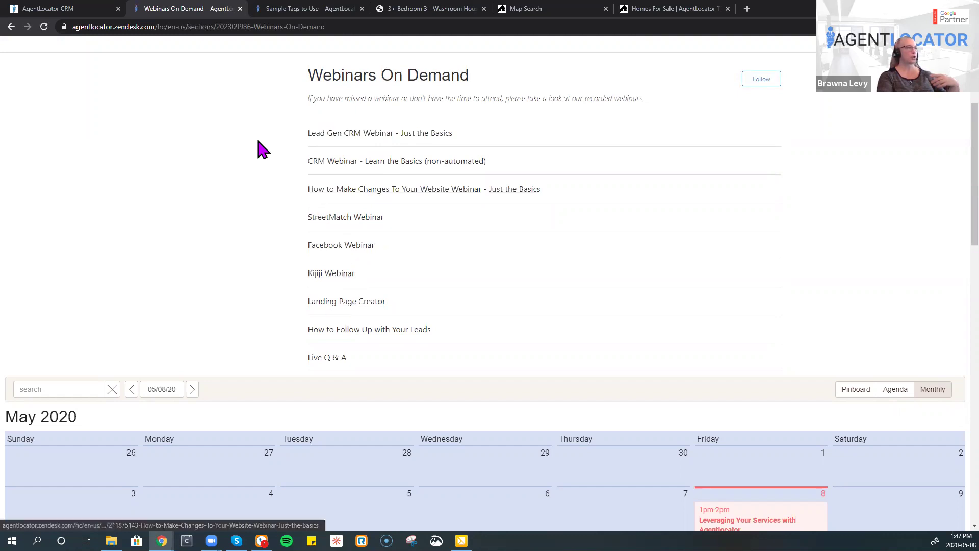
key("ctrl+shift+Tab")
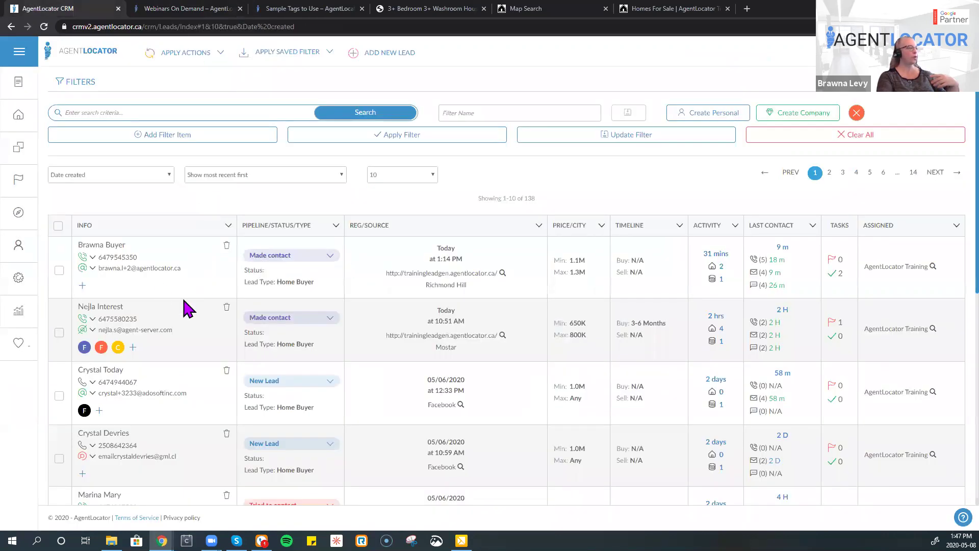
key("ctrl+Tab")
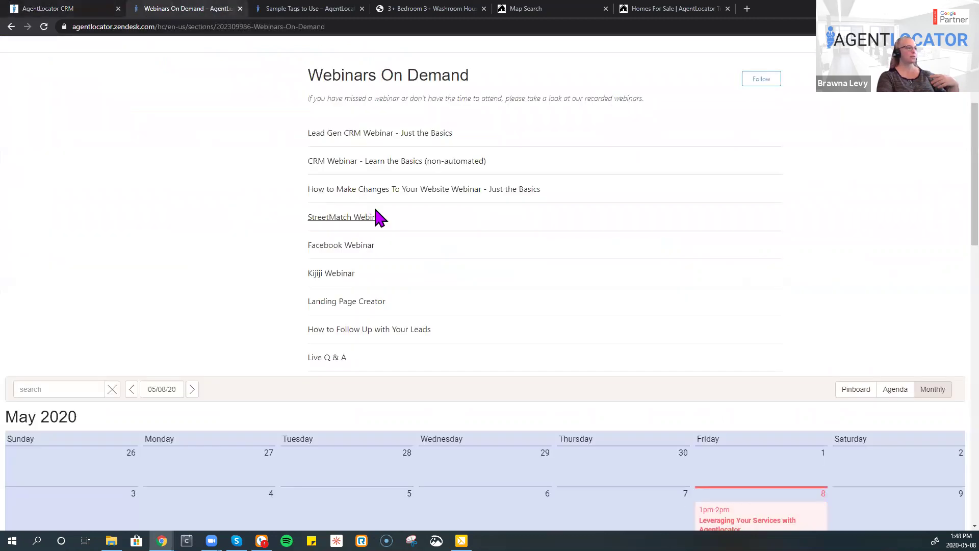
scroll(212, 144, "up", 3)
- Browse the Live Dialing Webinars list, then close the help centre tab
left_click(244, 58)
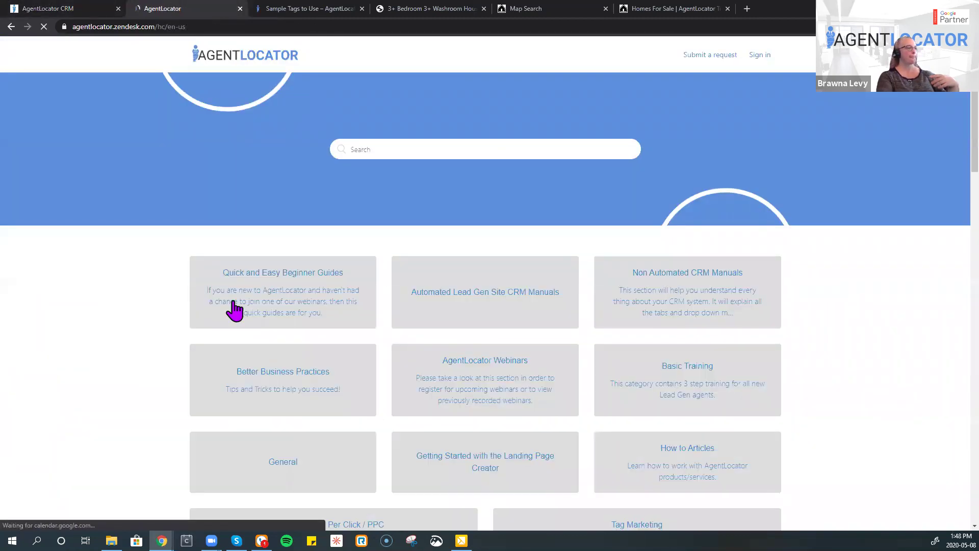
left_click(469, 368)
left_click(315, 322)
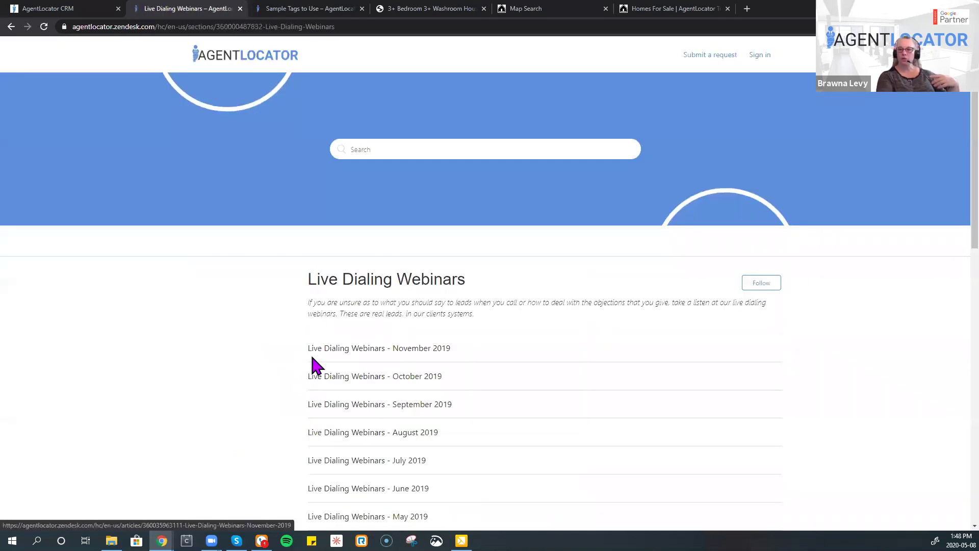
scroll(496, 384, "down", 5)
scroll(495, 383, "up", 5)
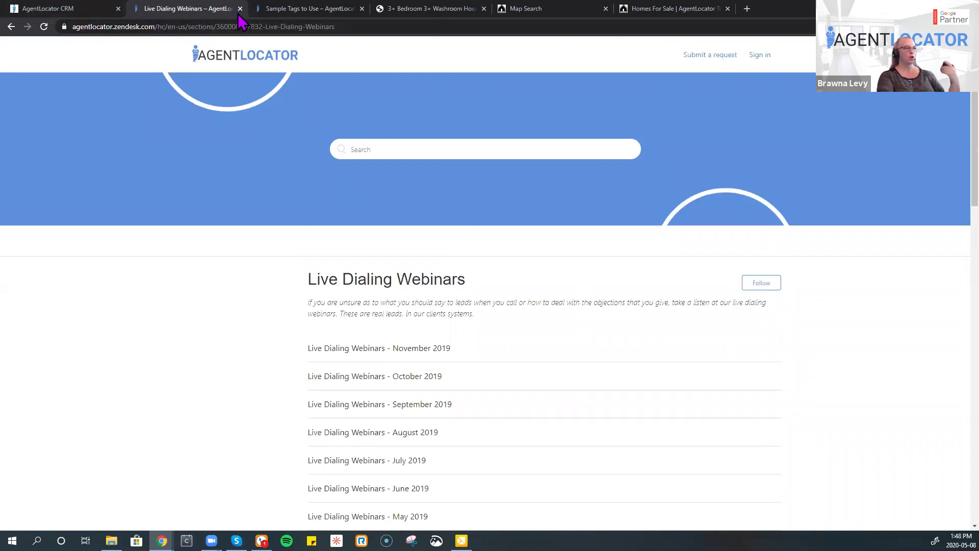
key("ctrl+w")
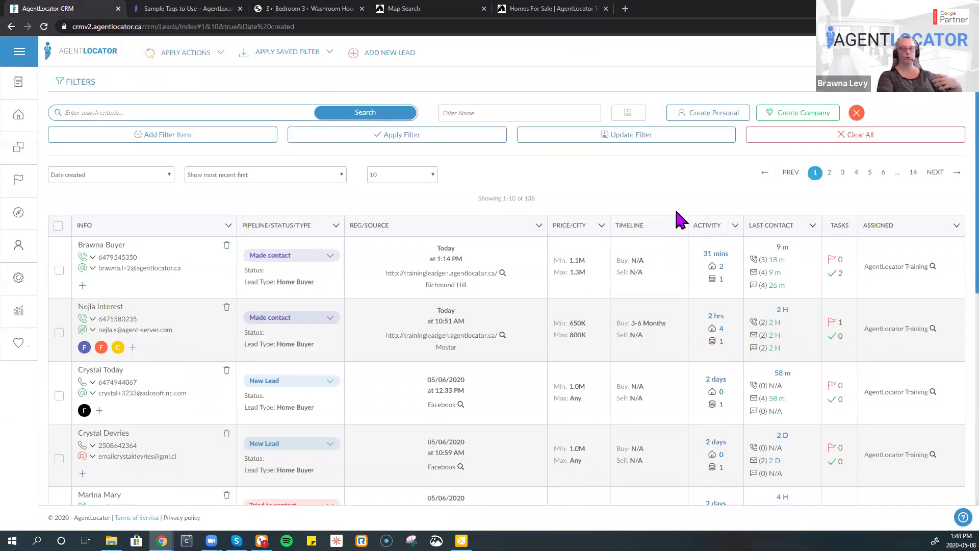
left_click(331, 53)
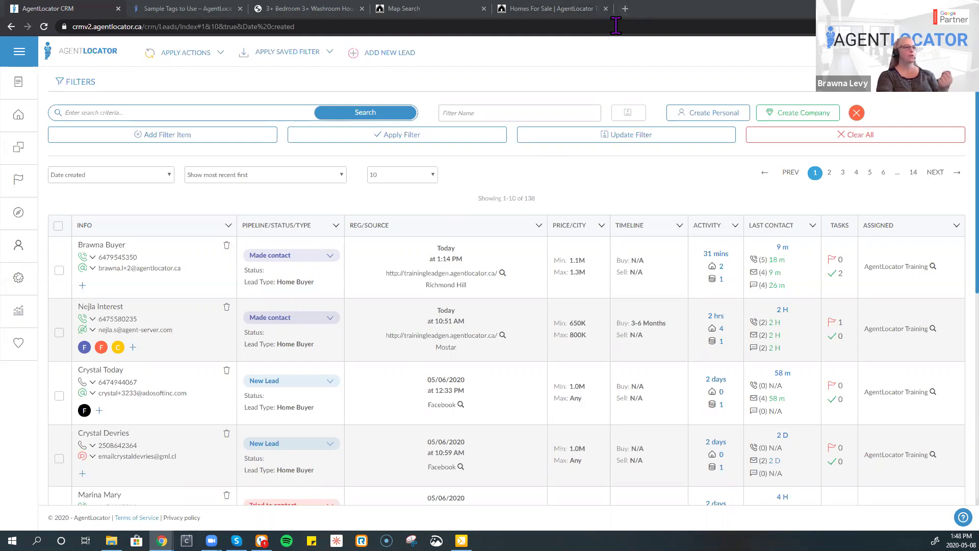
left_click(625, 9)
left_click(606, 43)
left_click(510, 25)
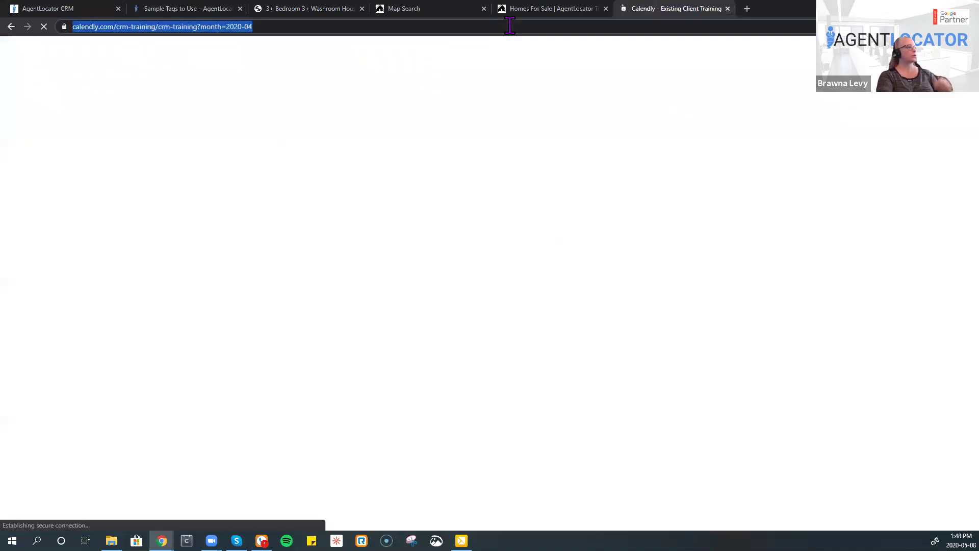
left_click(727, 8)
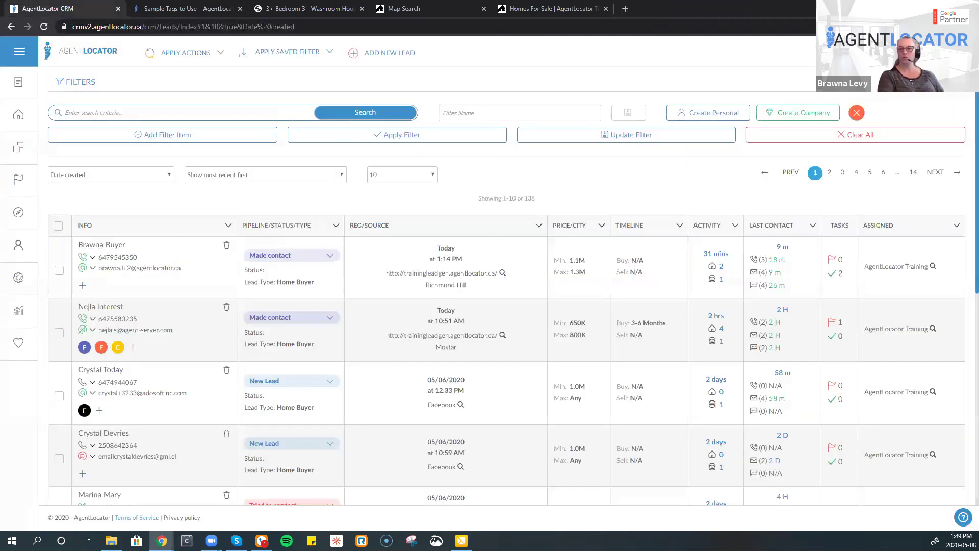